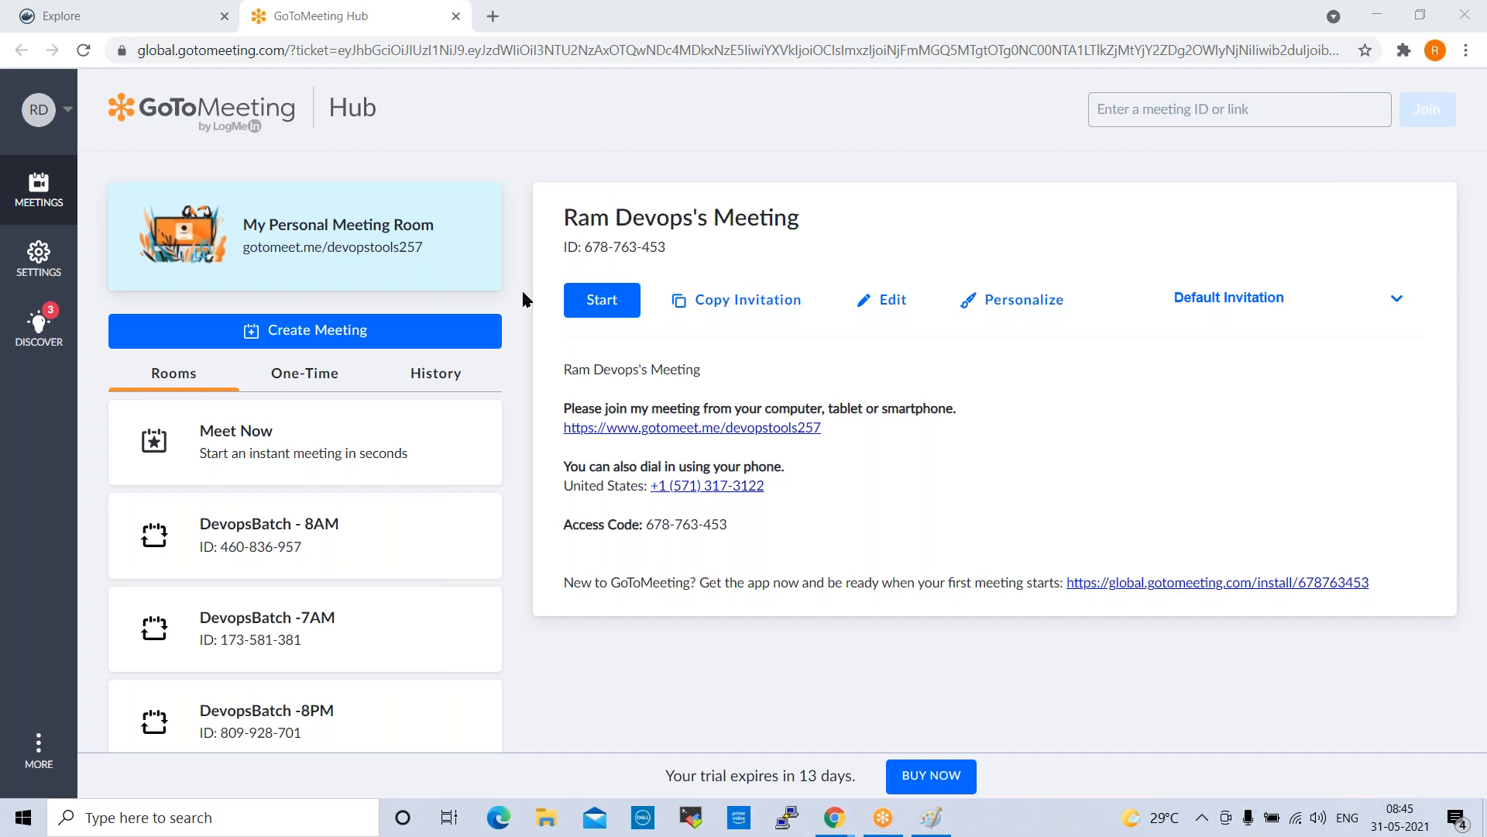
# Step: Go to the AWS website in a new tab and reach the console sign-in page
pyautogui.click(492, 16)
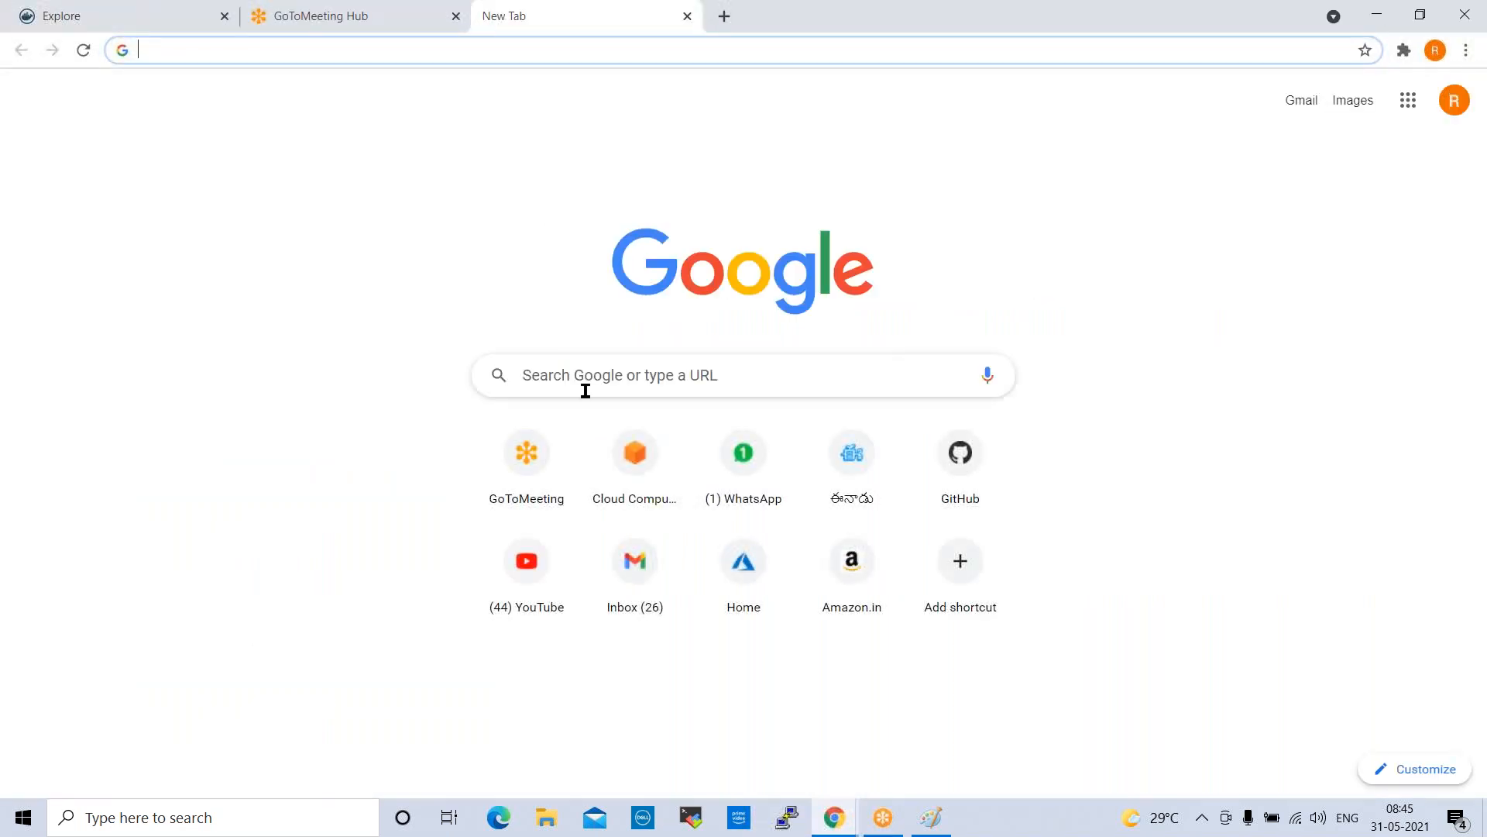
pyautogui.write('aws')
pyautogui.press('Return')
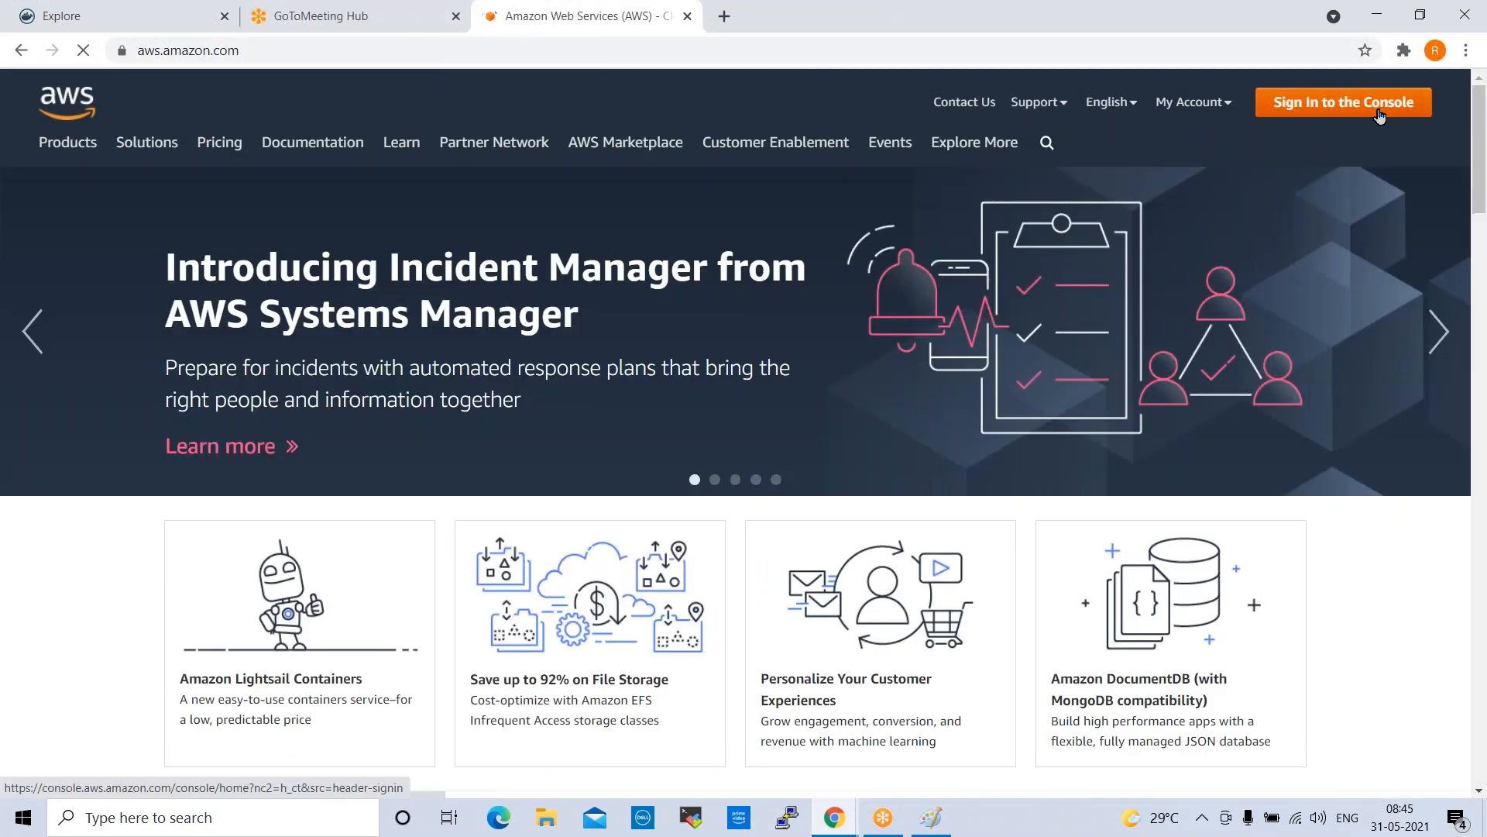
pyautogui.click(1379, 114)
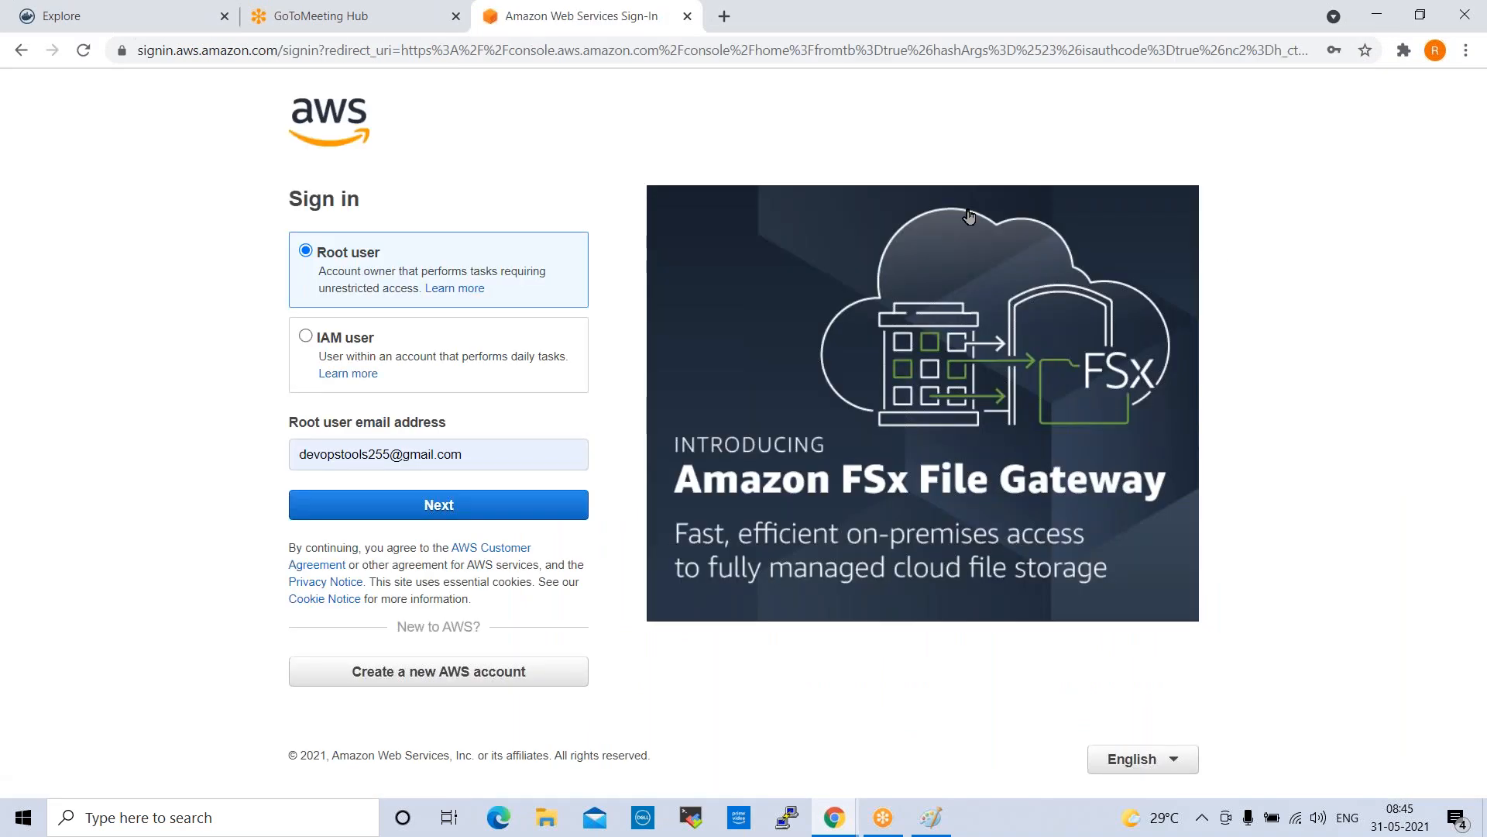
# Step: Sign in as the root user with the account e-mail and the security check characters
pyautogui.click(431, 517)
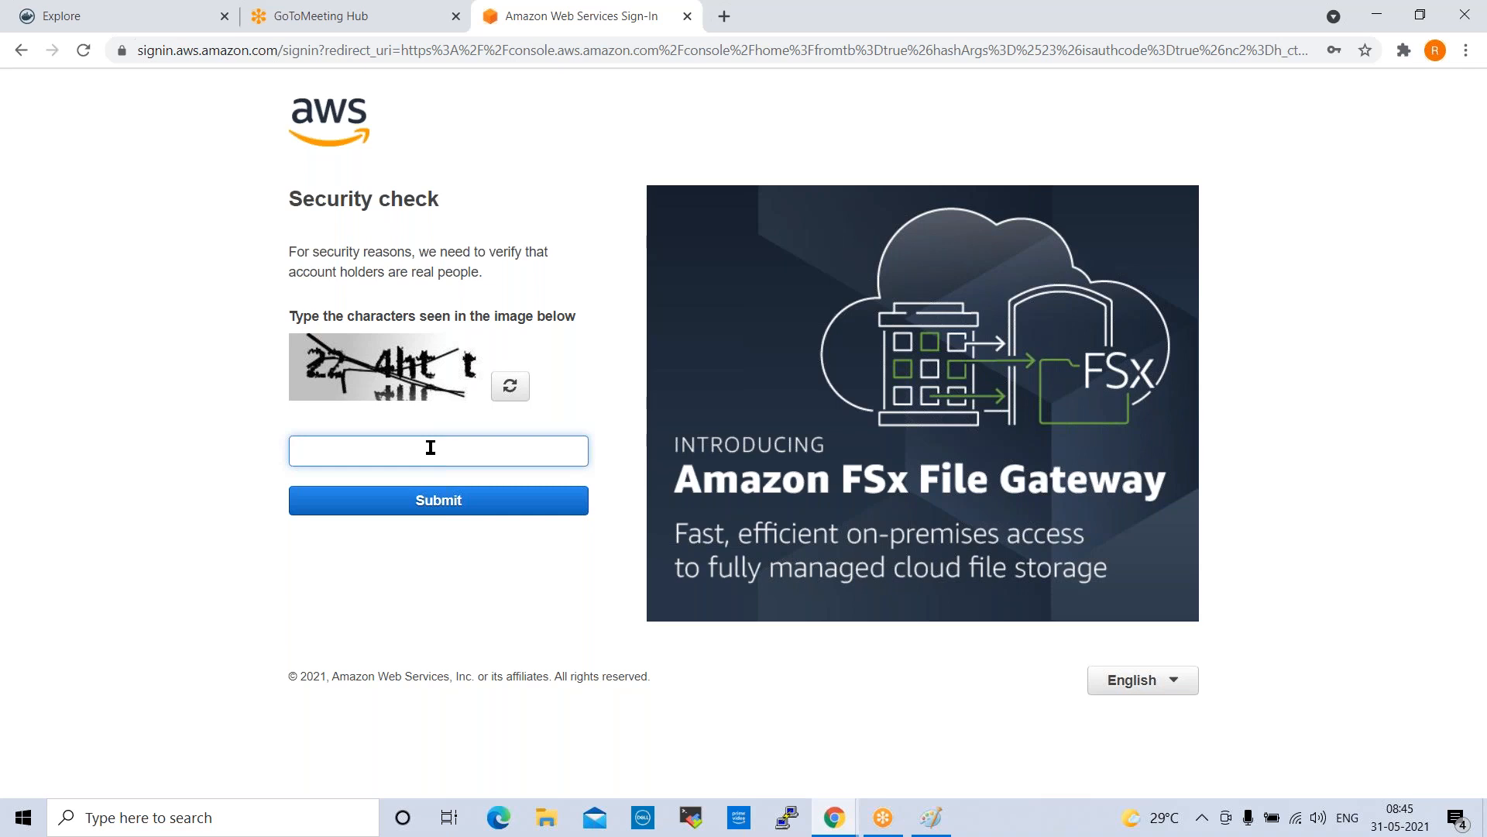
pyautogui.write('22')
pyautogui.press('Return')
pyautogui.press('Return')
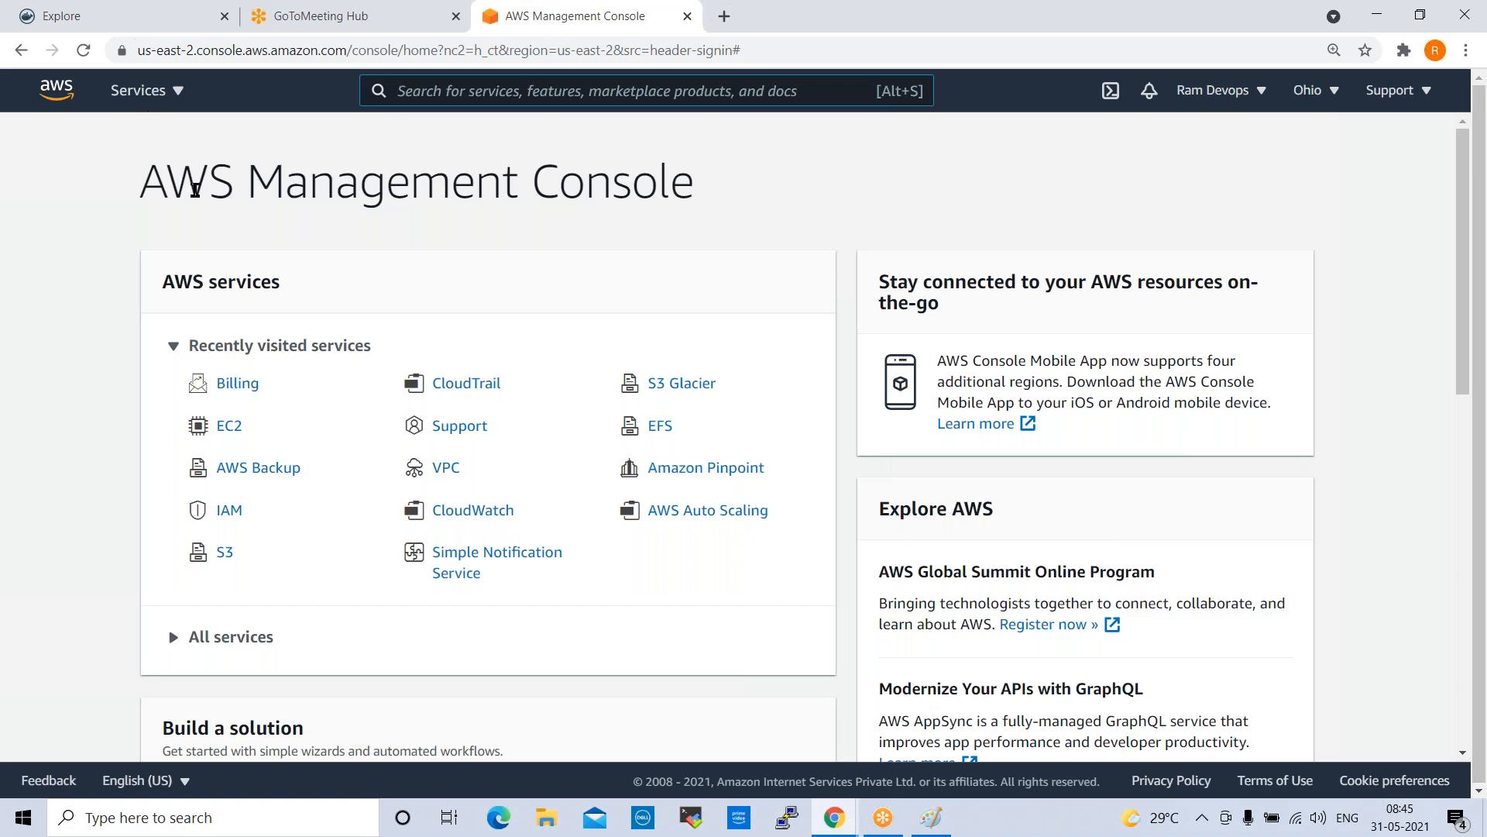
# Step: Open the VPC service from the Networking & Content Delivery services list
pyautogui.click(152, 101)
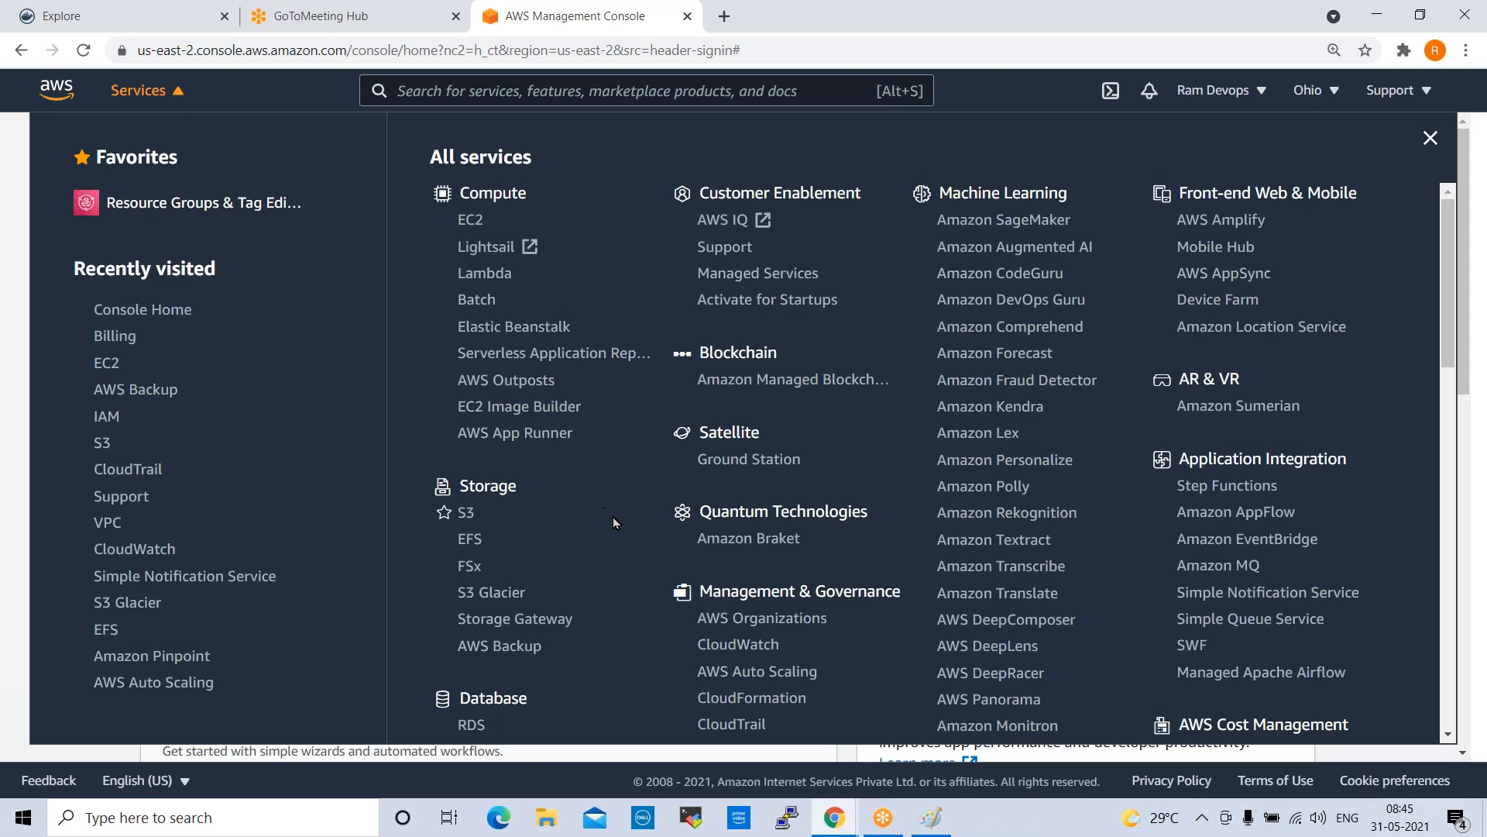
pyautogui.scroll(-5, 612, 517)
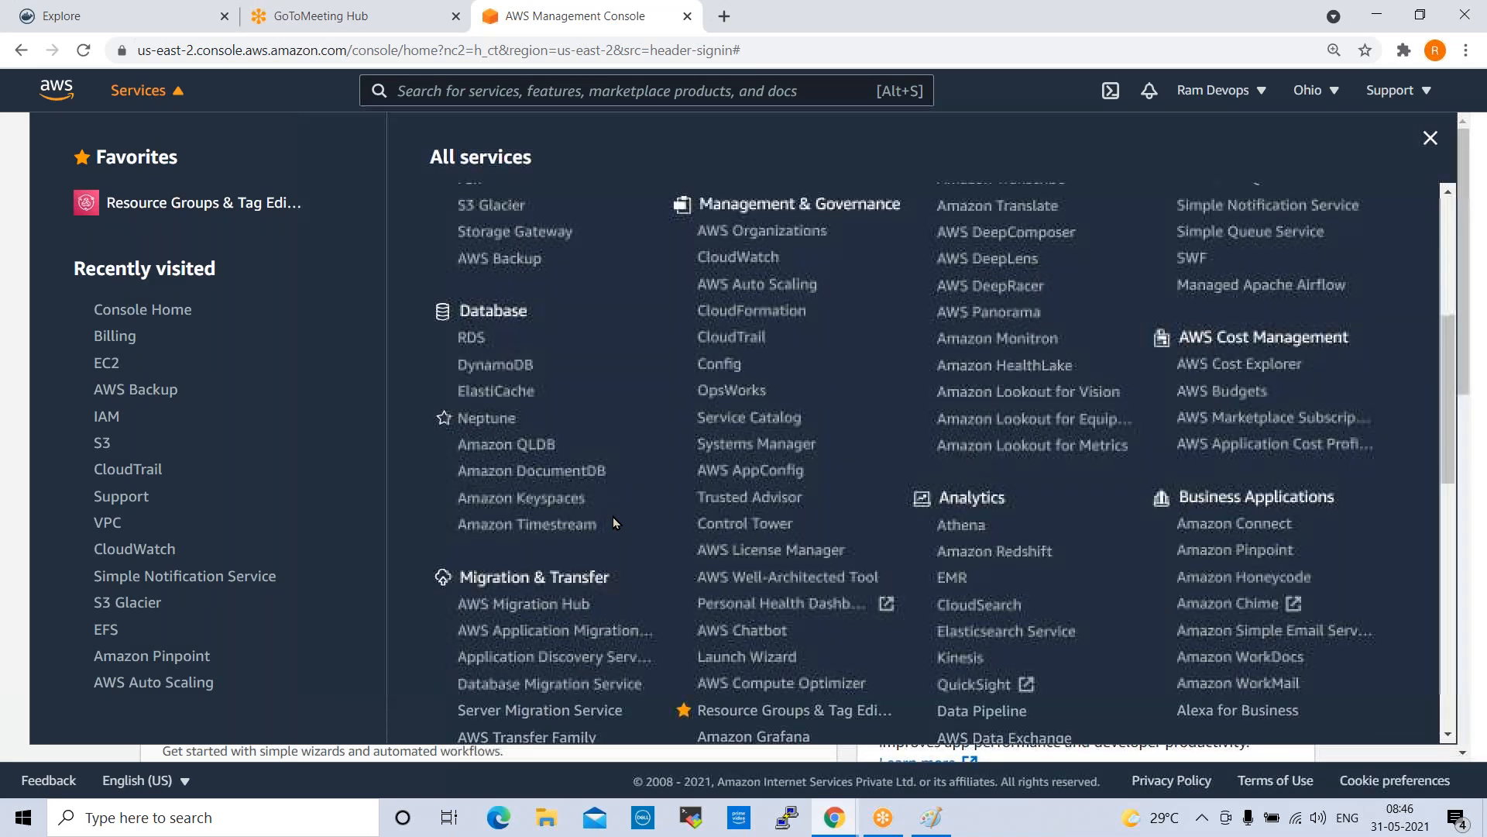
pyautogui.scroll(-5, 611, 518)
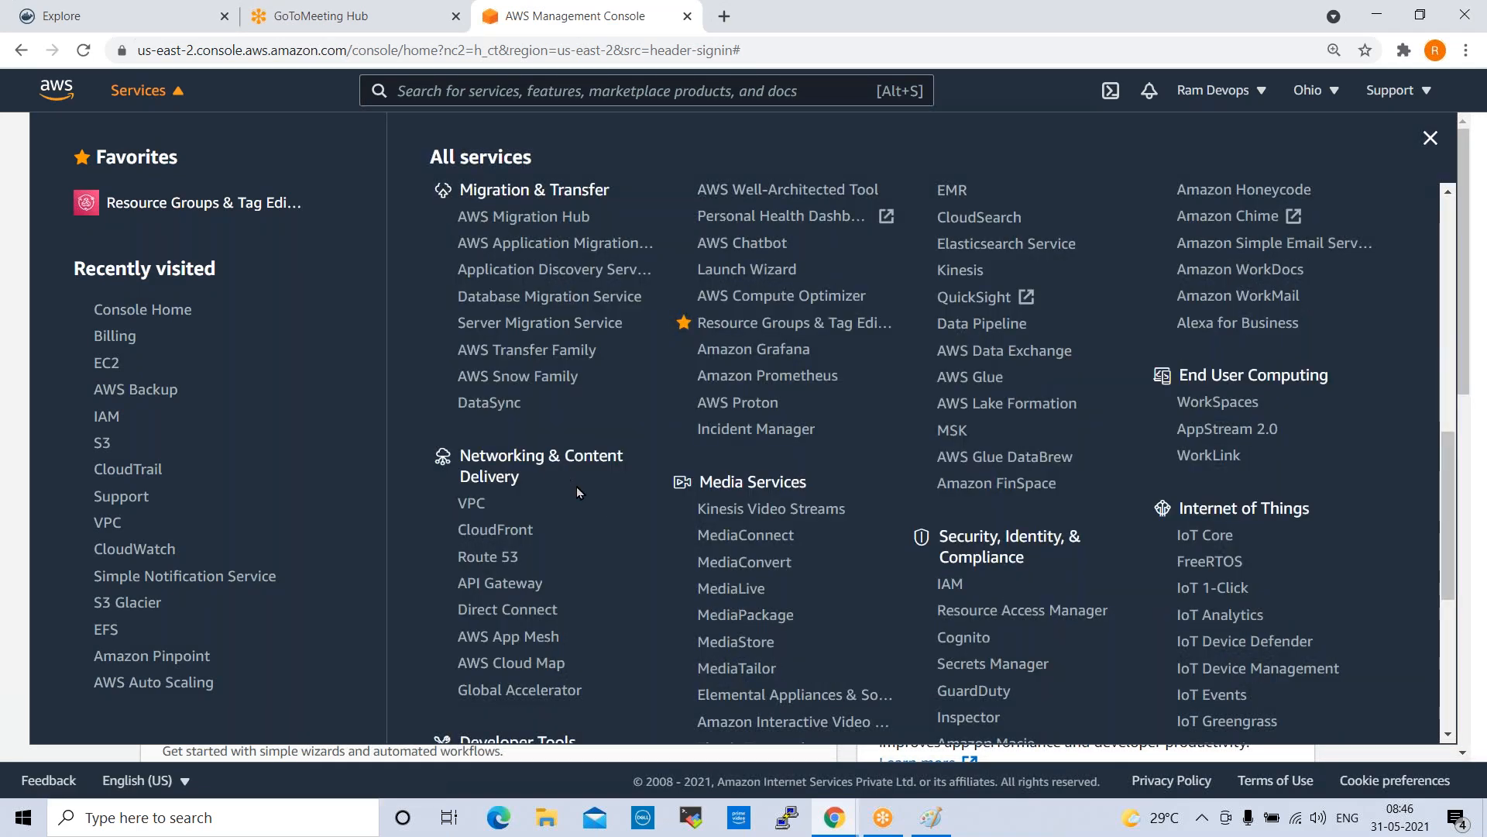
pyautogui.click(469, 507)
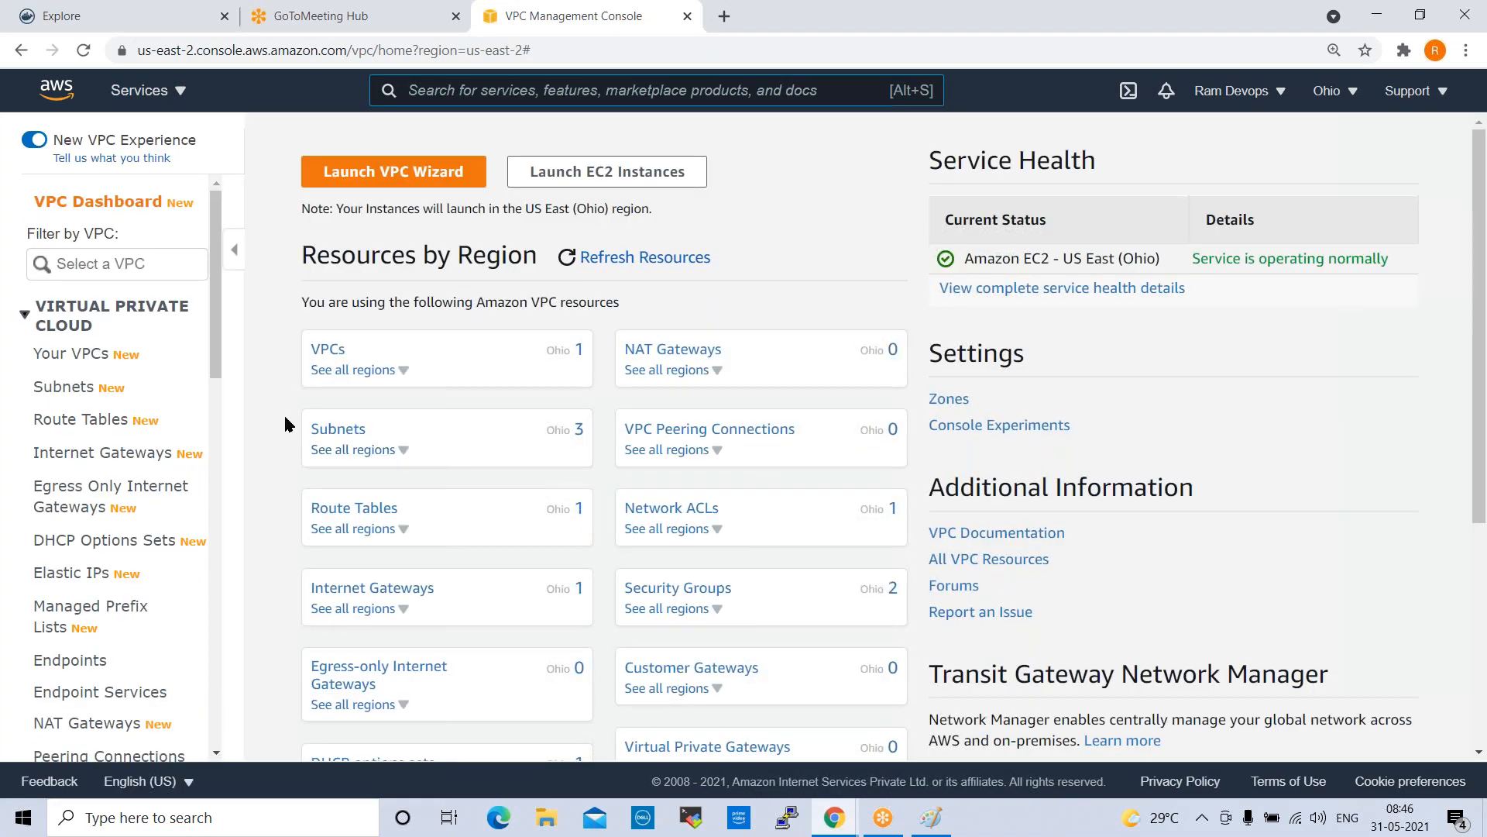
# Step: List Your VPCs, showing only the default VPC vpc-e08c108b with CIDR 172.31.0.0/16
pyautogui.click(82, 358)
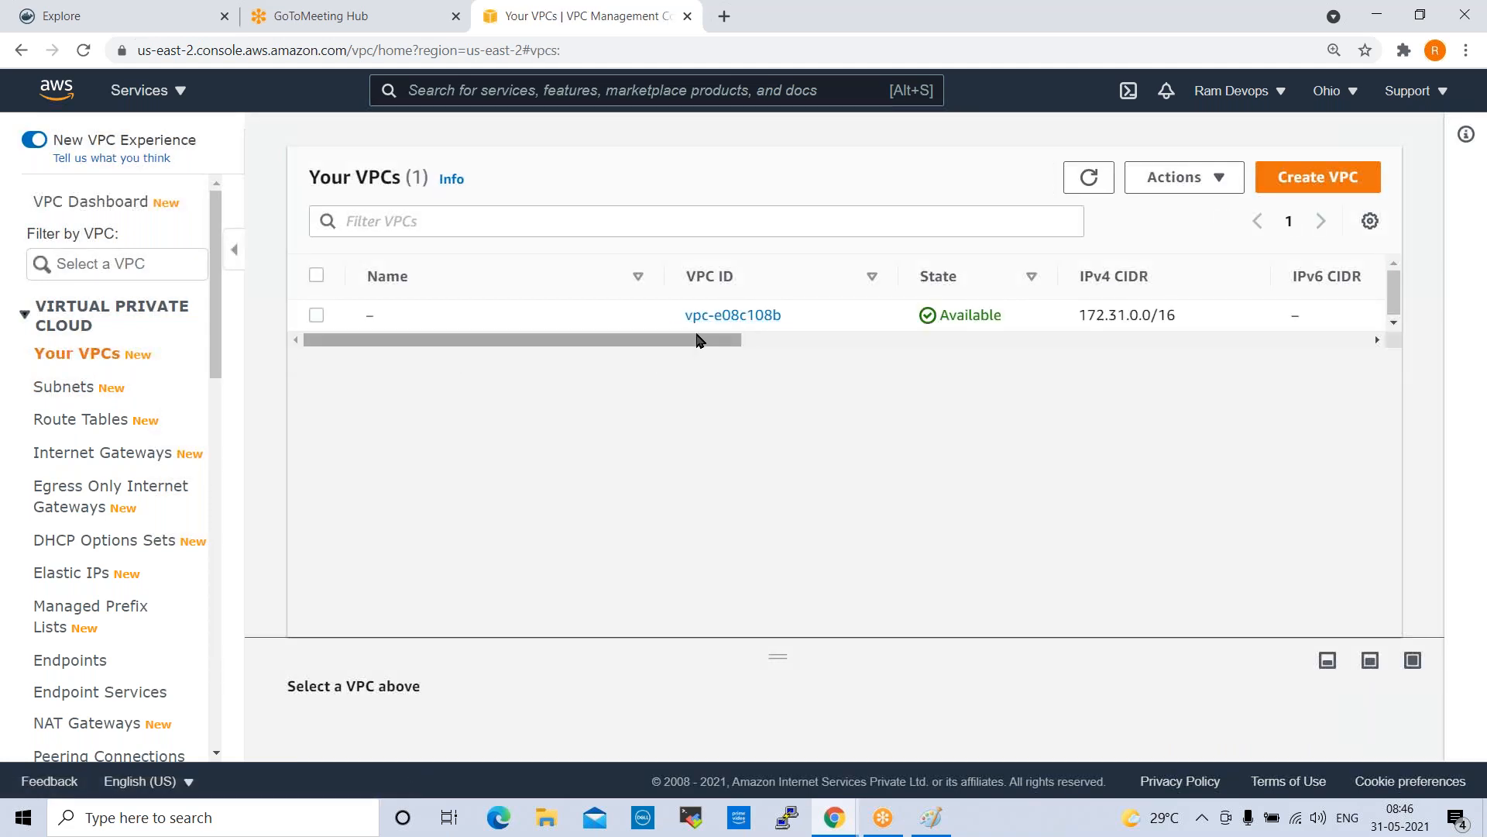
pyautogui.moveTo(681, 345)
pyautogui.mouseDown()
pyautogui.moveTo(810, 352)
pyautogui.moveTo(660, 349)
pyautogui.mouseUp()
pyautogui.moveTo(736, 340); pyautogui.dragTo(1315, 342)
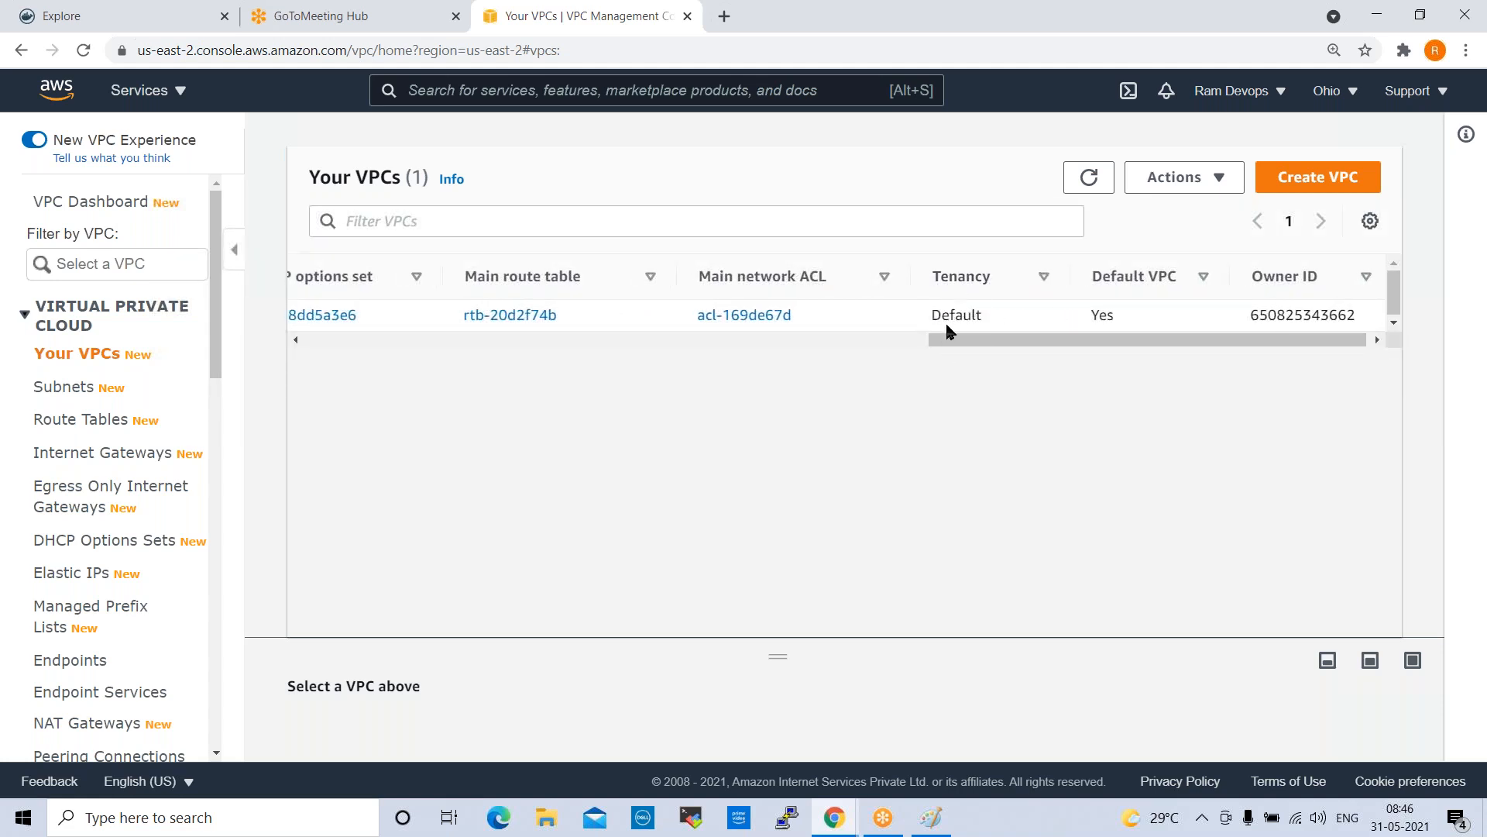
pyautogui.moveTo(1004, 346); pyautogui.dragTo(369, 424)
pyautogui.moveTo(465, 341); pyautogui.dragTo(332, 364)
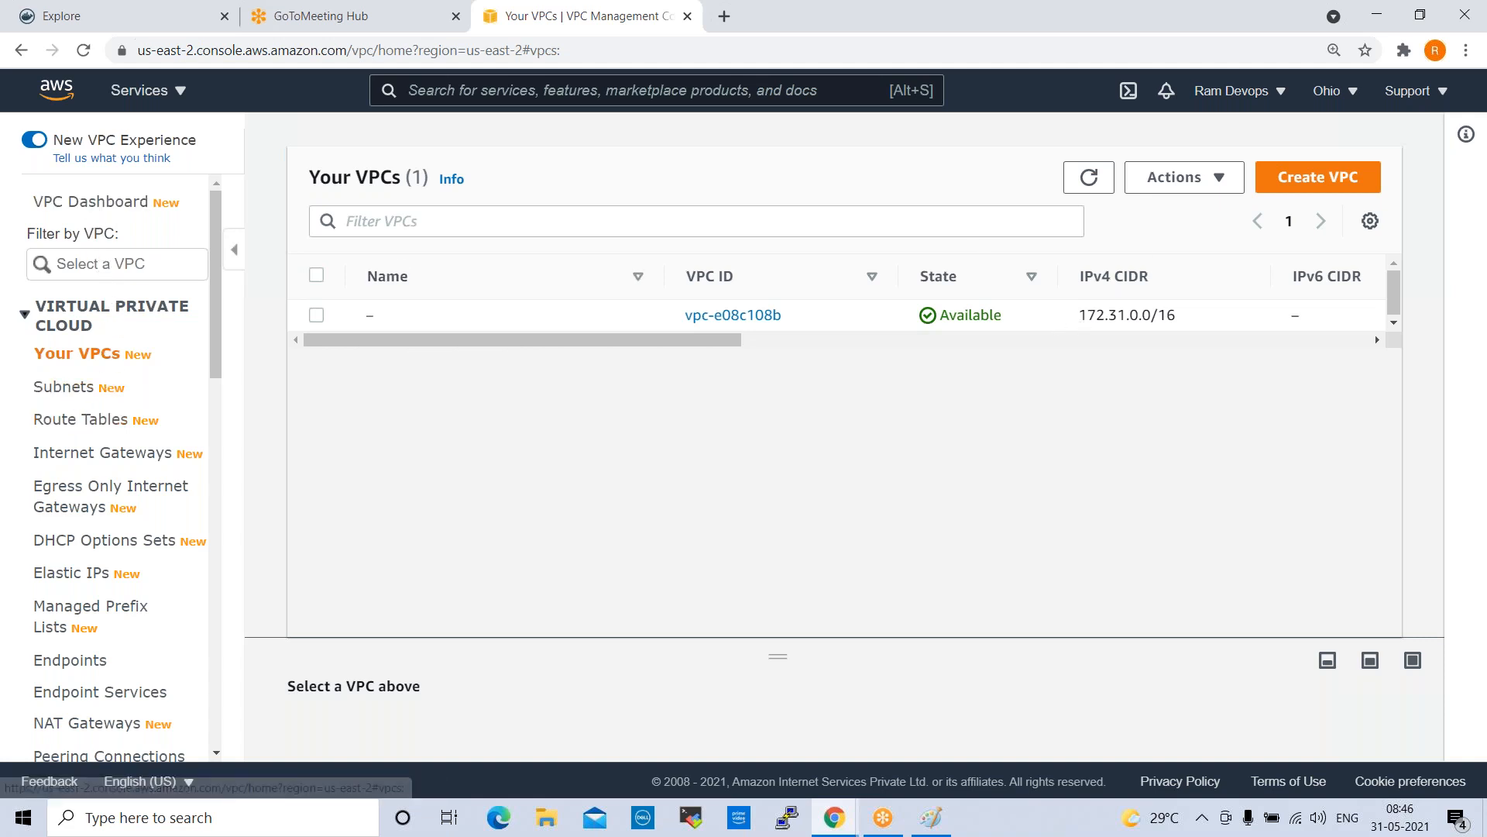
# Step: Launch the VPC wizard, preview all four configurations, and return to VPC with a Single Public Subnet
pyautogui.click(92, 205)
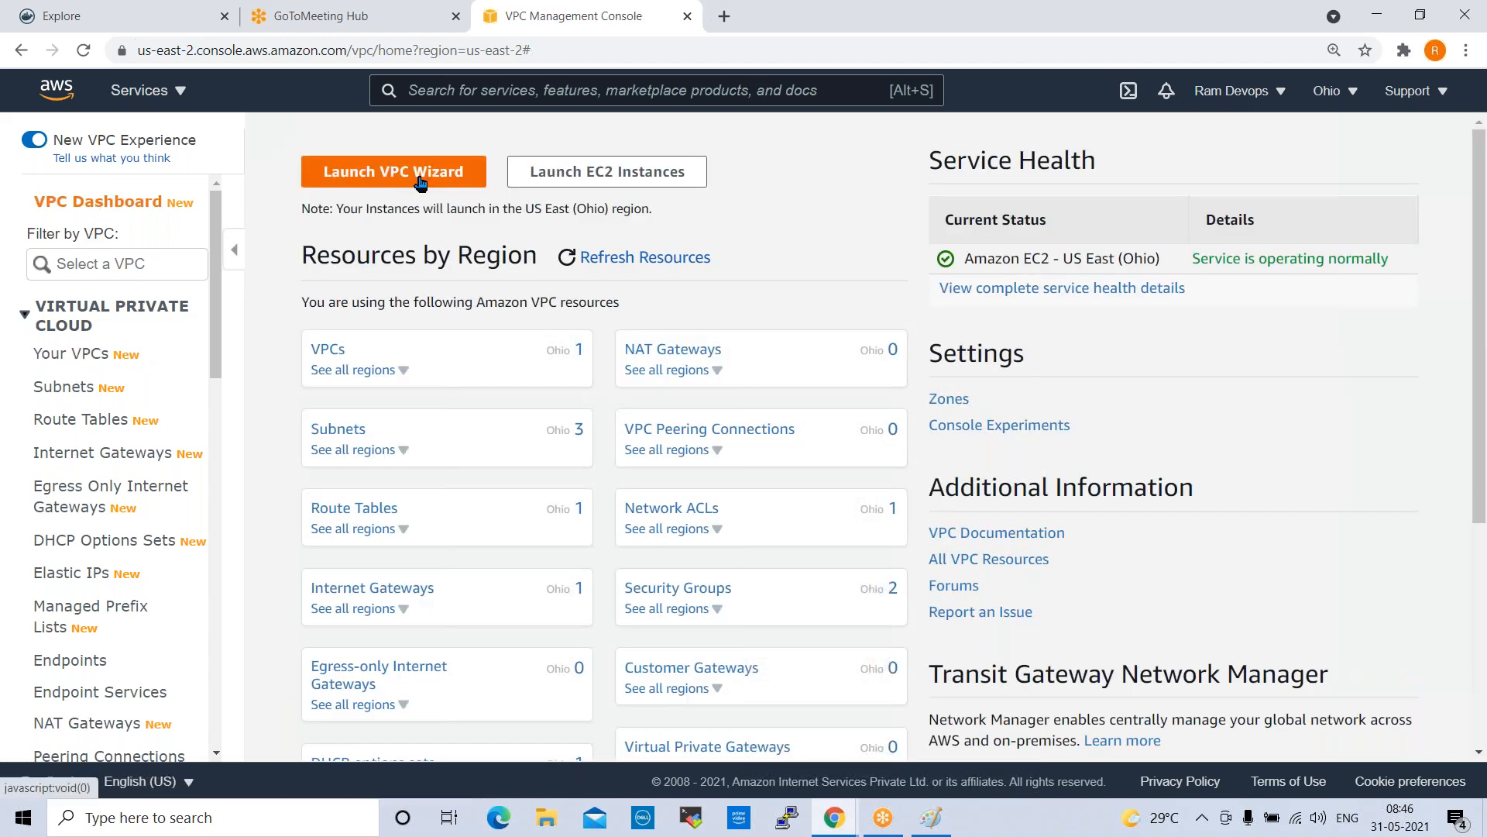
pyautogui.click(369, 178)
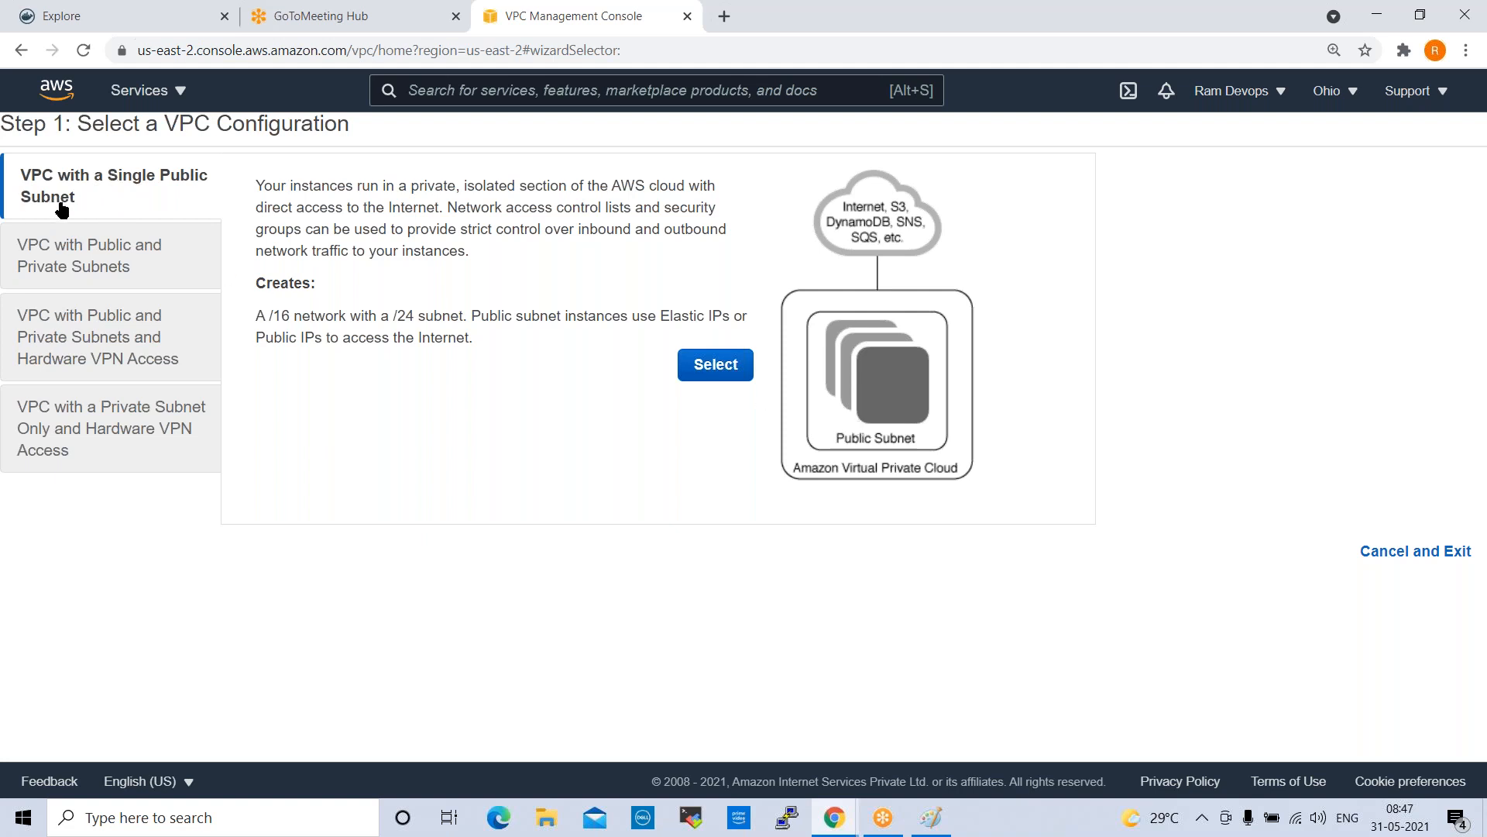
pyautogui.click(101, 267)
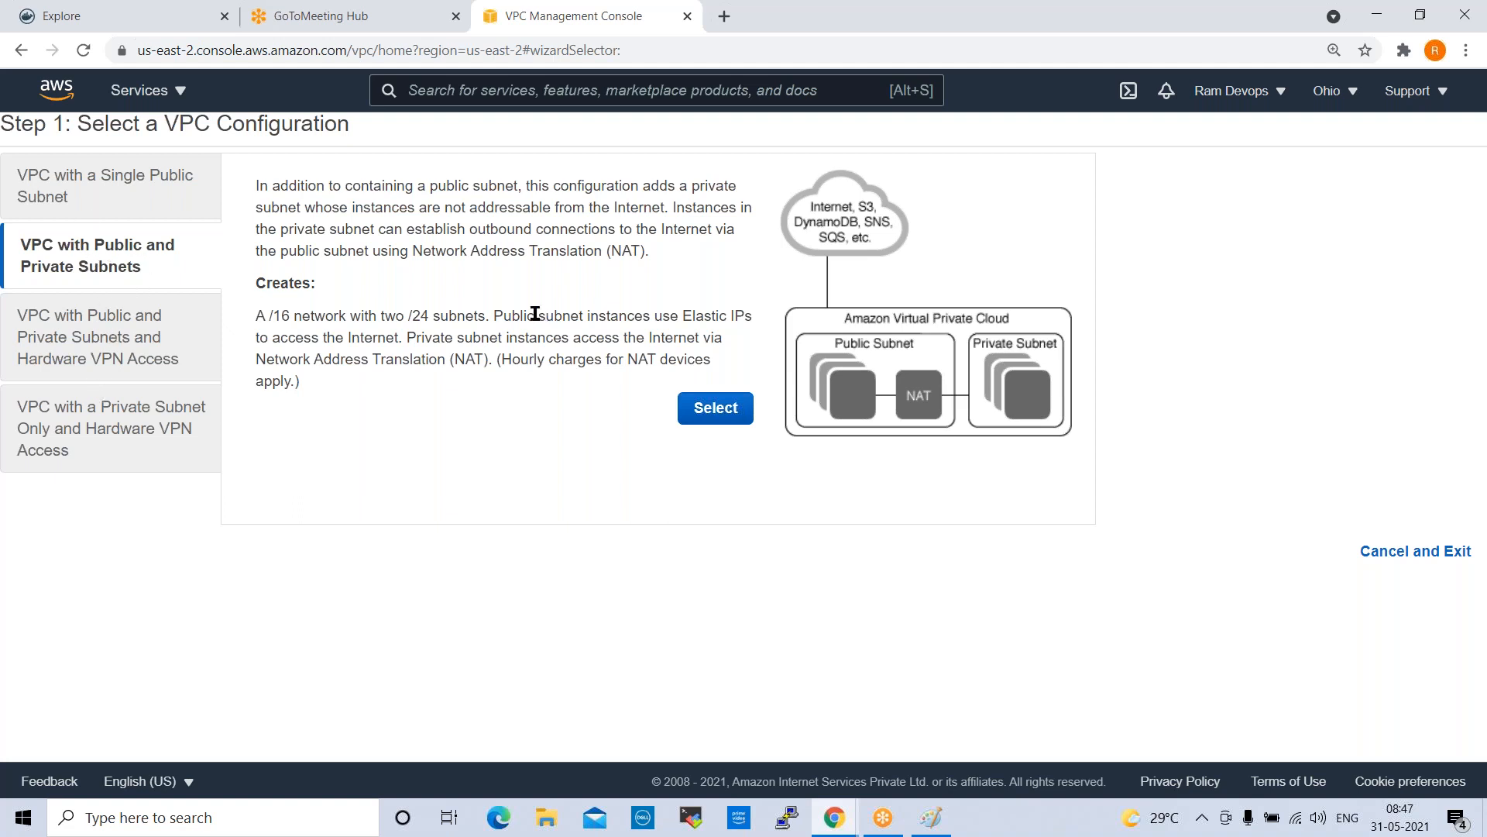
pyautogui.click(126, 188)
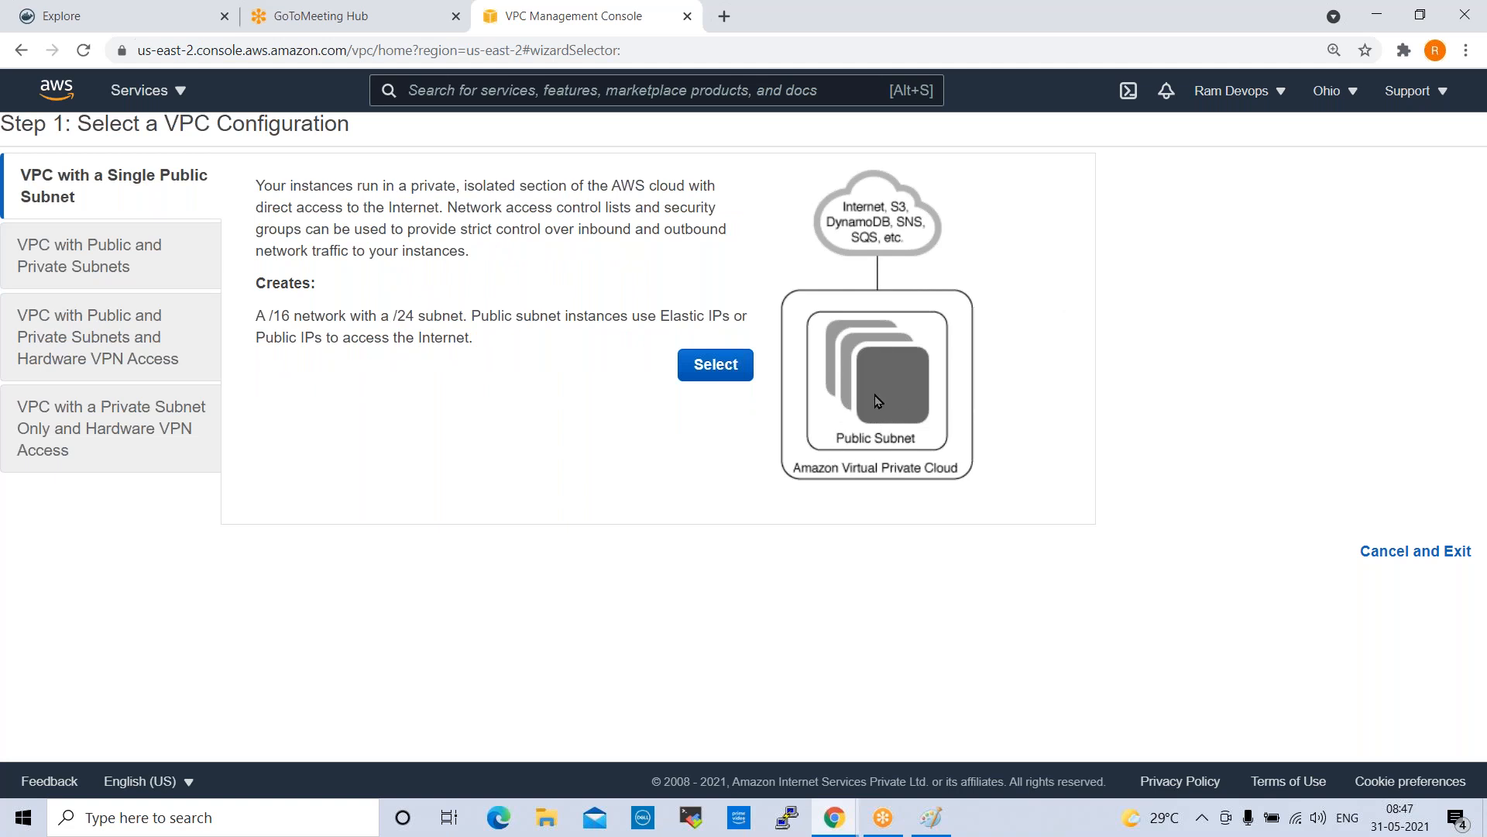
pyautogui.click(93, 268)
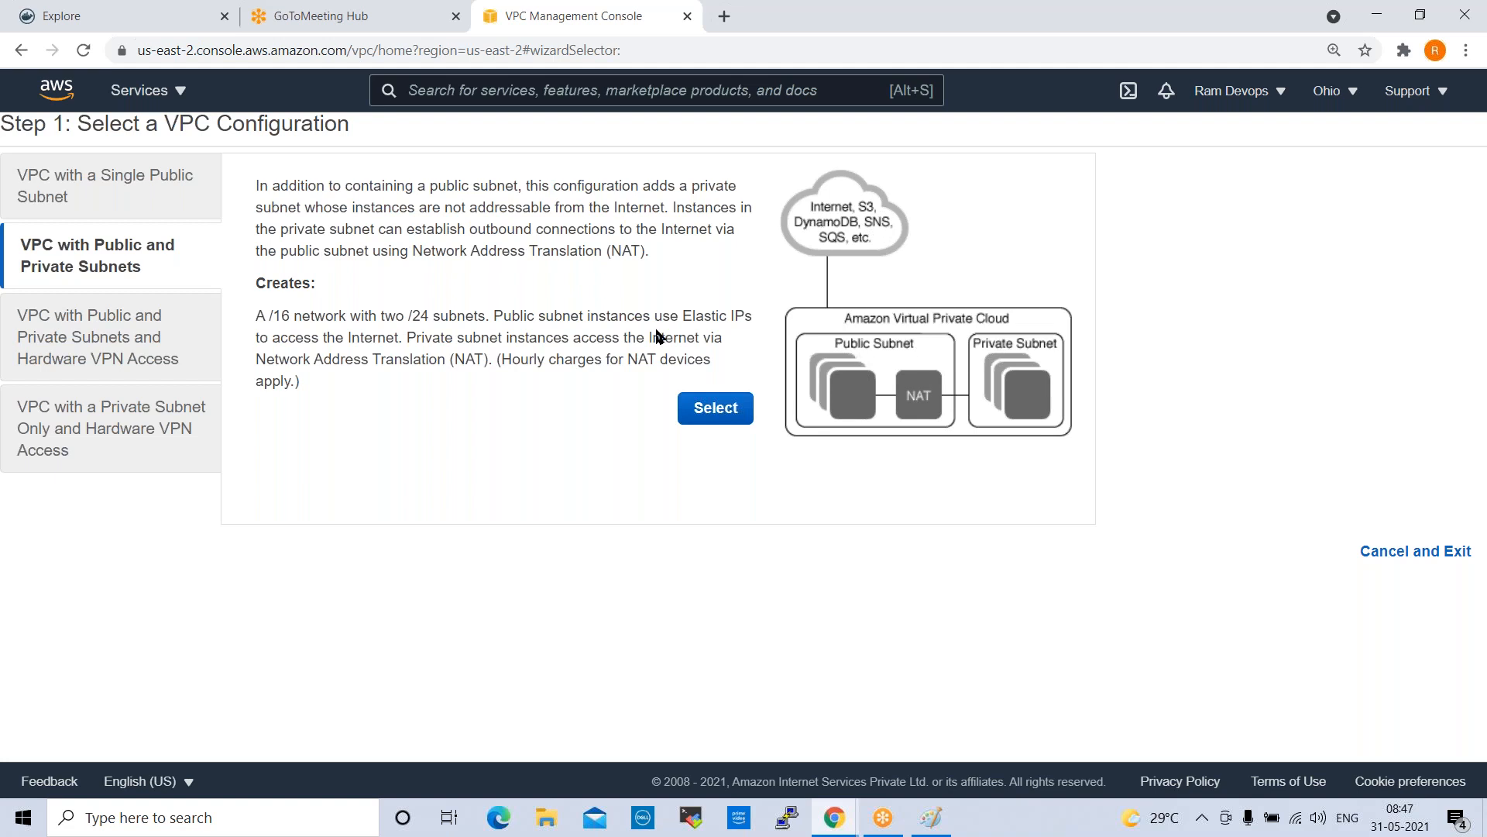
pyautogui.click(92, 342)
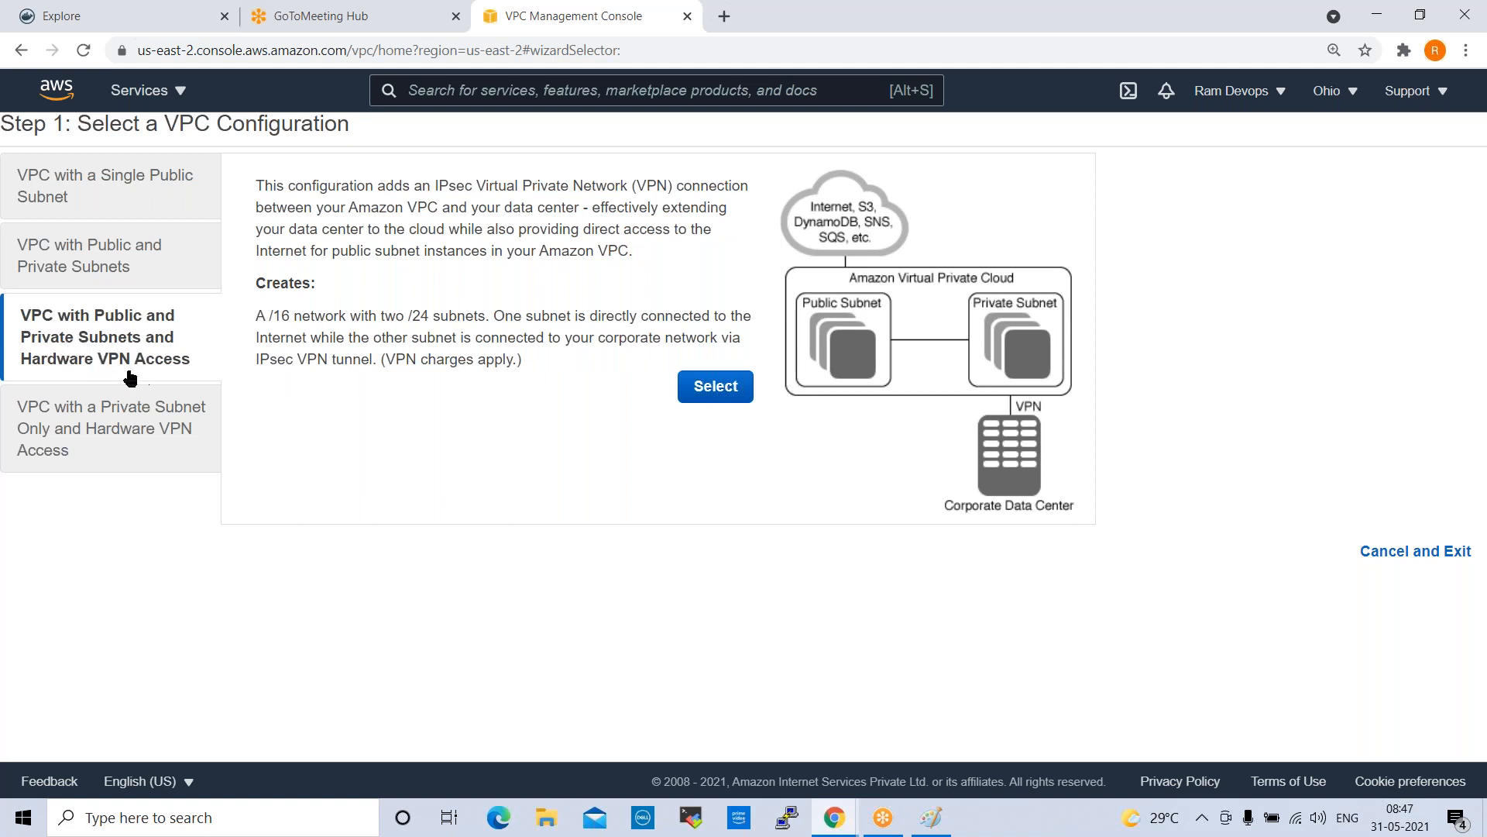
pyautogui.click(148, 432)
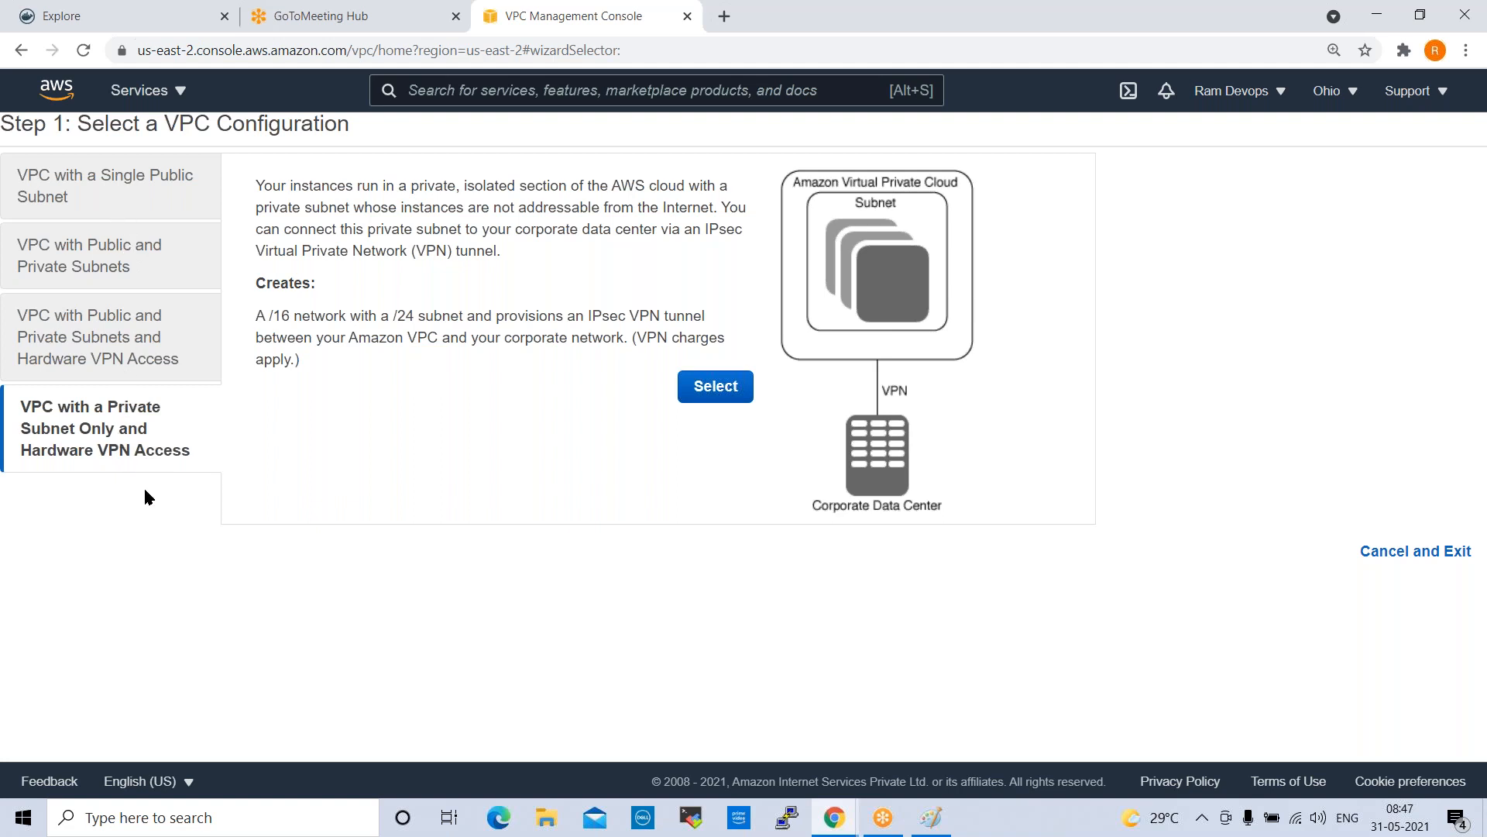
pyautogui.click(144, 193)
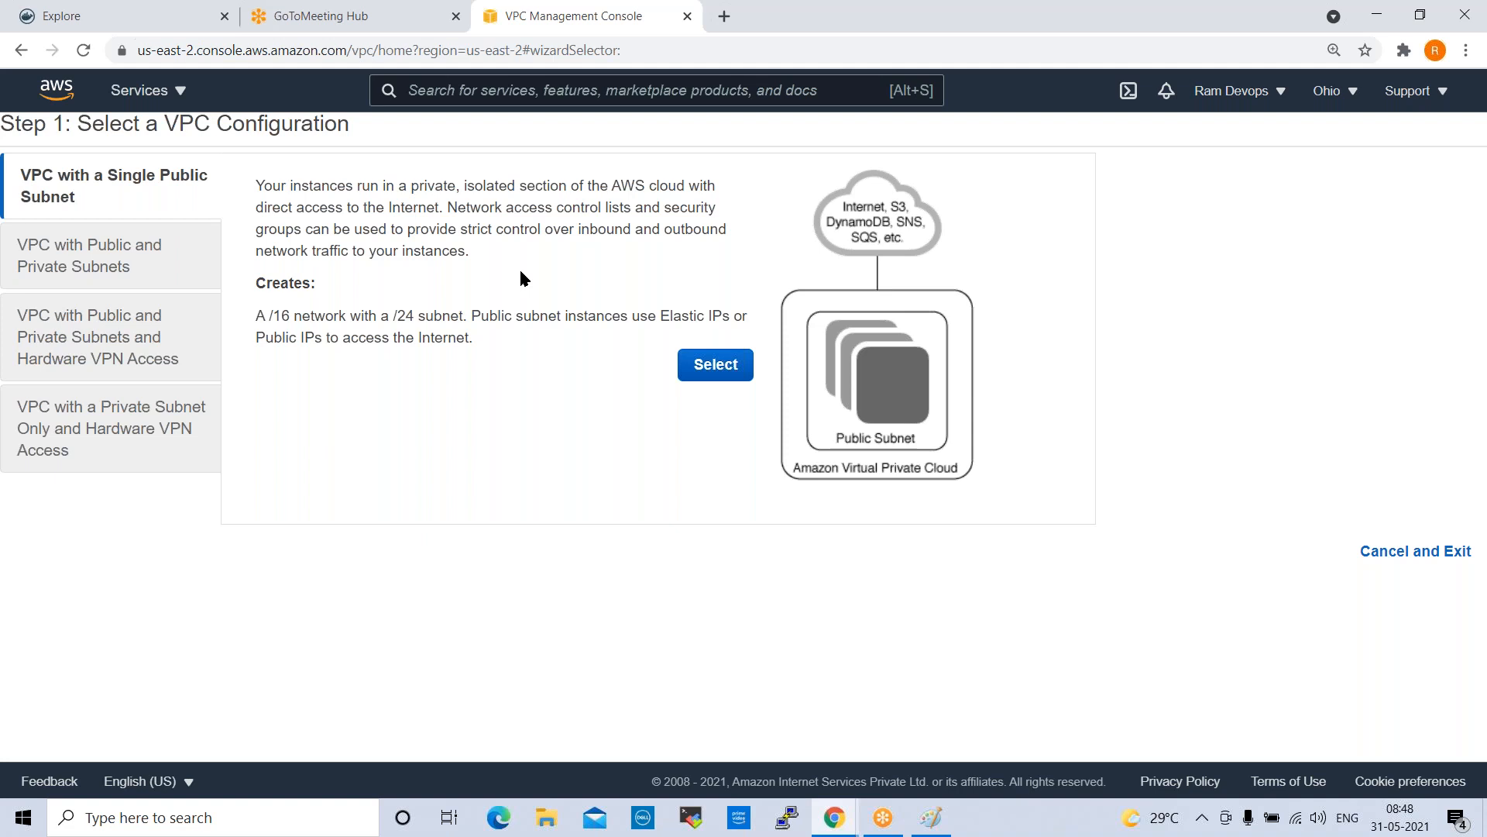
# Step: Create a single-public-subnet VPC named My-VPC with IPv4 CIDR 10.0.0.0/16
pyautogui.click(709, 366)
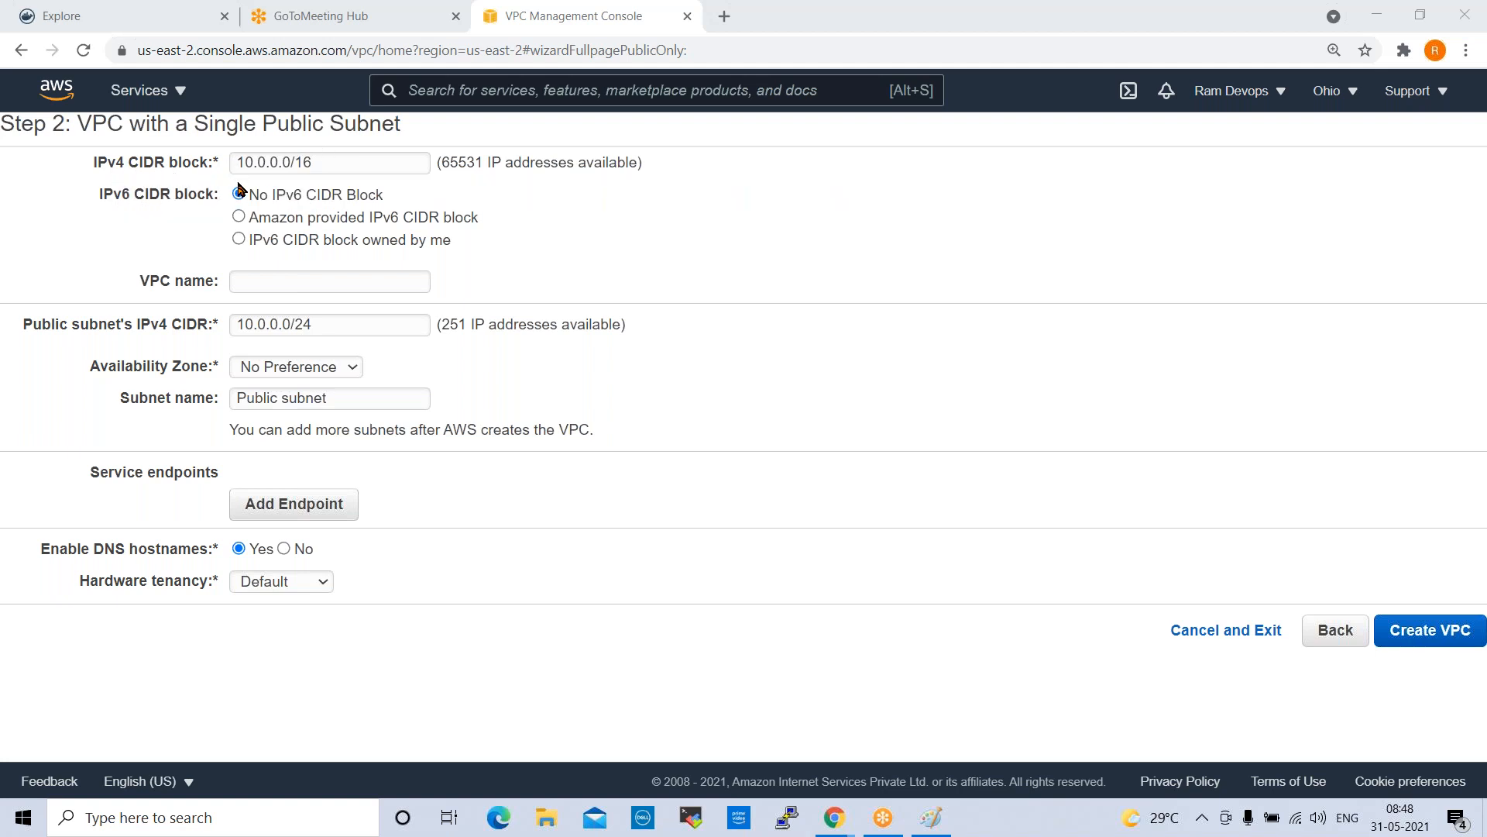
pyautogui.click(348, 165)
pyautogui.moveTo(310, 163); pyautogui.dragTo(219, 163)
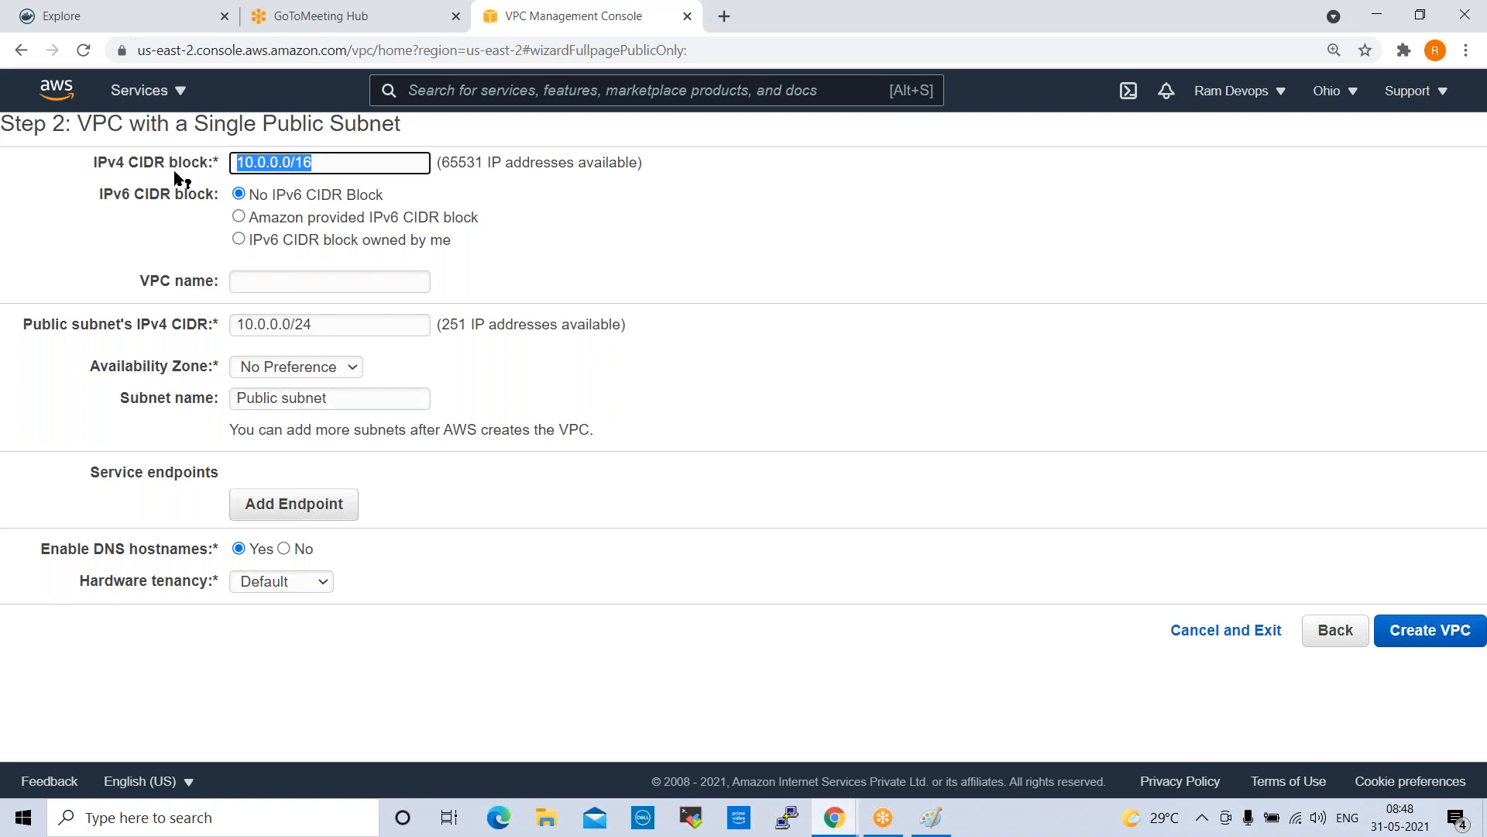
pyautogui.click(273, 280)
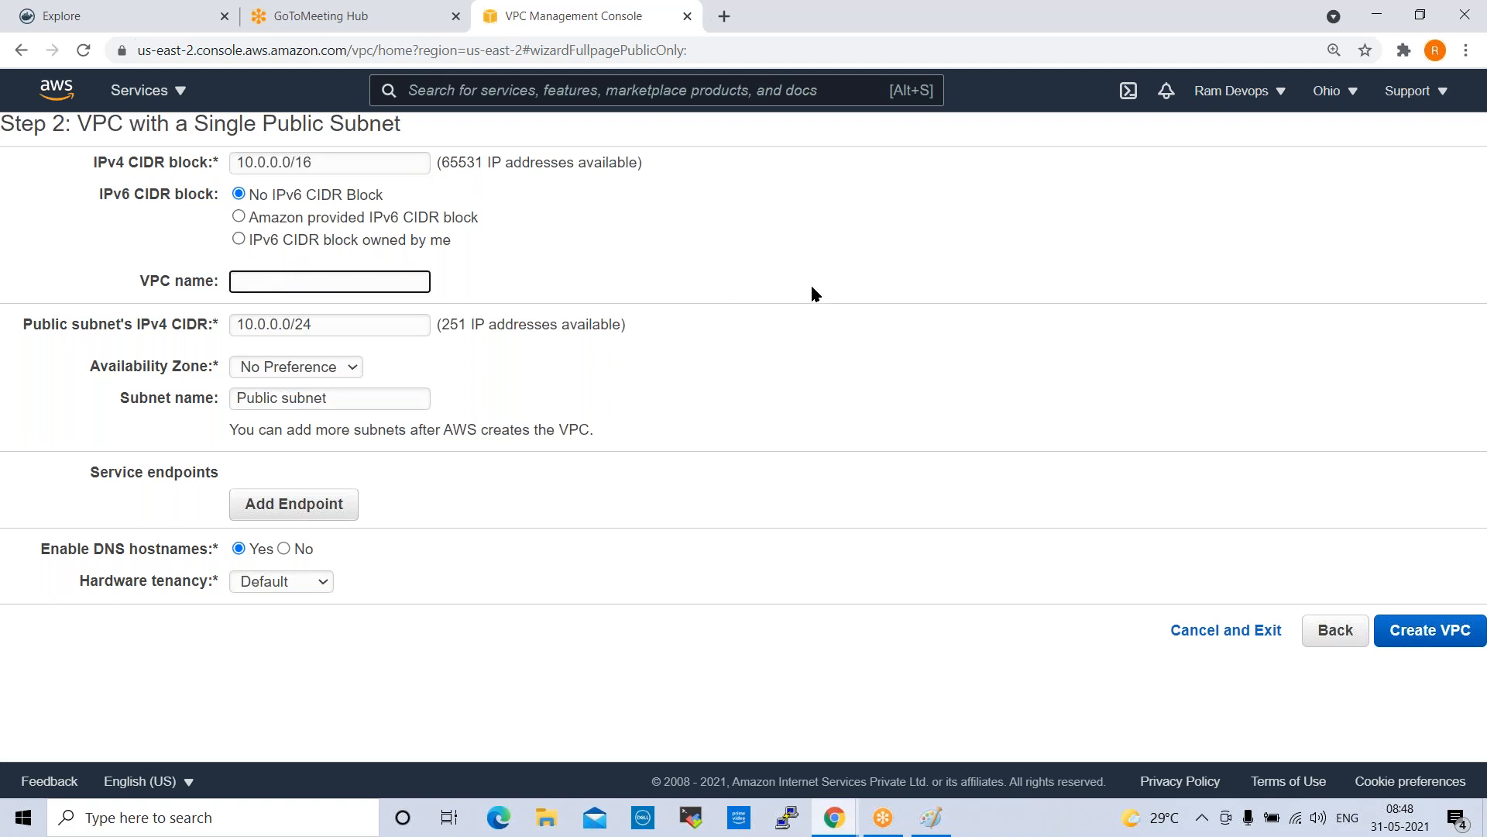
pyautogui.write('My-VPC')
pyautogui.click(1416, 637)
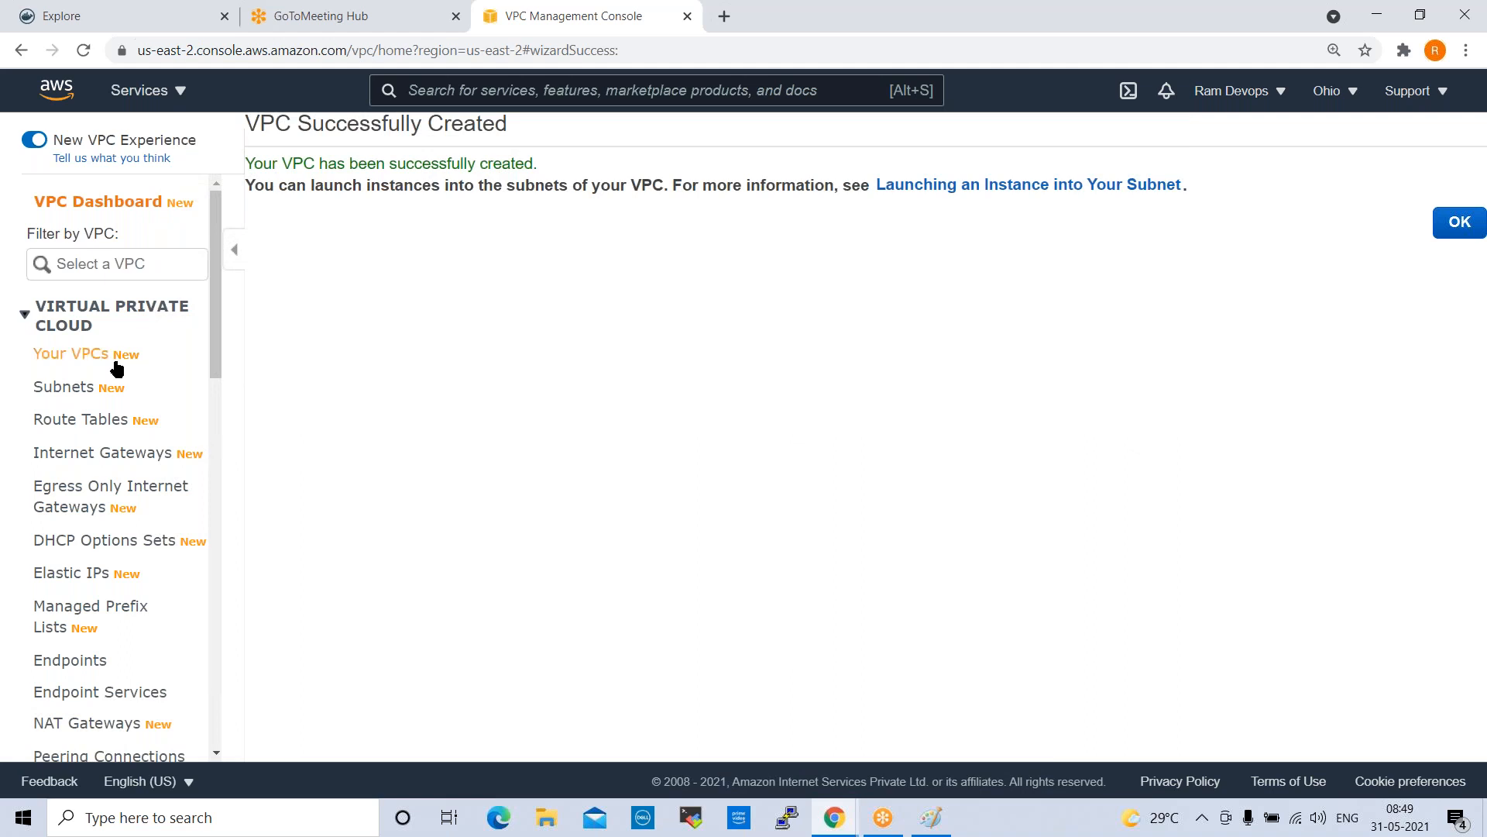
# Step: View Your VPCs, now listing My-VPC (10.0.0.0/16) beside the default VPC, then show all services
pyautogui.click(85, 358)
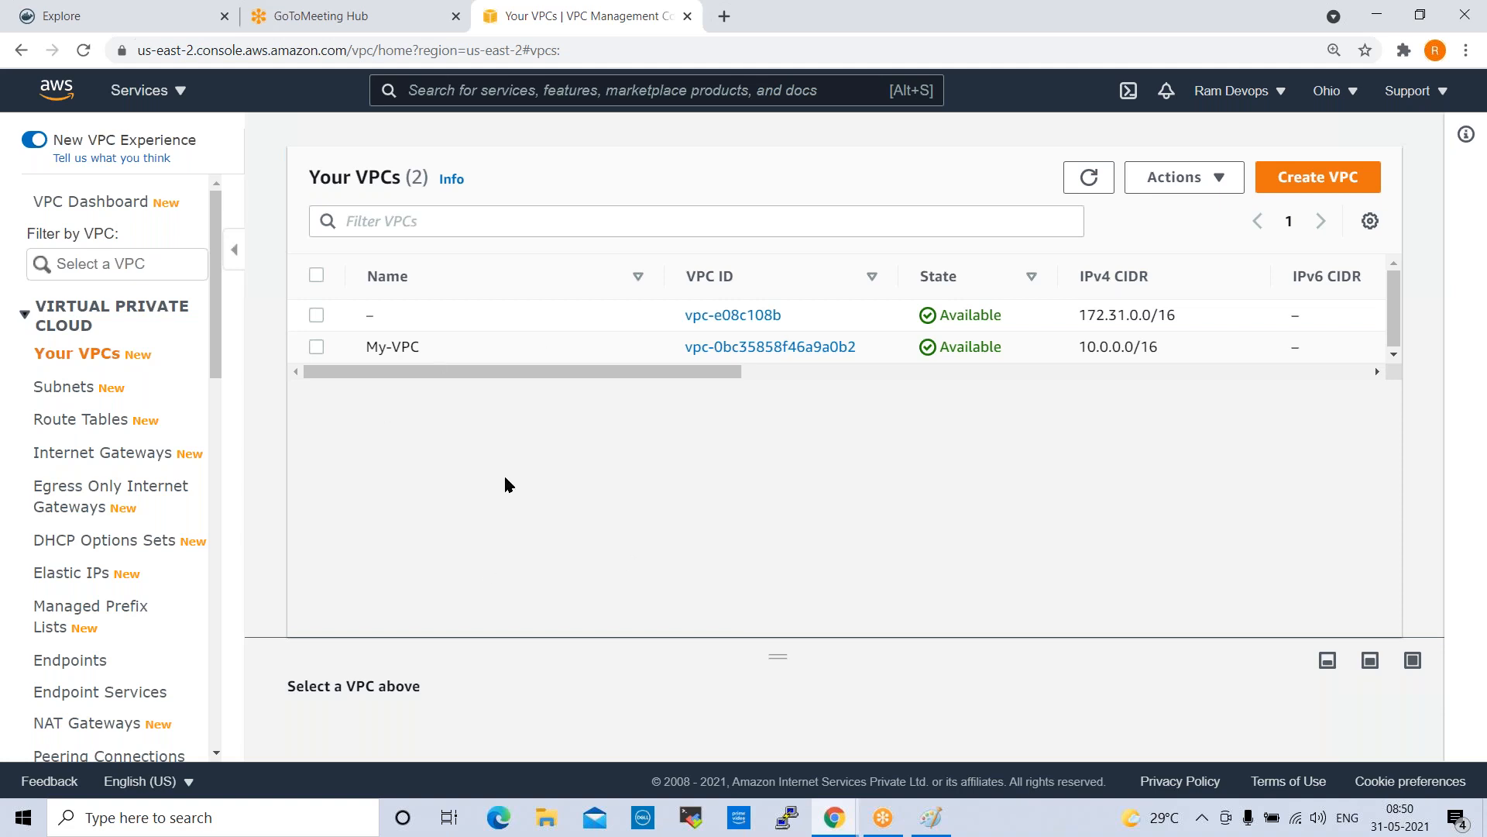
pyautogui.moveTo(379, 360)
pyautogui.click(139, 93)
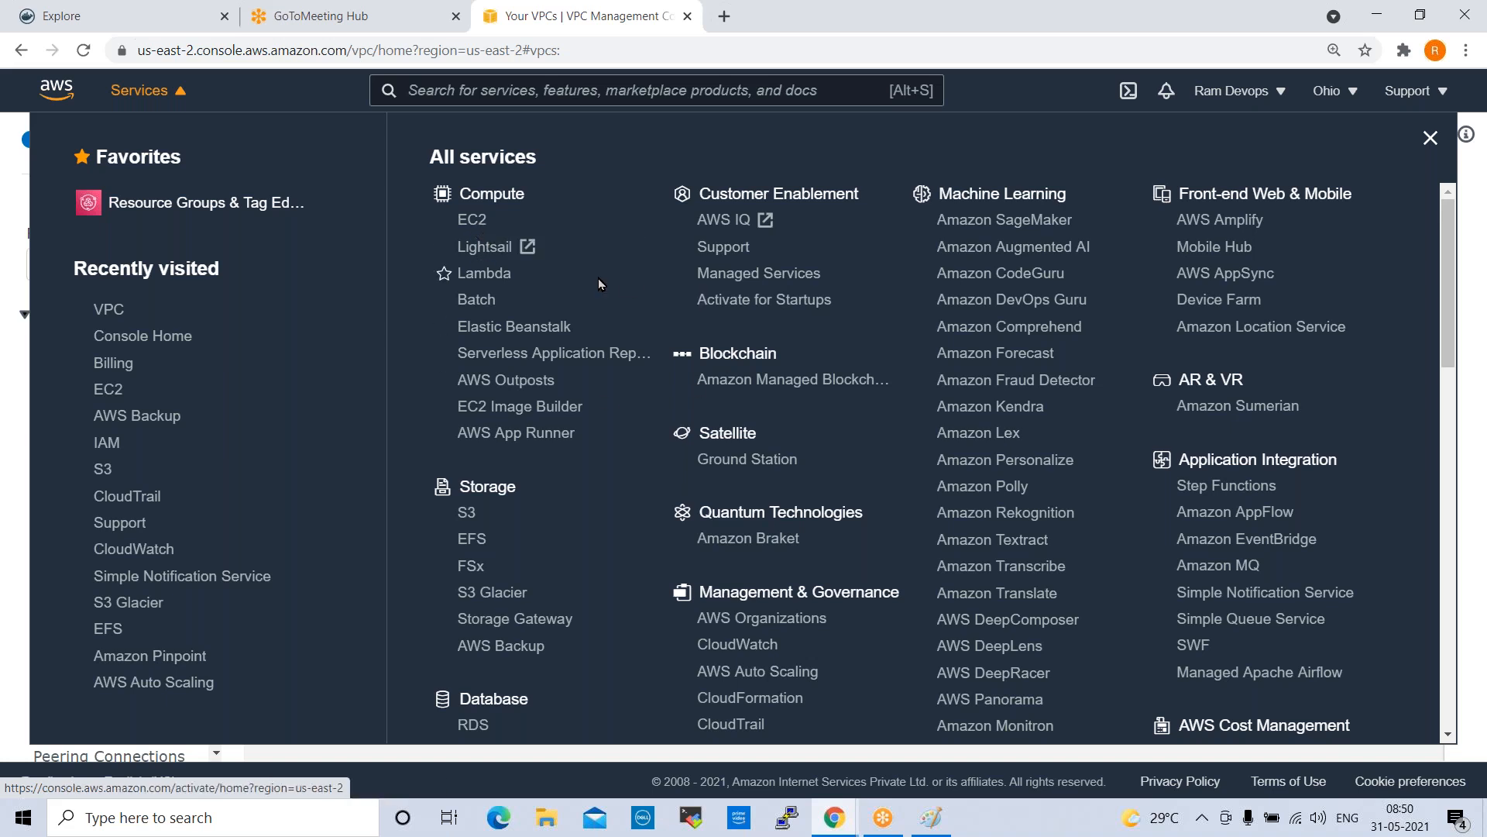
# Step: In EC2 Instances, stop the Docker instance and begin a new launch at Choose an AMI
pyautogui.click(475, 225)
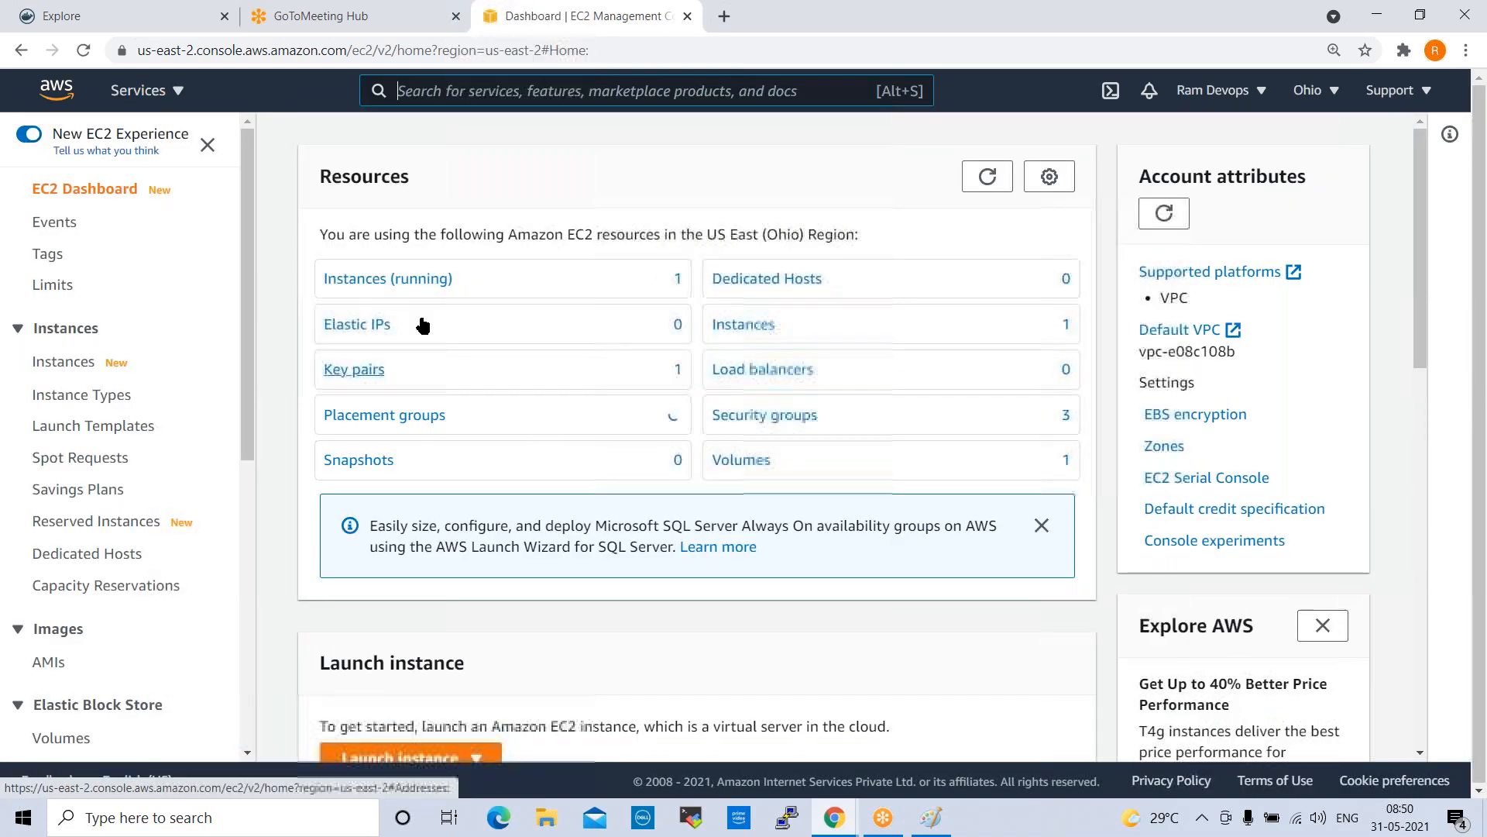
pyautogui.click(395, 280)
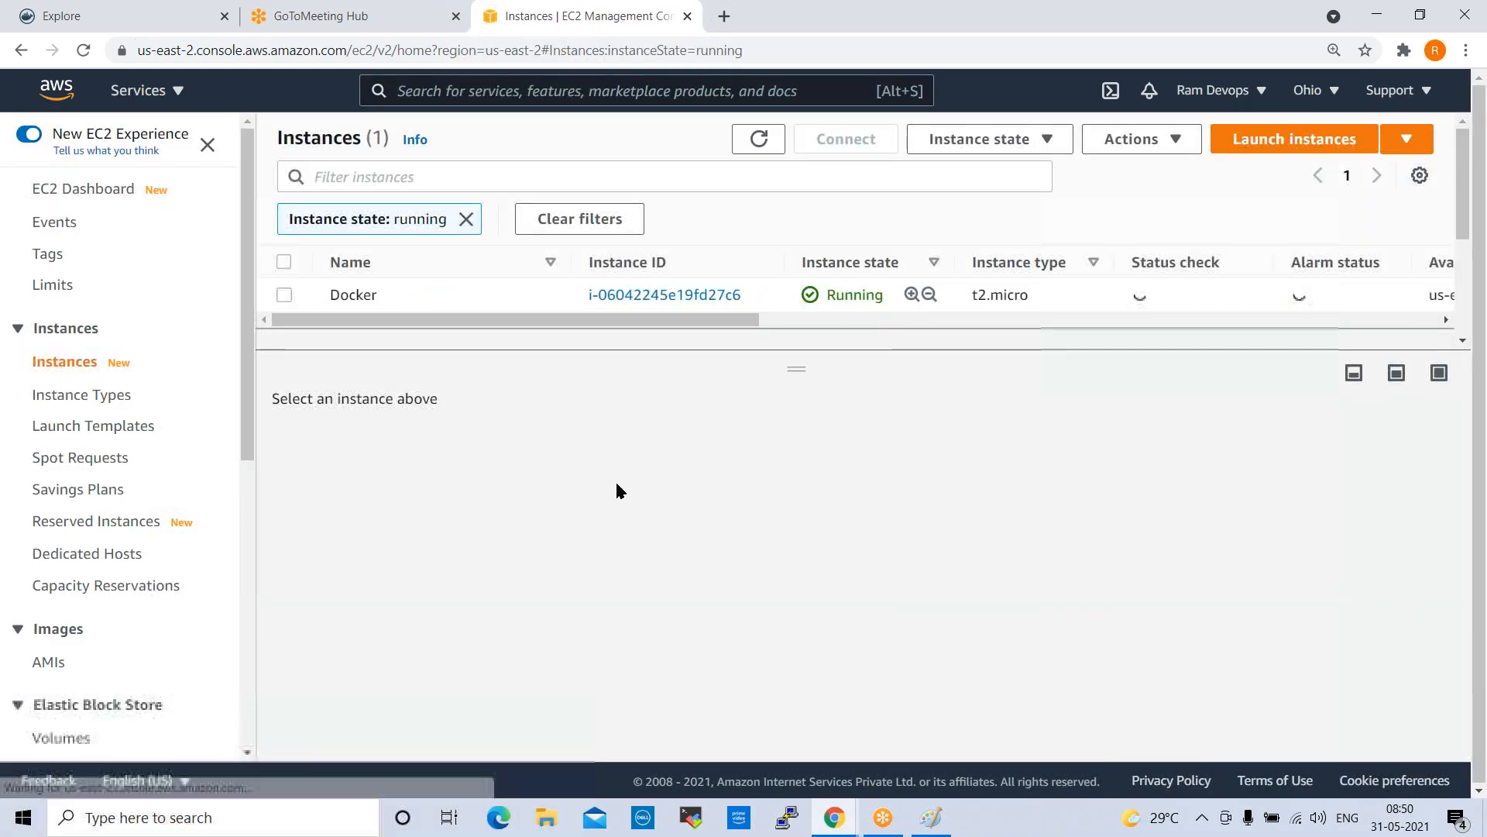
pyautogui.click(282, 296)
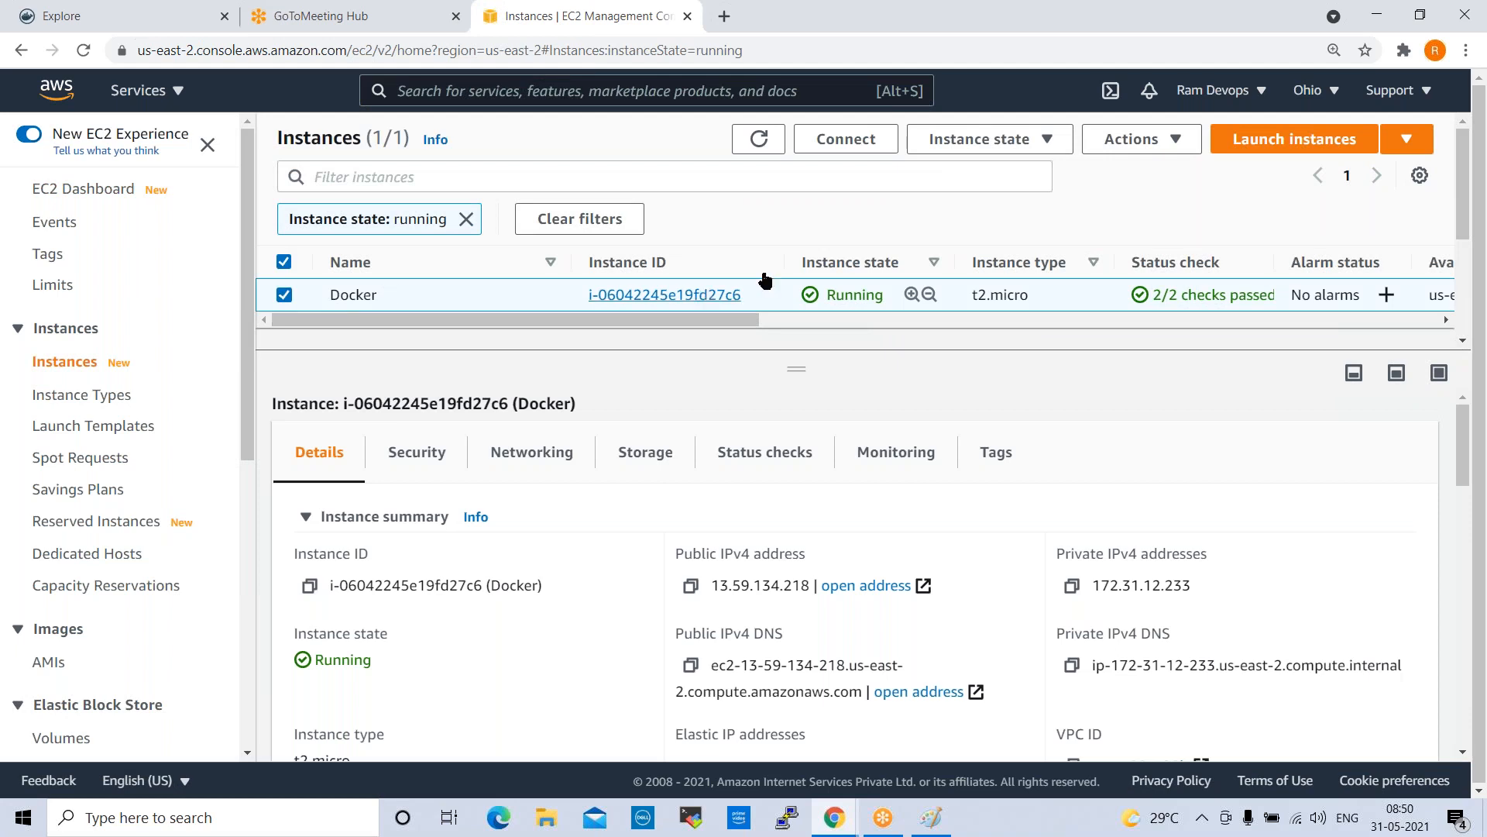
pyautogui.click(969, 140)
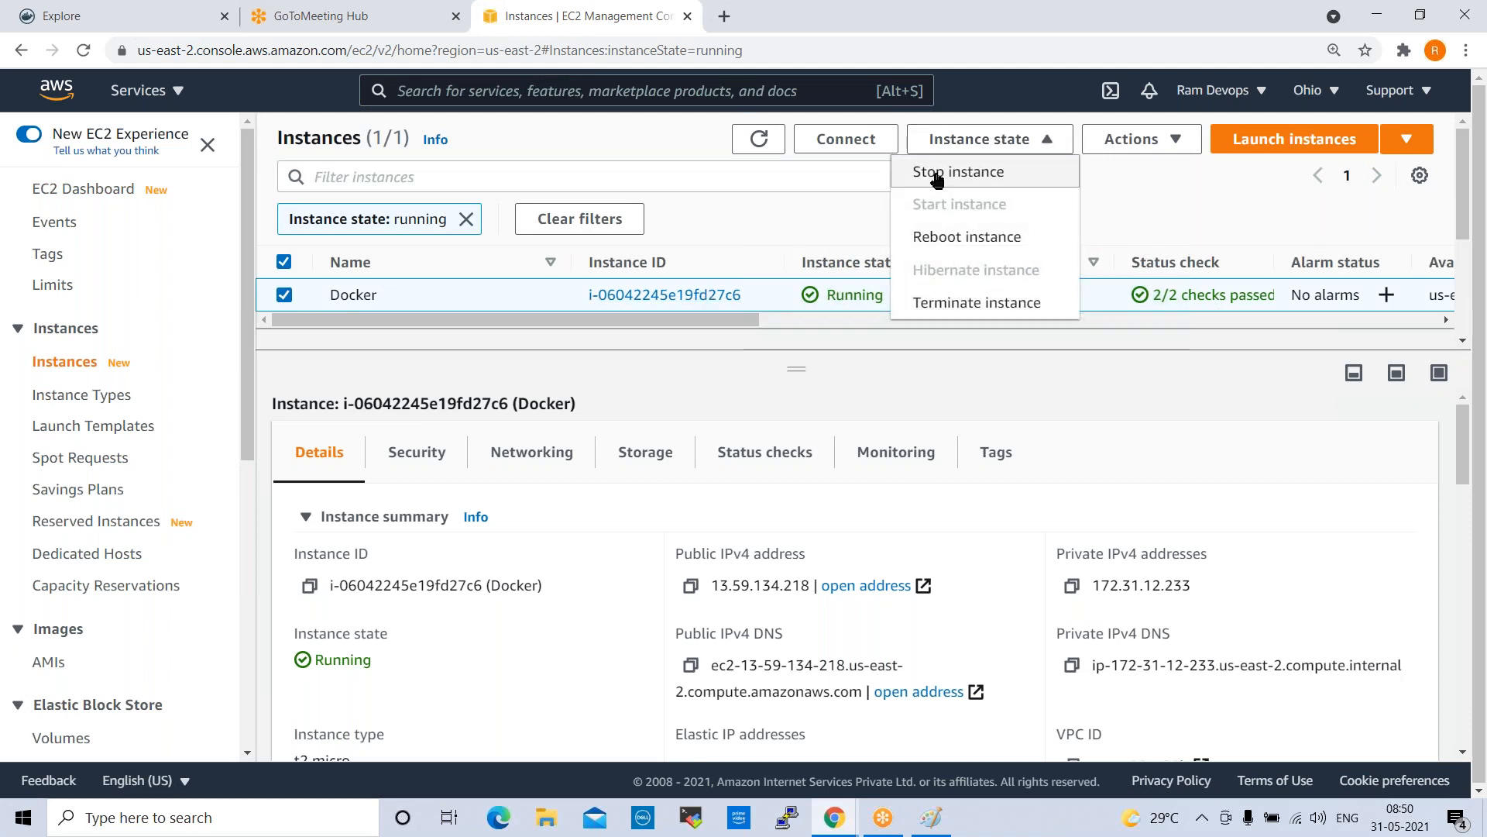
pyautogui.click(937, 175)
pyautogui.click(1096, 543)
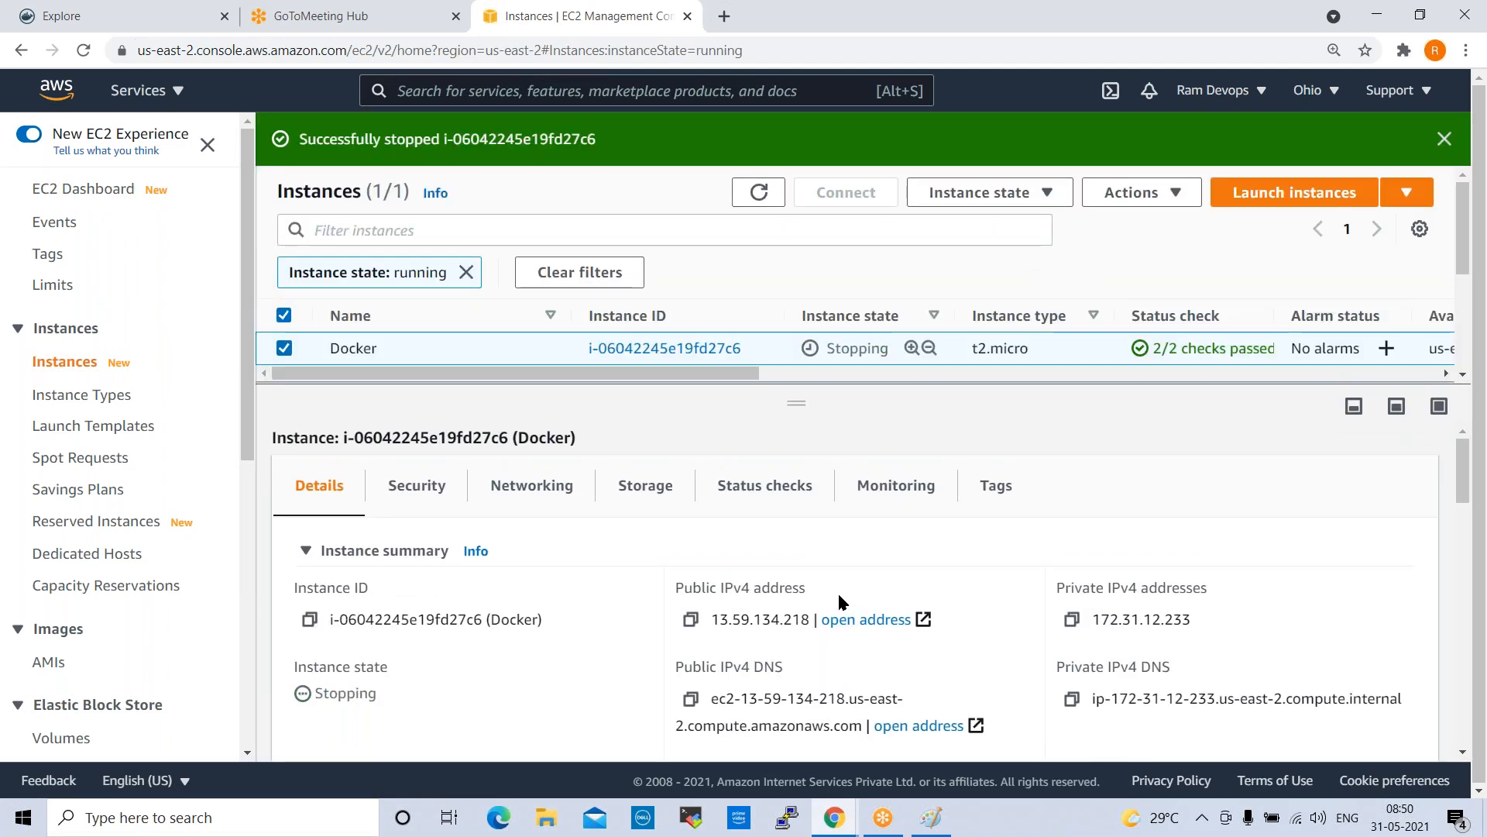
pyautogui.click(1444, 139)
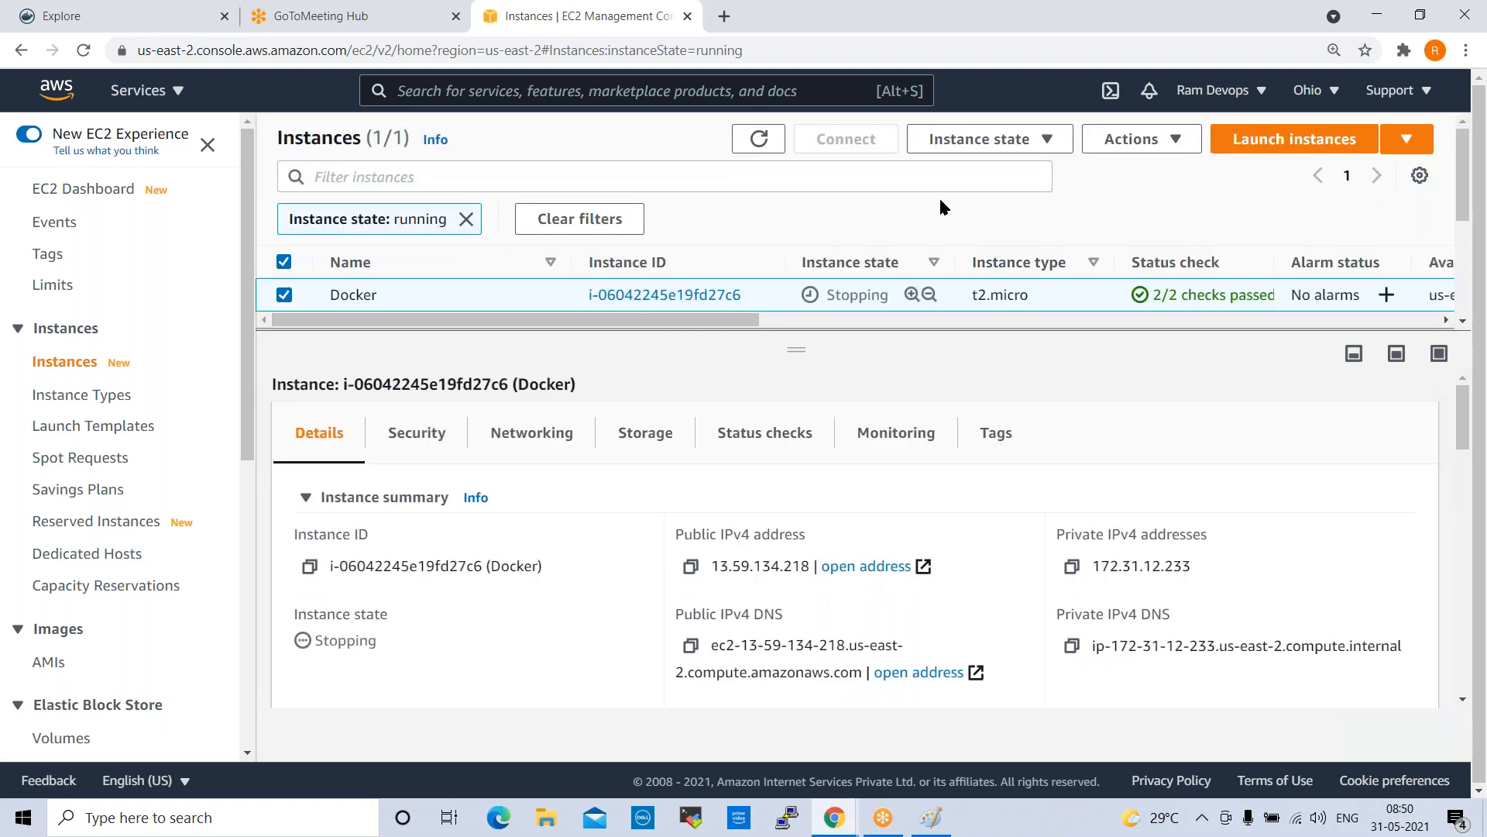
pyautogui.click(1270, 149)
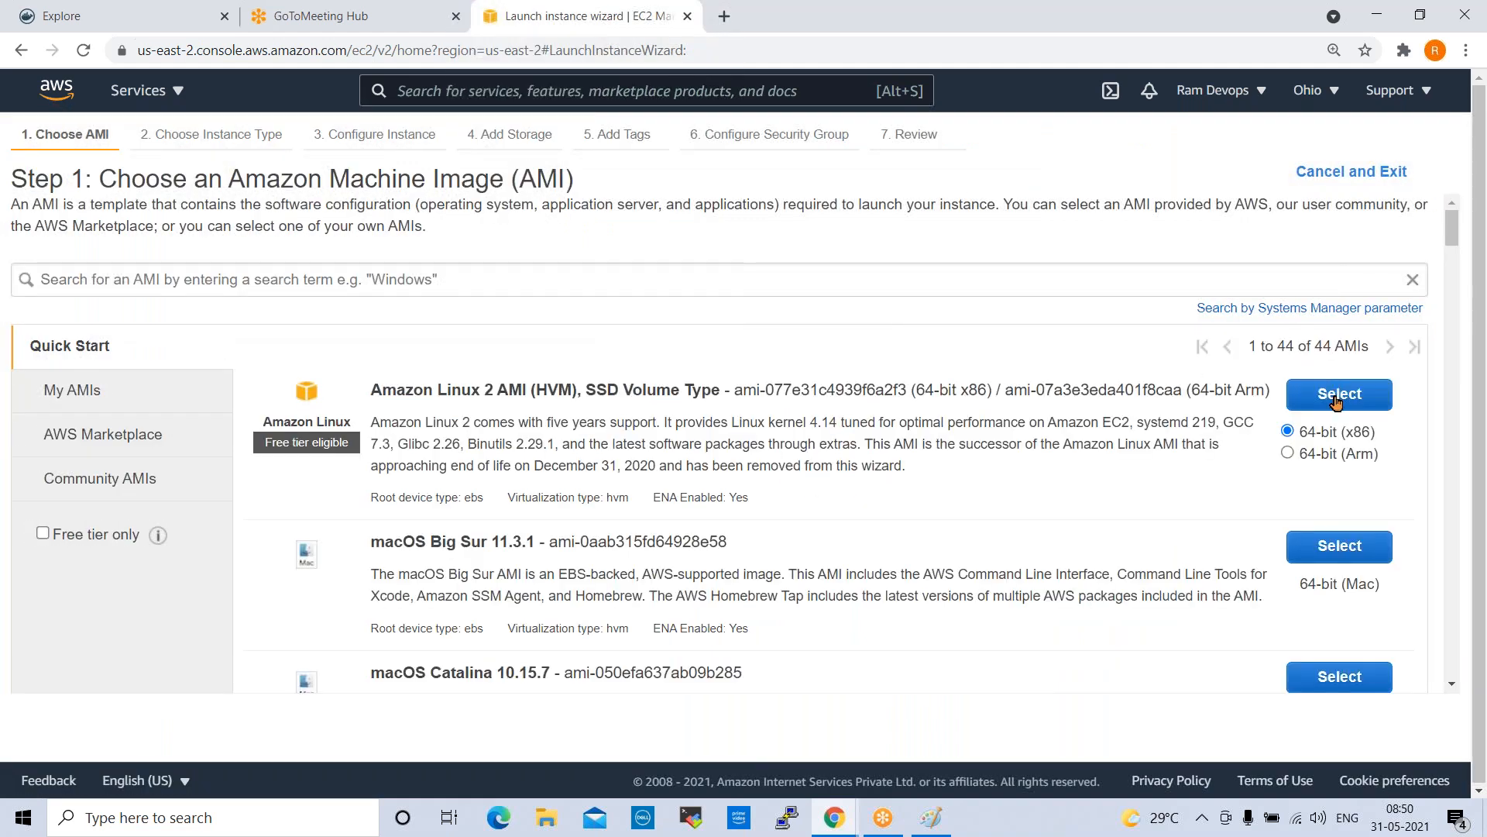
# Step: Choose the Amazon Linux 2 AMI with t2.micro and move on to instance details
pyautogui.click(1335, 399)
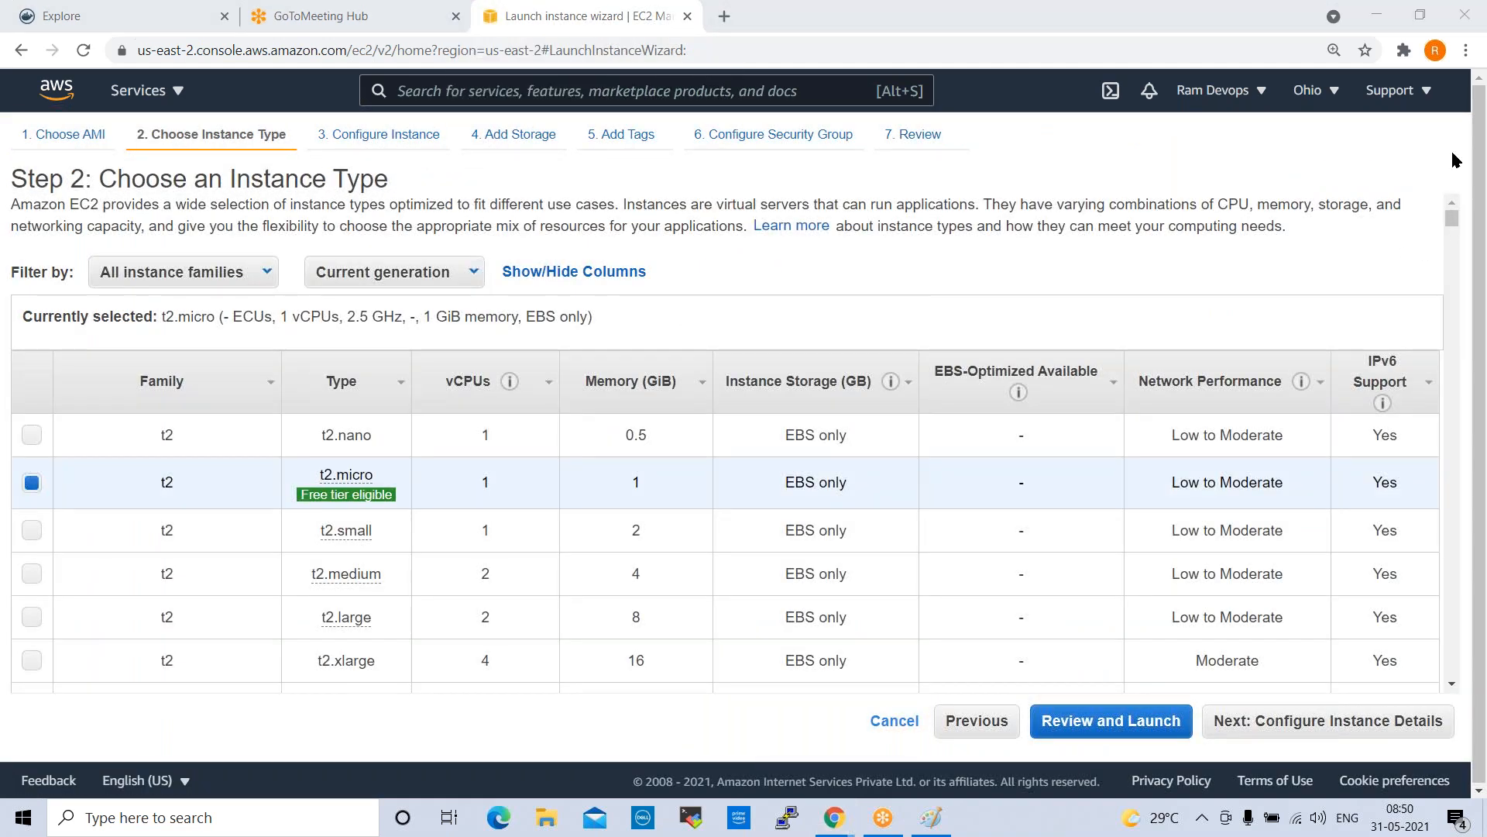
pyautogui.click(1336, 722)
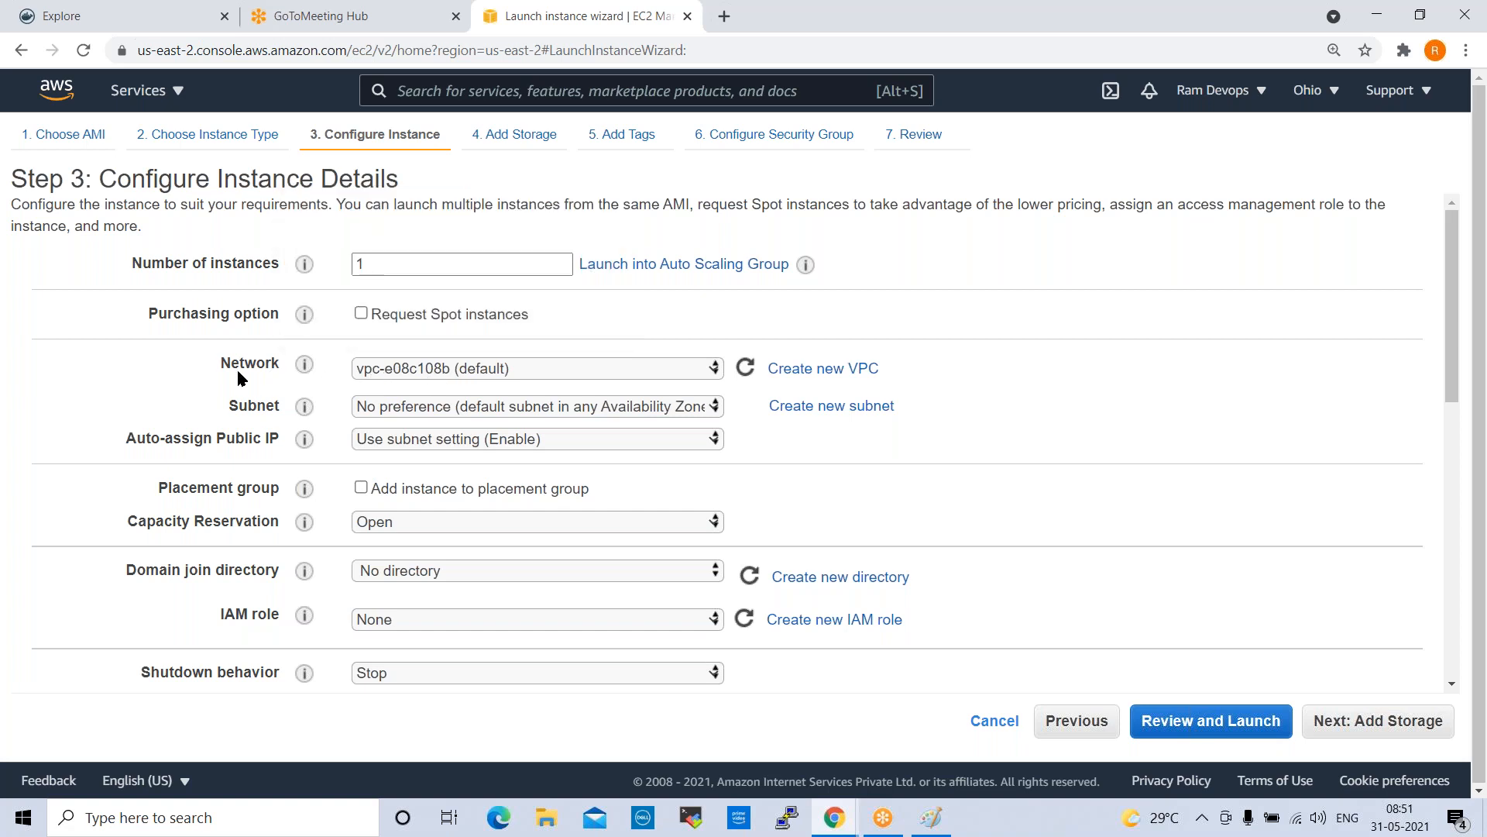
# Step: Put the instance in My-VPC's Public subnet with auto-assign public IP enabled, then continue to storage
pyautogui.click(547, 377)
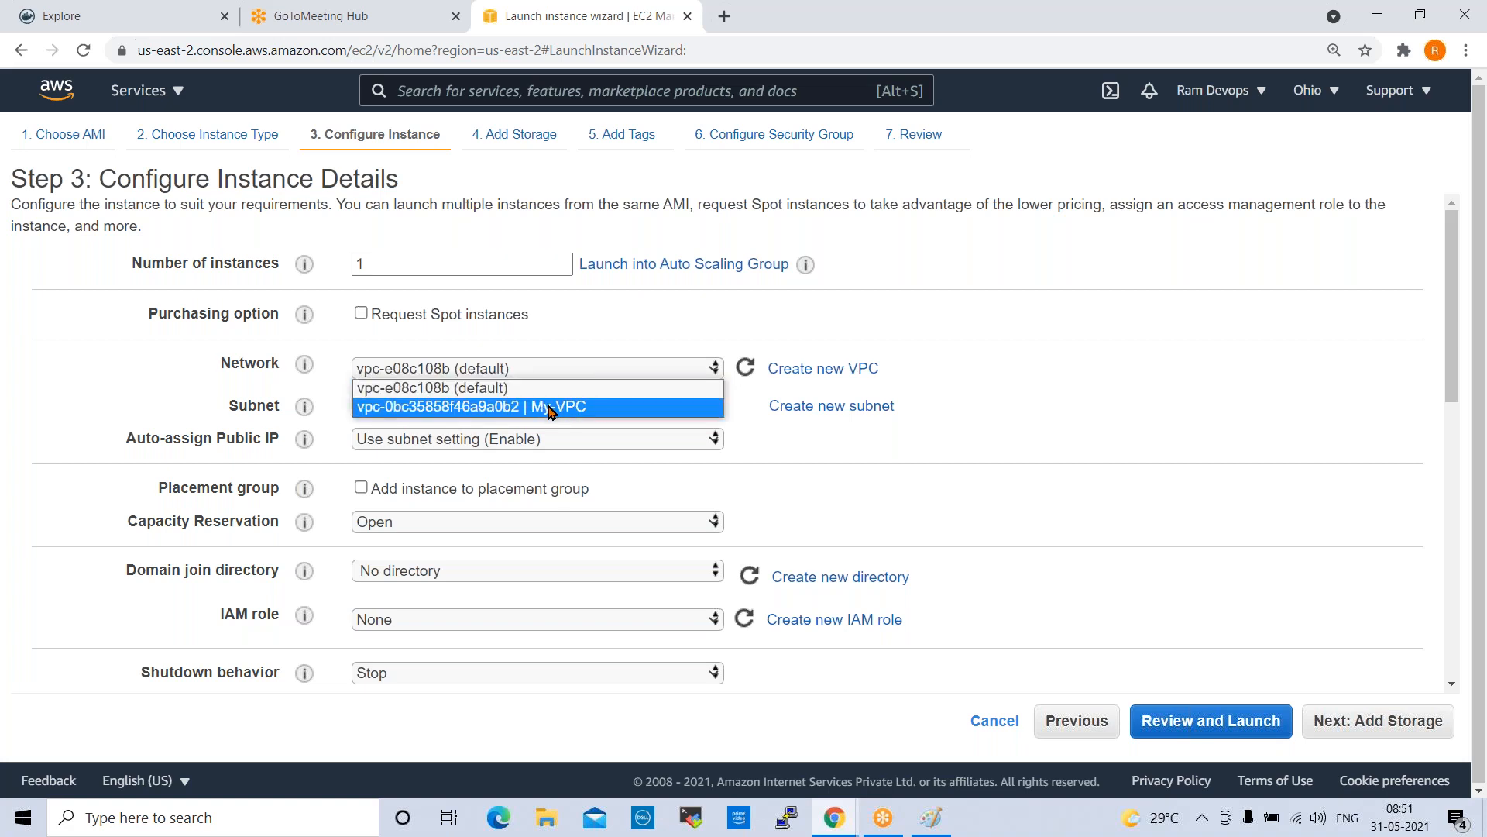
pyautogui.click(553, 406)
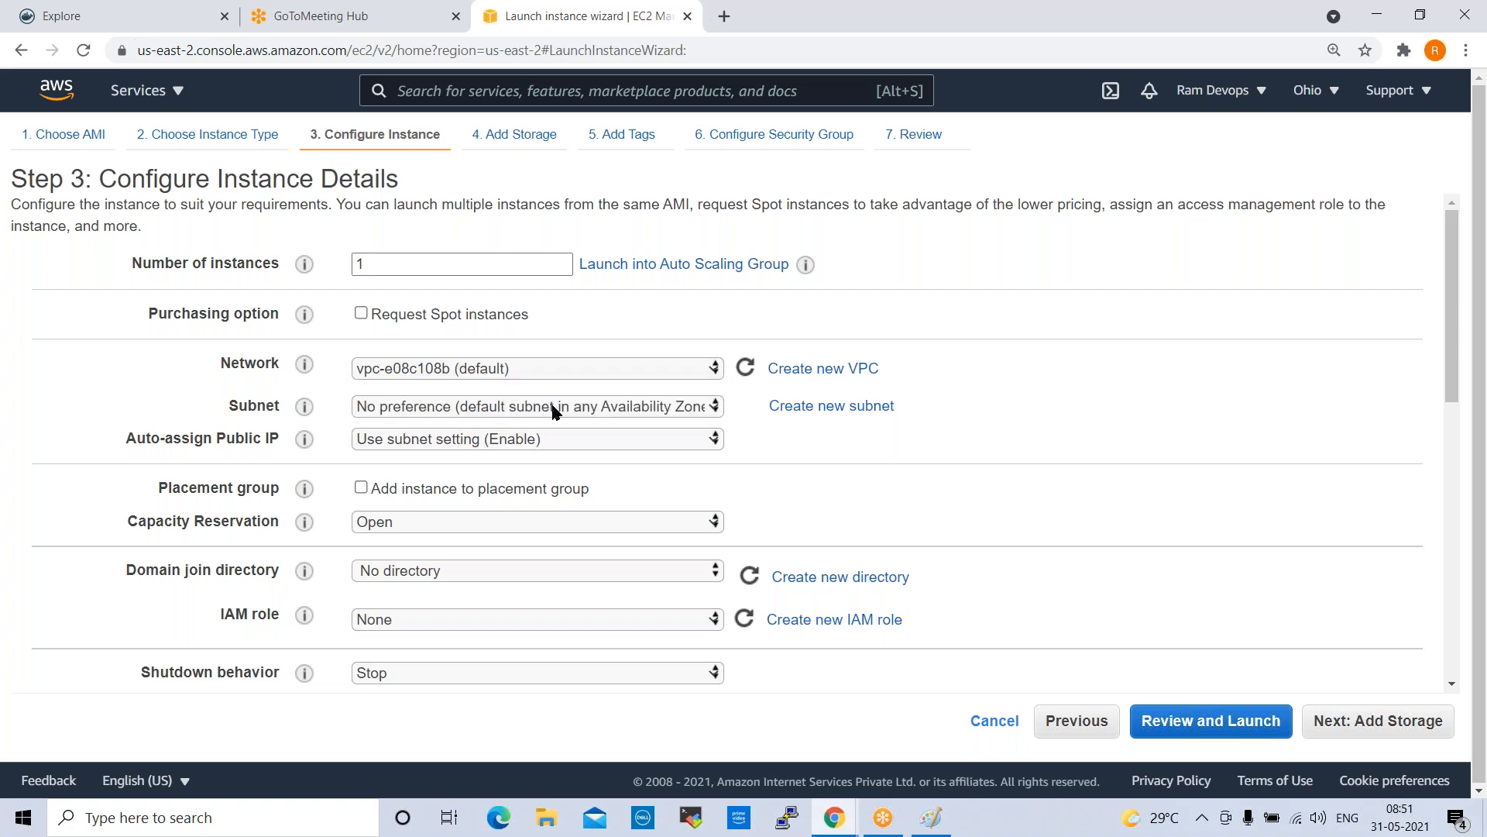
pyautogui.click(575, 410)
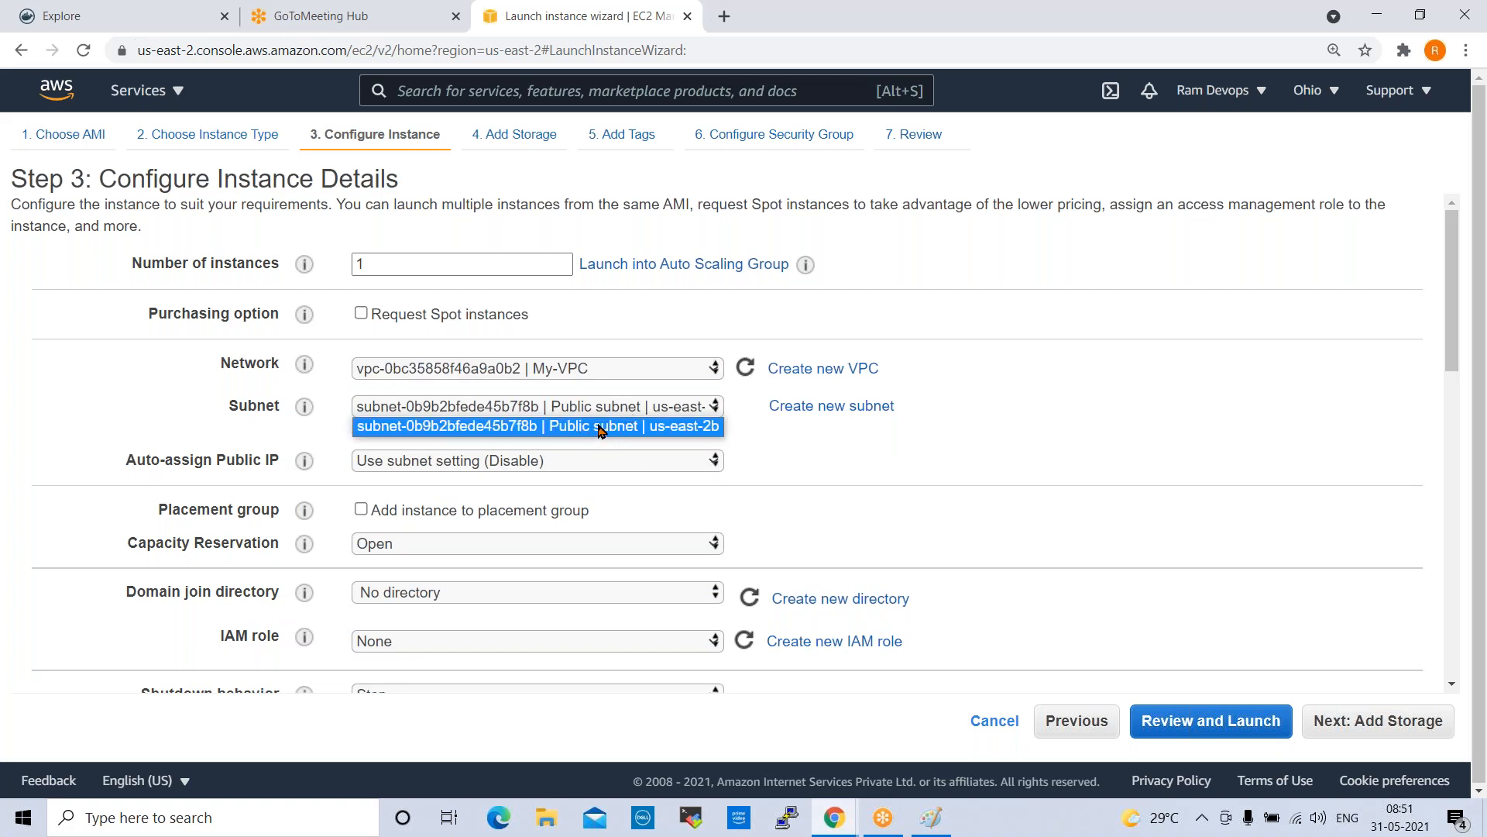
pyautogui.click(603, 429)
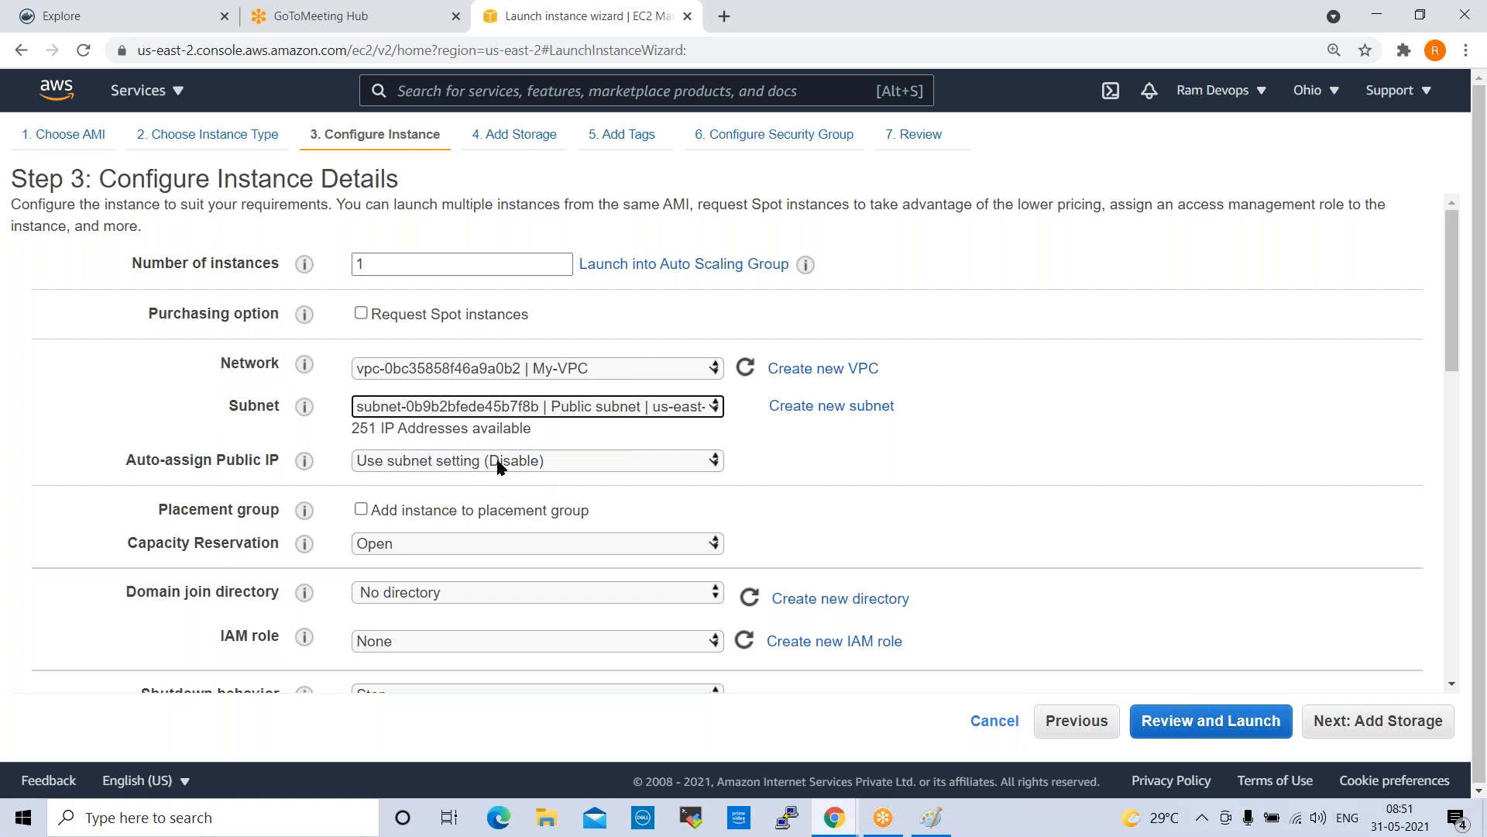
pyautogui.click(540, 463)
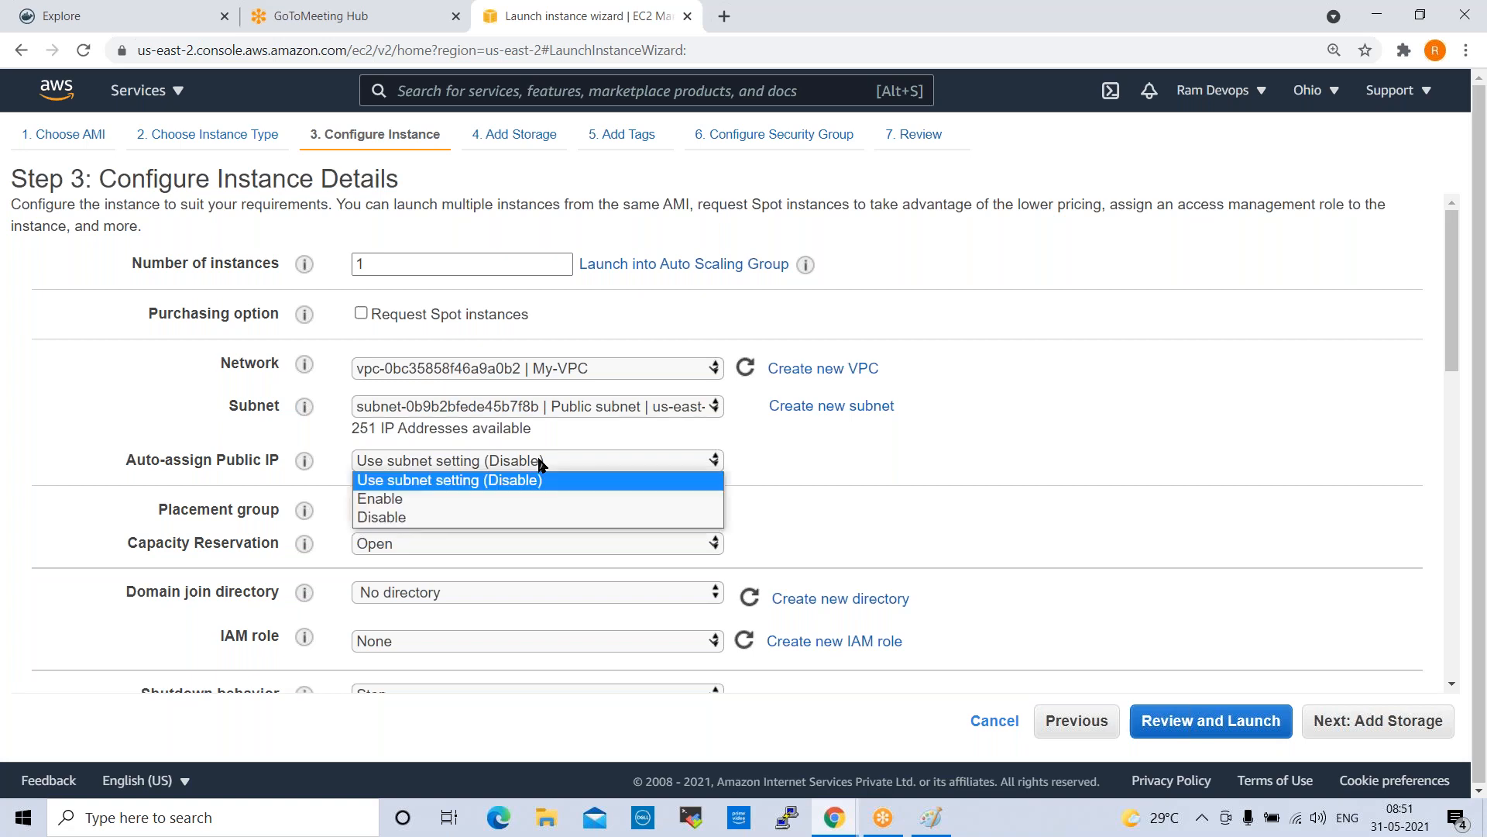
pyautogui.click(496, 498)
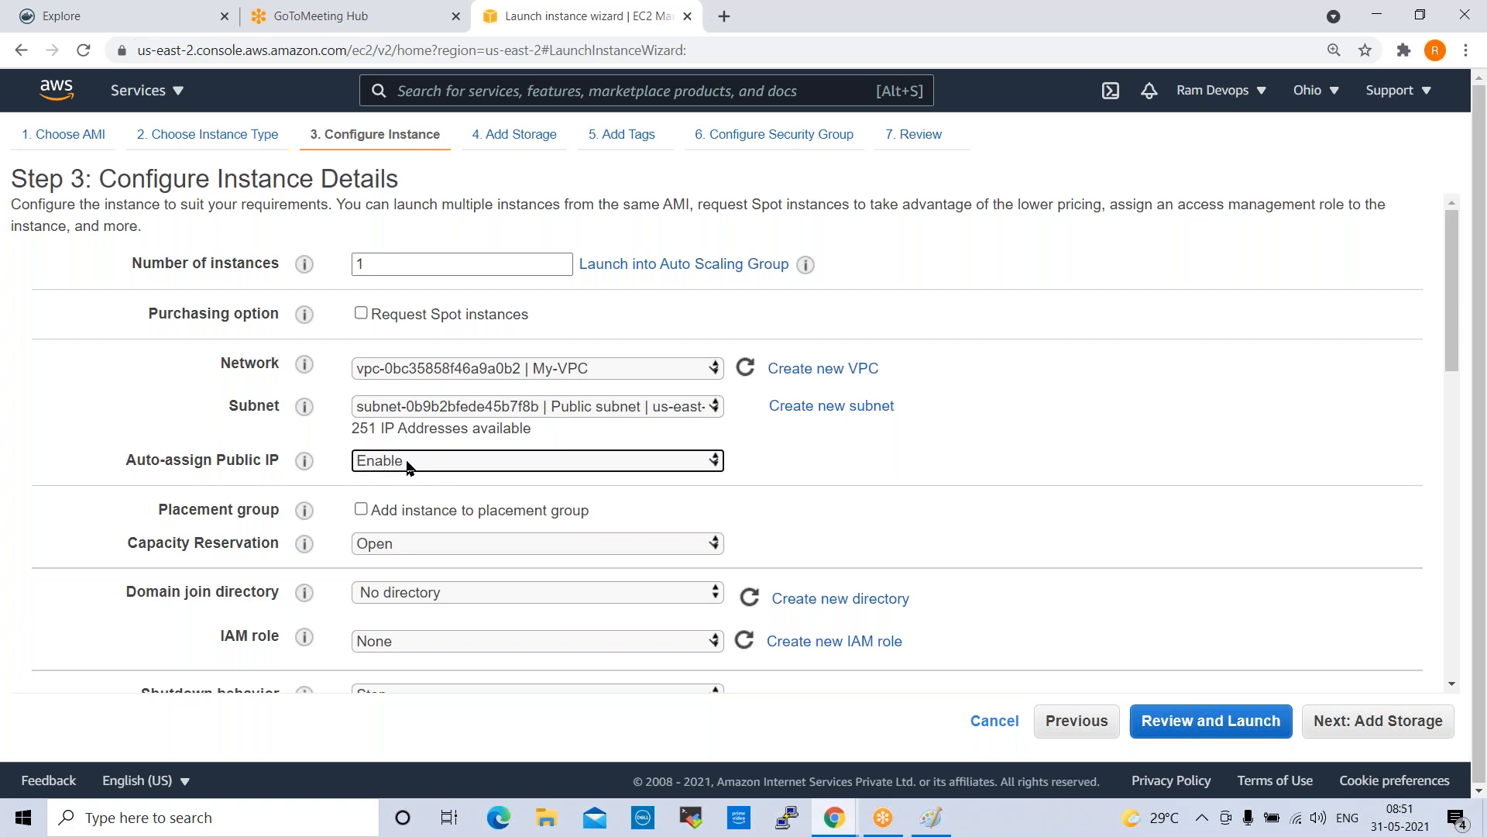
pyautogui.click(1404, 731)
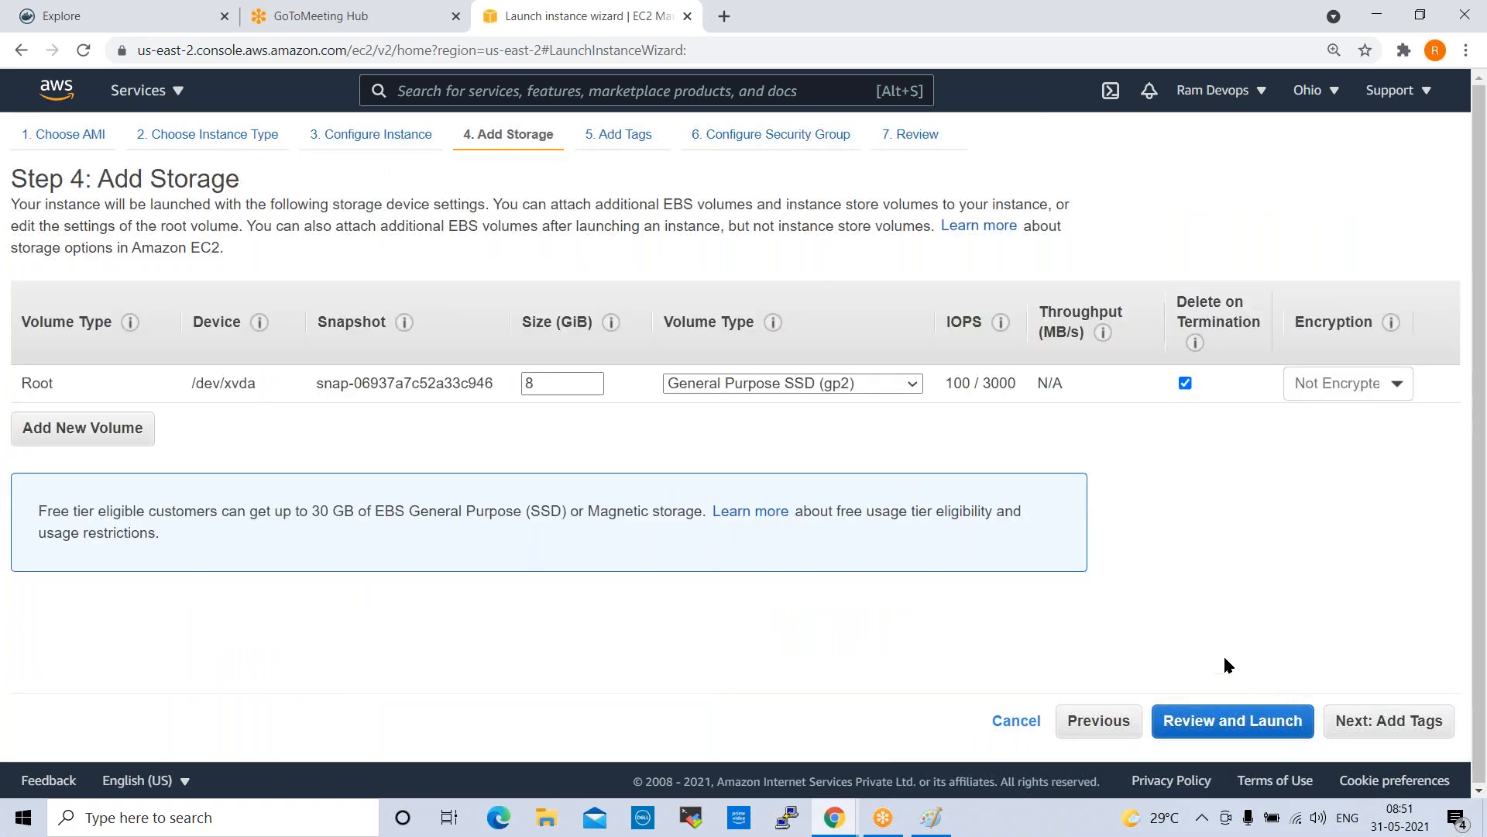
# Step: Add a tag with key Name and value Web-Server
pyautogui.click(1391, 719)
pyautogui.click(52, 487)
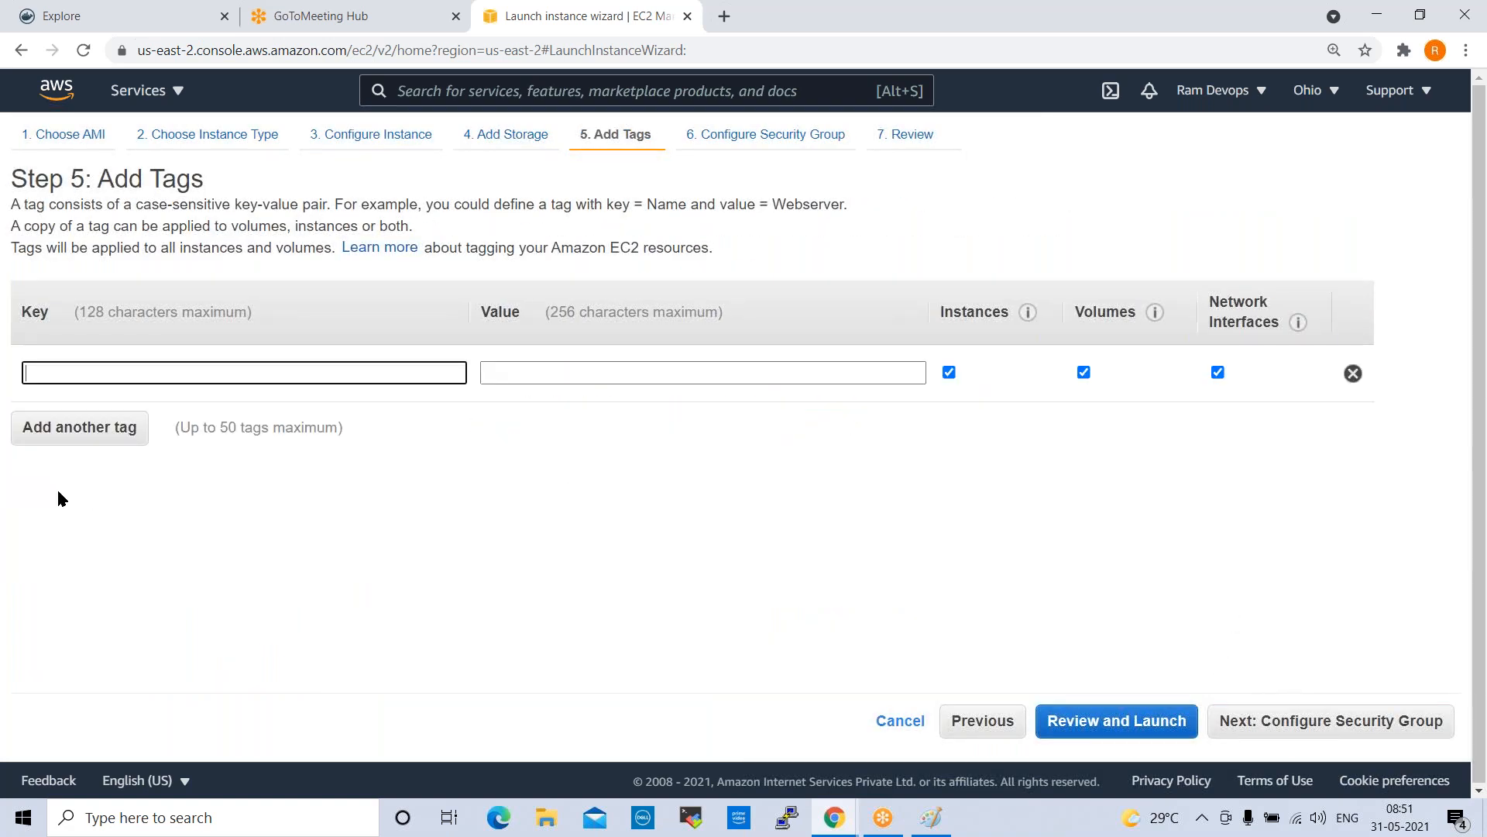
pyautogui.write('Name')
pyautogui.press('Tab')
pyautogui.write('Web')
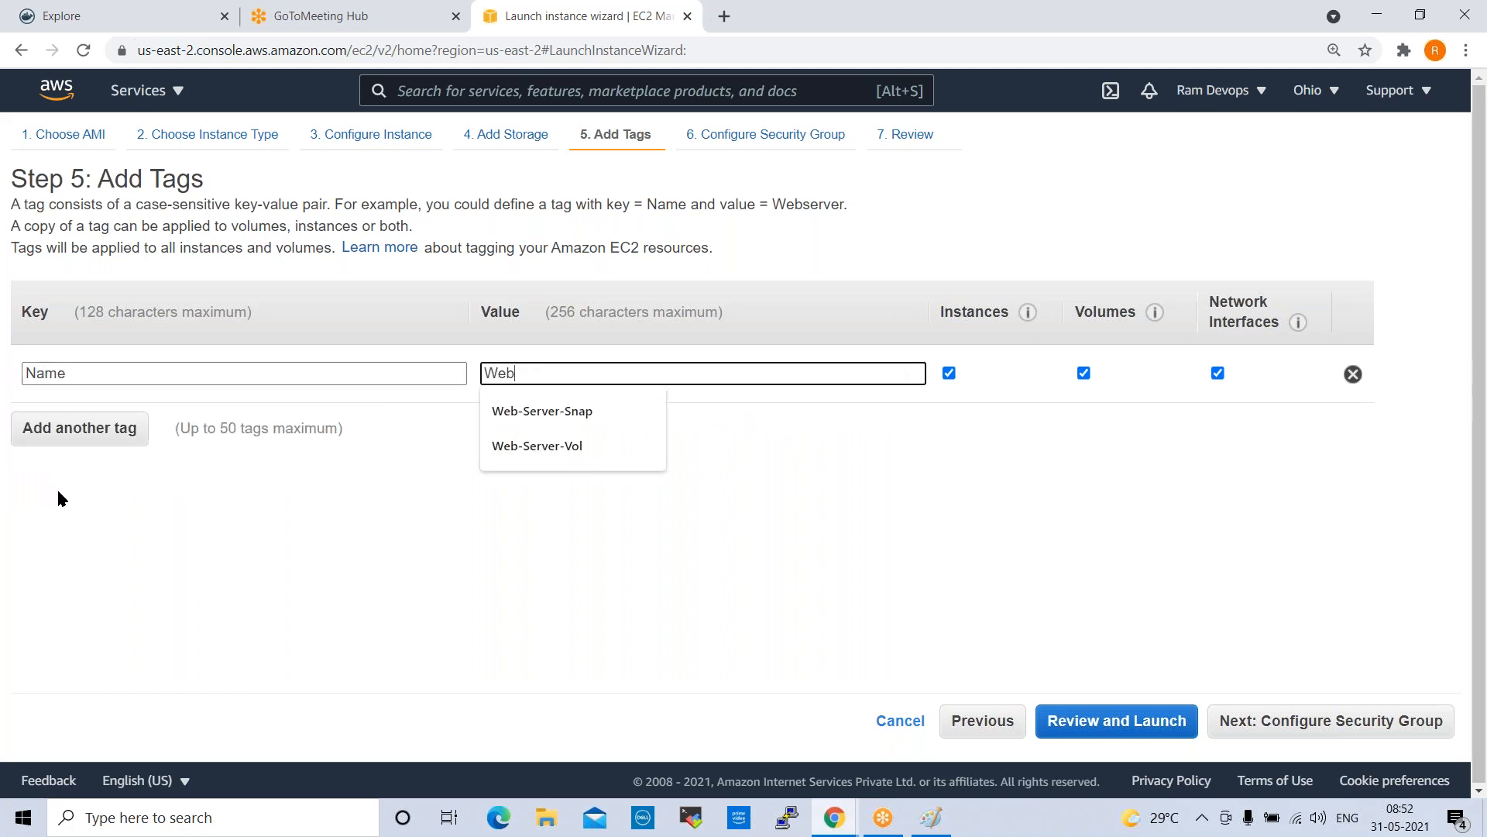
pyautogui.write('-Server')
# Step: Choose to create a new security group, launch-wizard-1, allowing SSH
pyautogui.click(1318, 721)
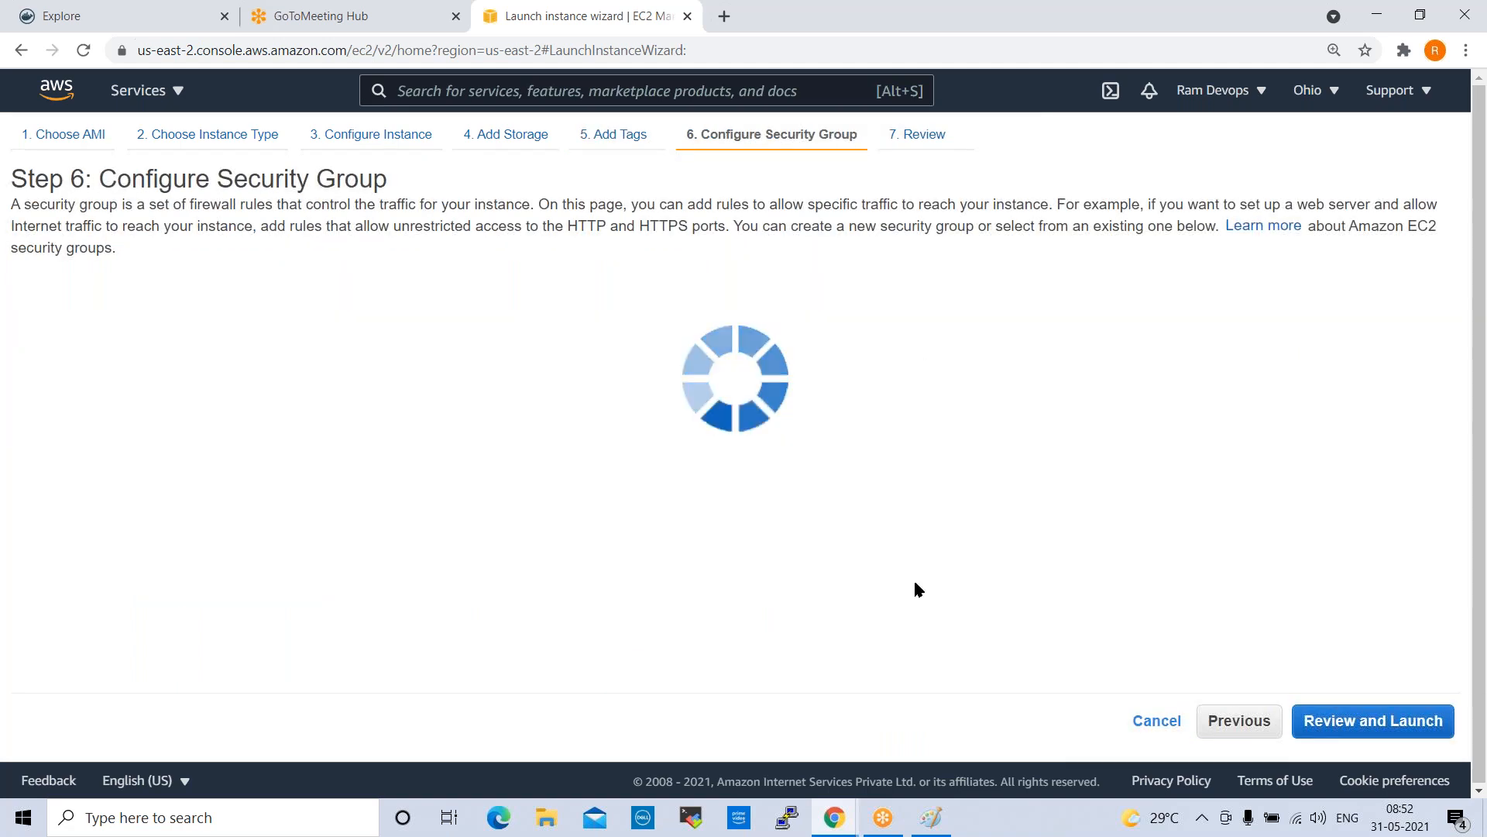
pyautogui.click(341, 308)
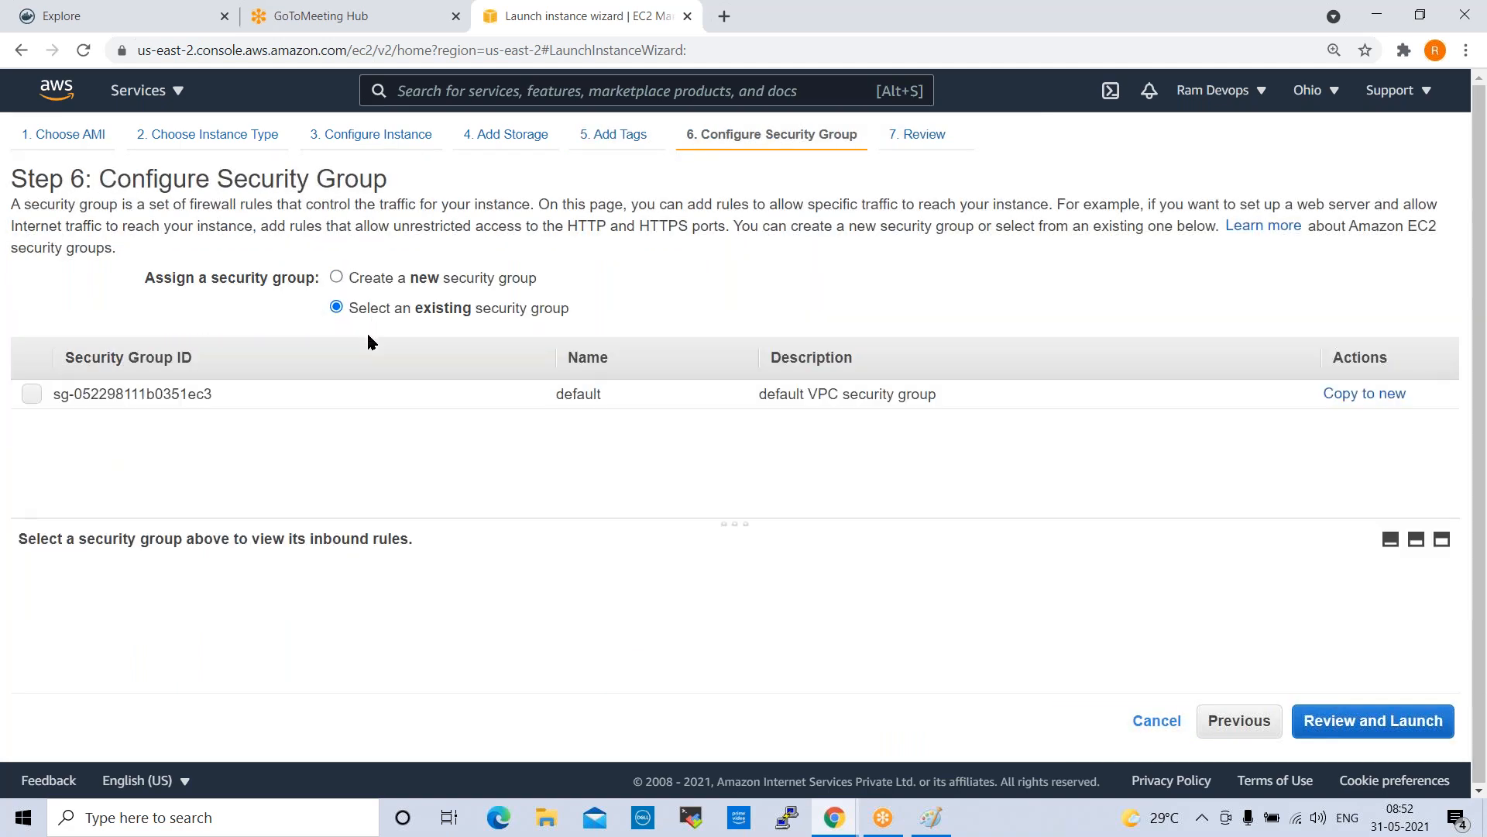
pyautogui.click(337, 278)
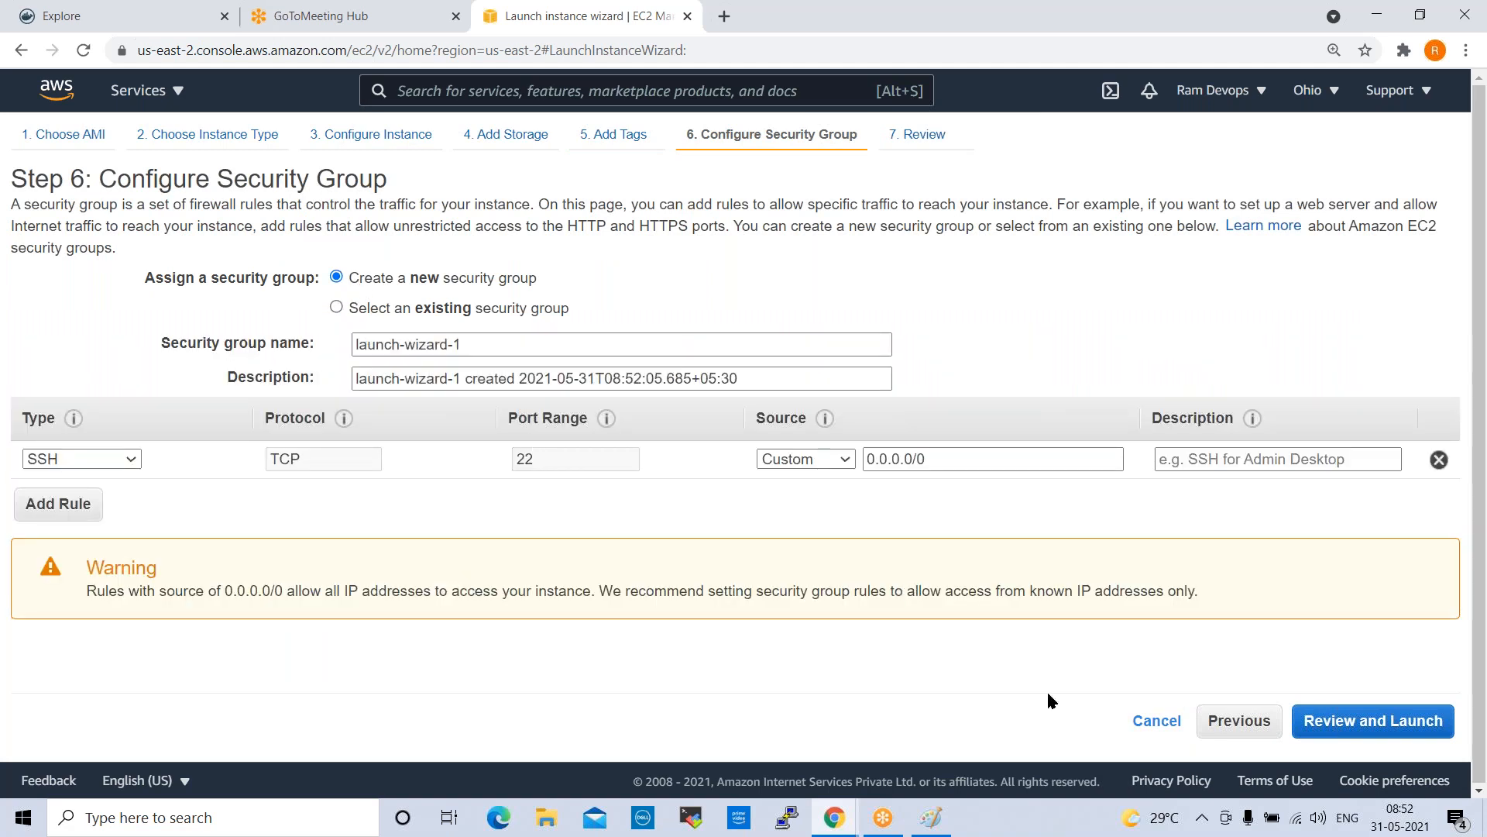
# Step: Launch the Web-Server instance with key pair Test1 and open its Pending entry in Instances
pyautogui.click(1384, 726)
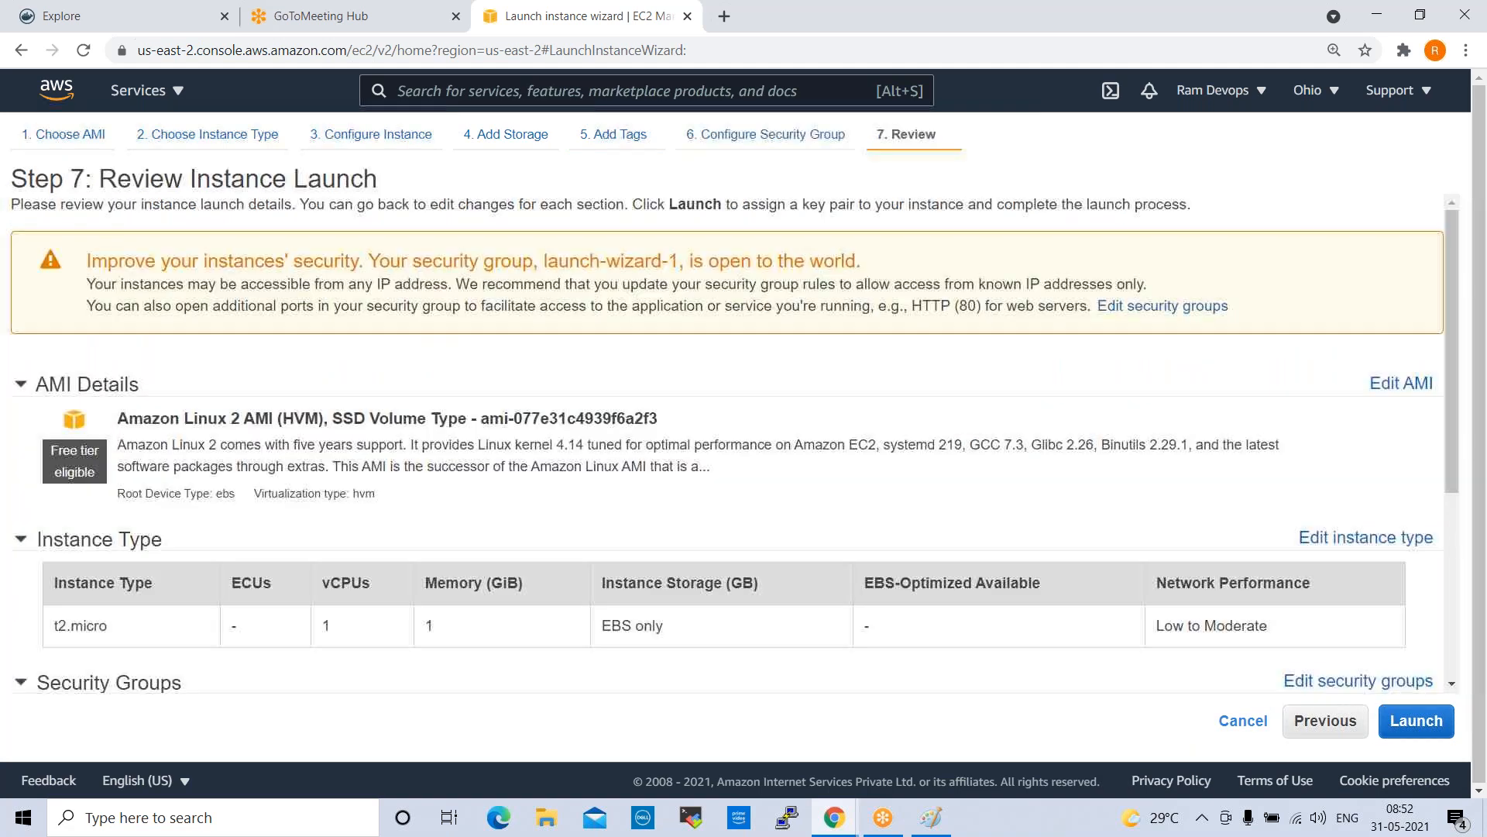
pyautogui.click(1406, 722)
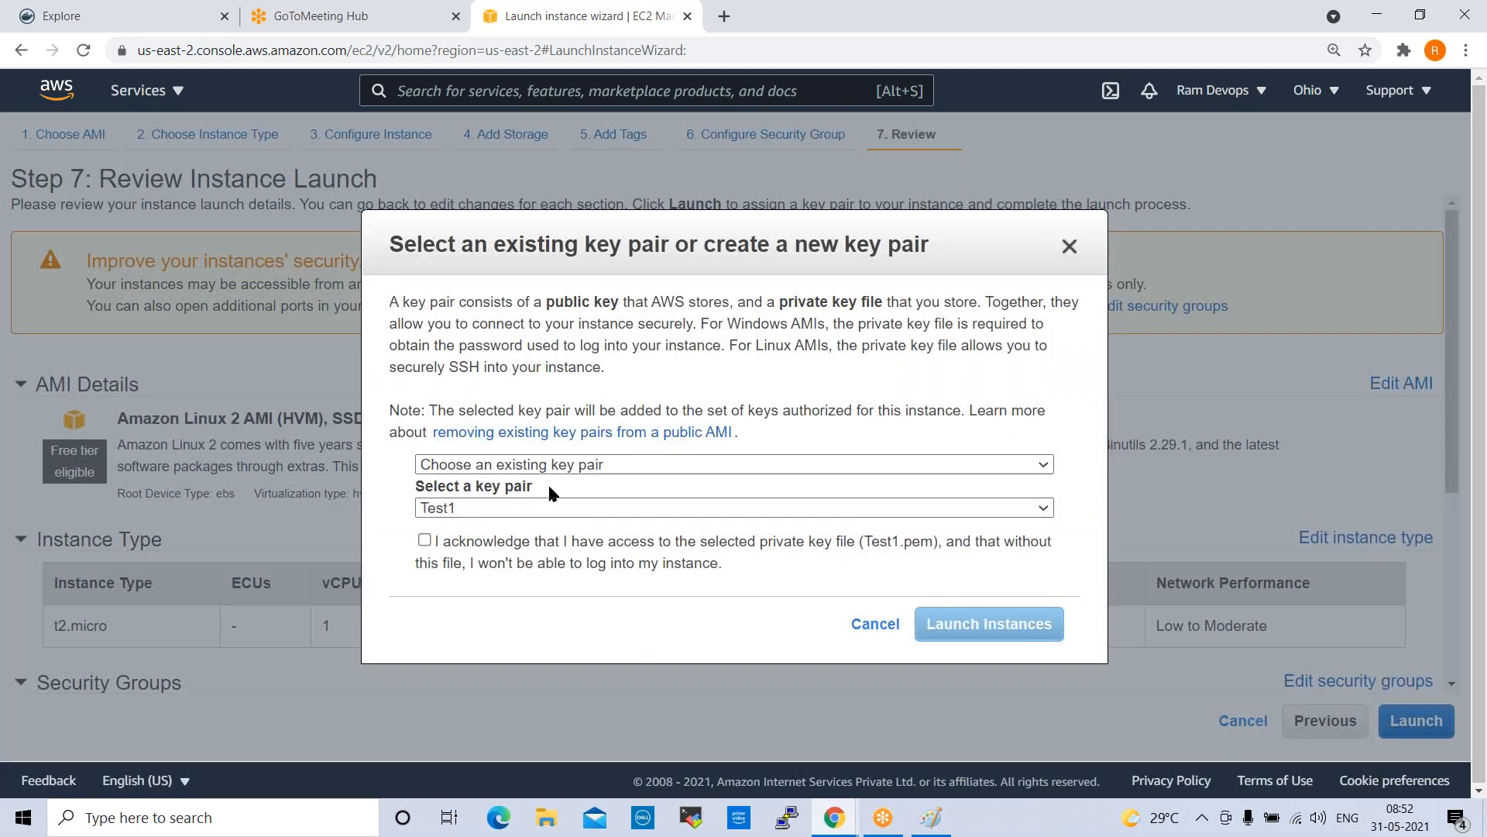
pyautogui.click(462, 543)
pyautogui.click(956, 627)
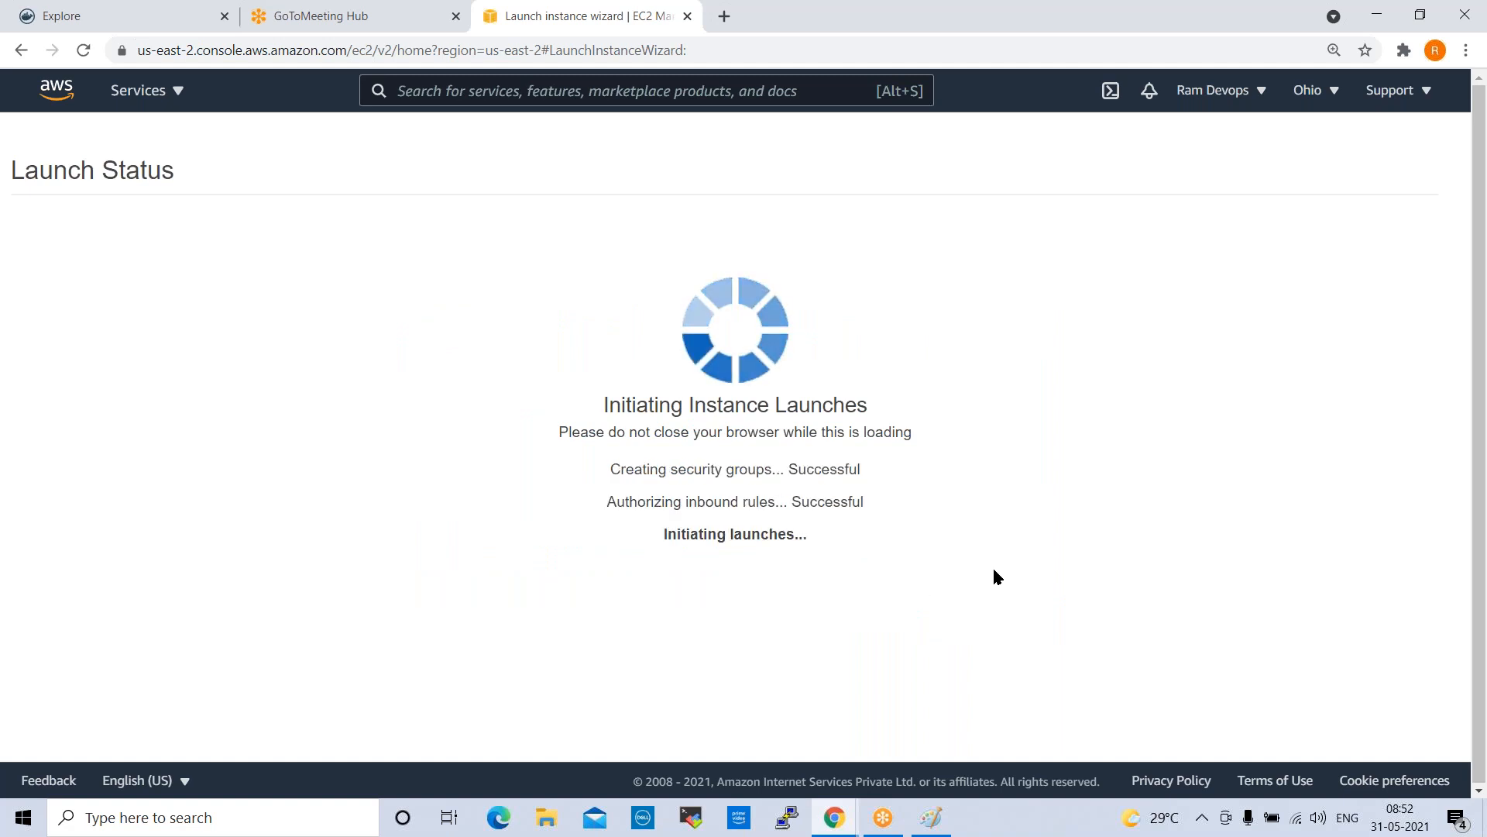
pyautogui.click(468, 287)
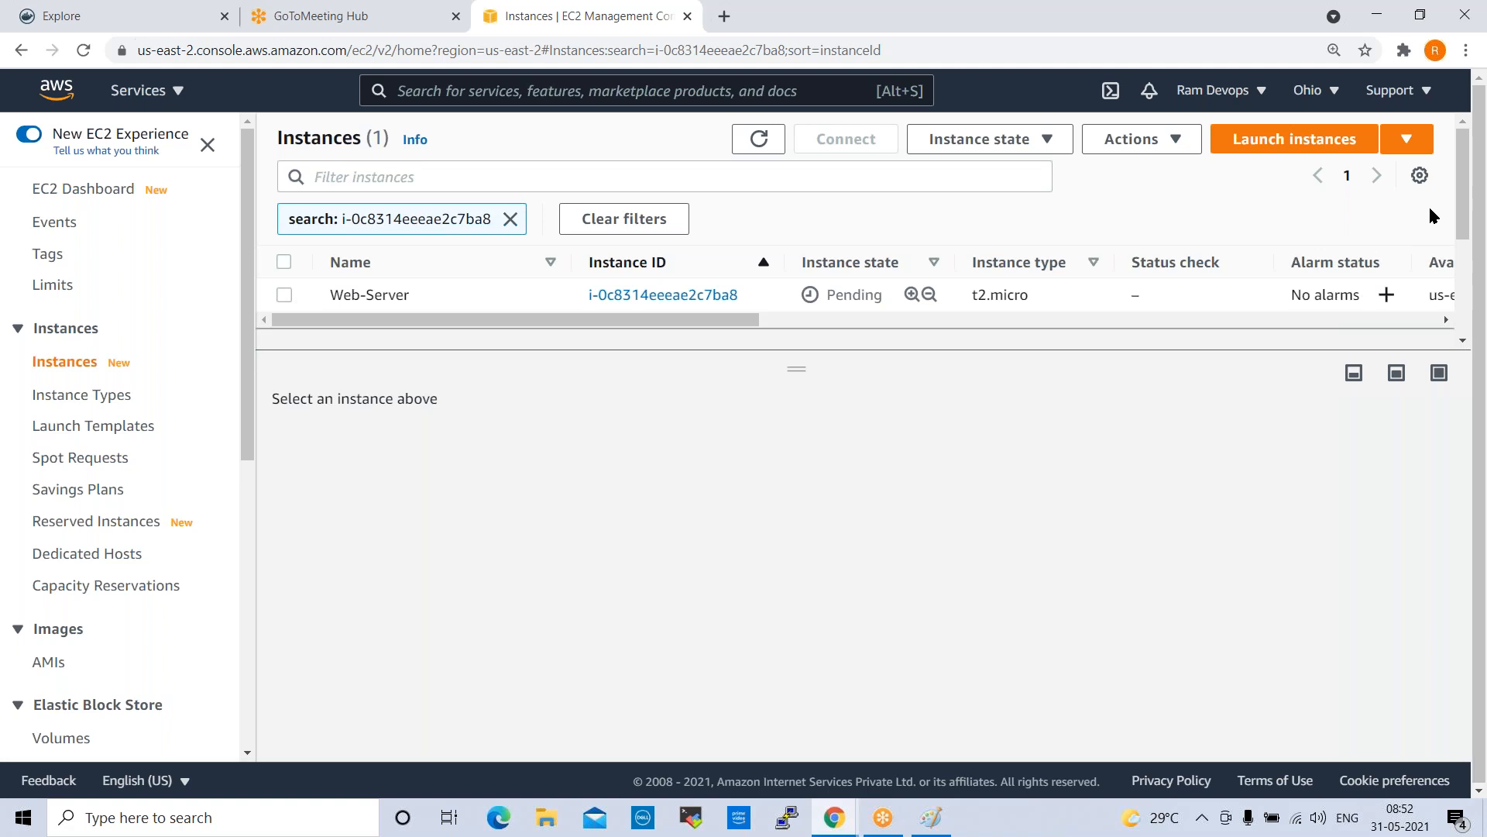
# Step: Select the Web-Server instance and review its networking details in My-VPC's public subnet
pyautogui.click(284, 295)
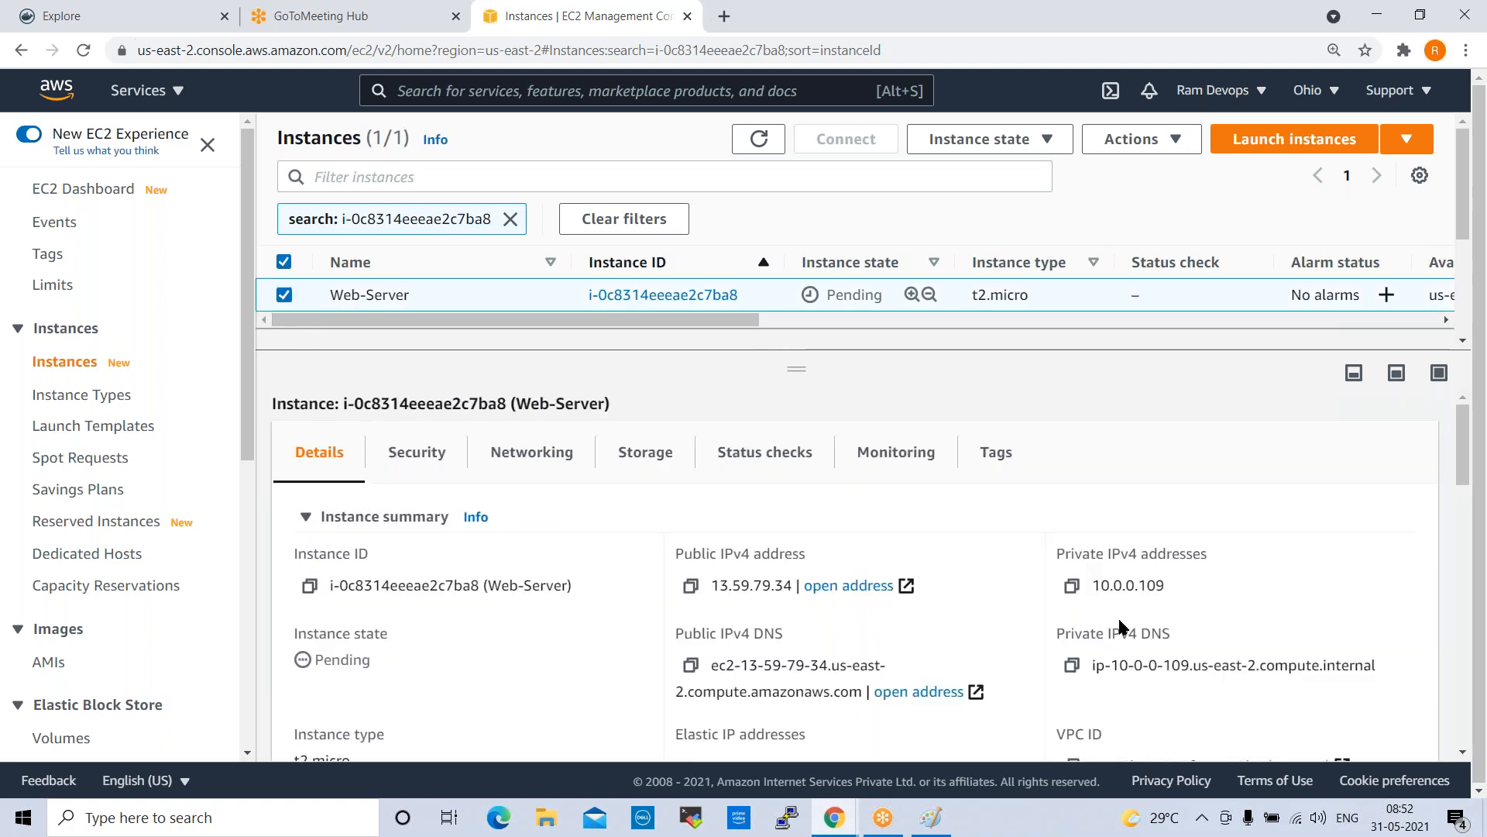
pyautogui.scroll(-2, 1197, 702)
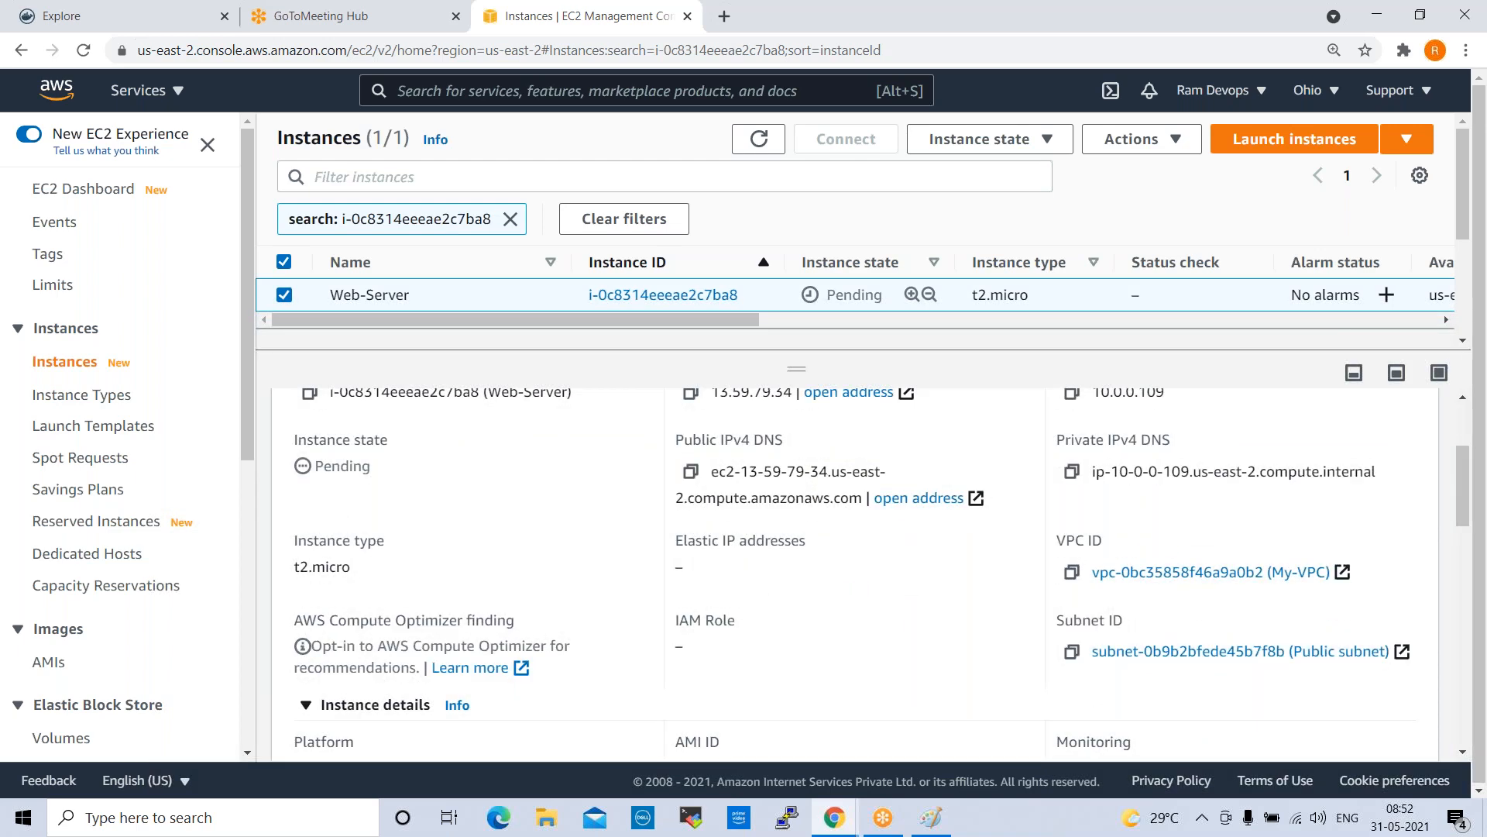
pyautogui.scroll(3, 1006, 658)
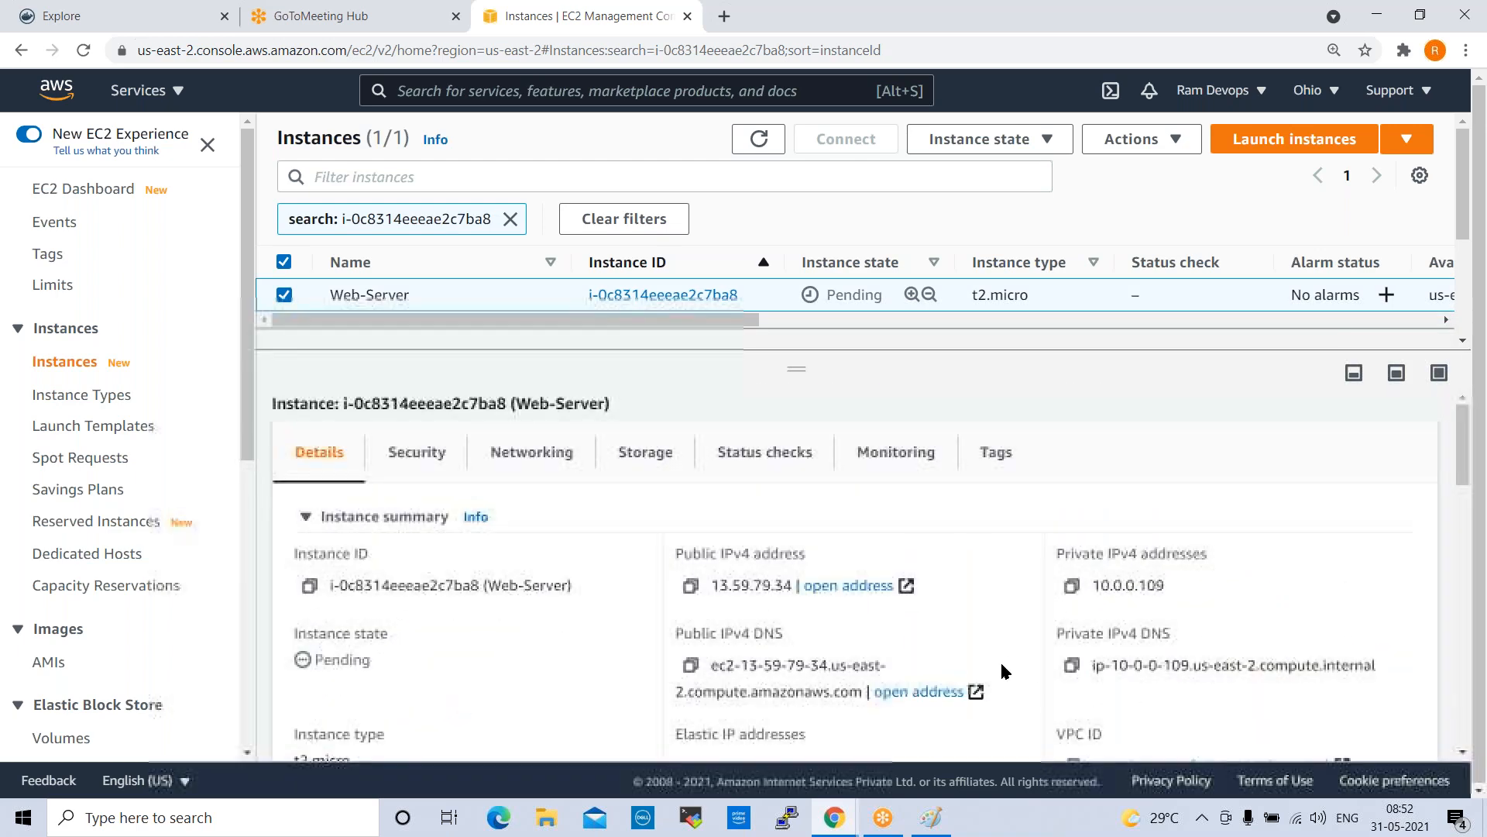
pyautogui.click(542, 457)
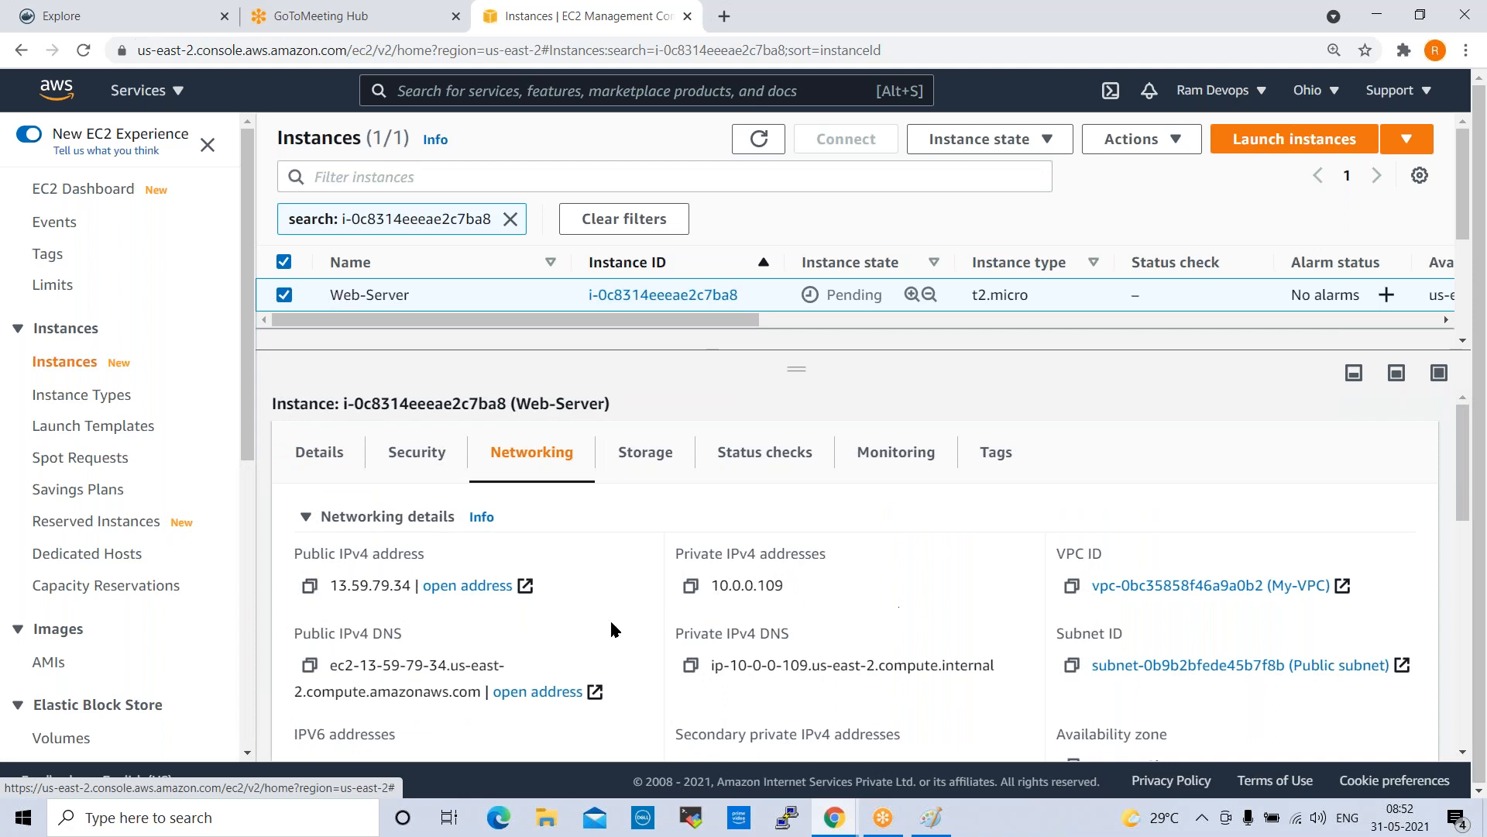
pyautogui.scroll(-1, 616, 635)
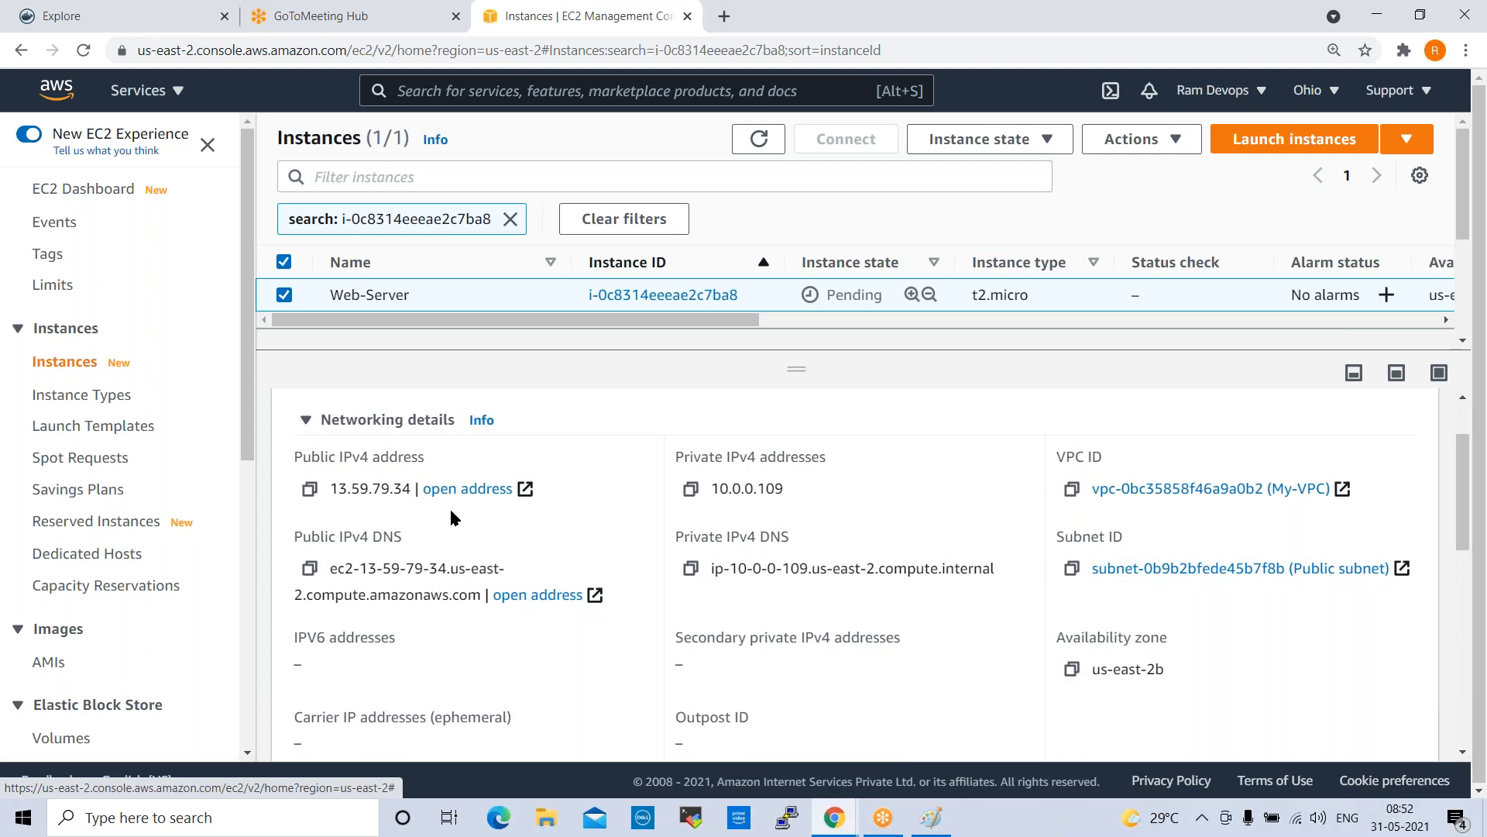
pyautogui.scroll(-2, 452, 514)
pyautogui.scroll(2, 452, 514)
pyautogui.scroll(1, 958, 529)
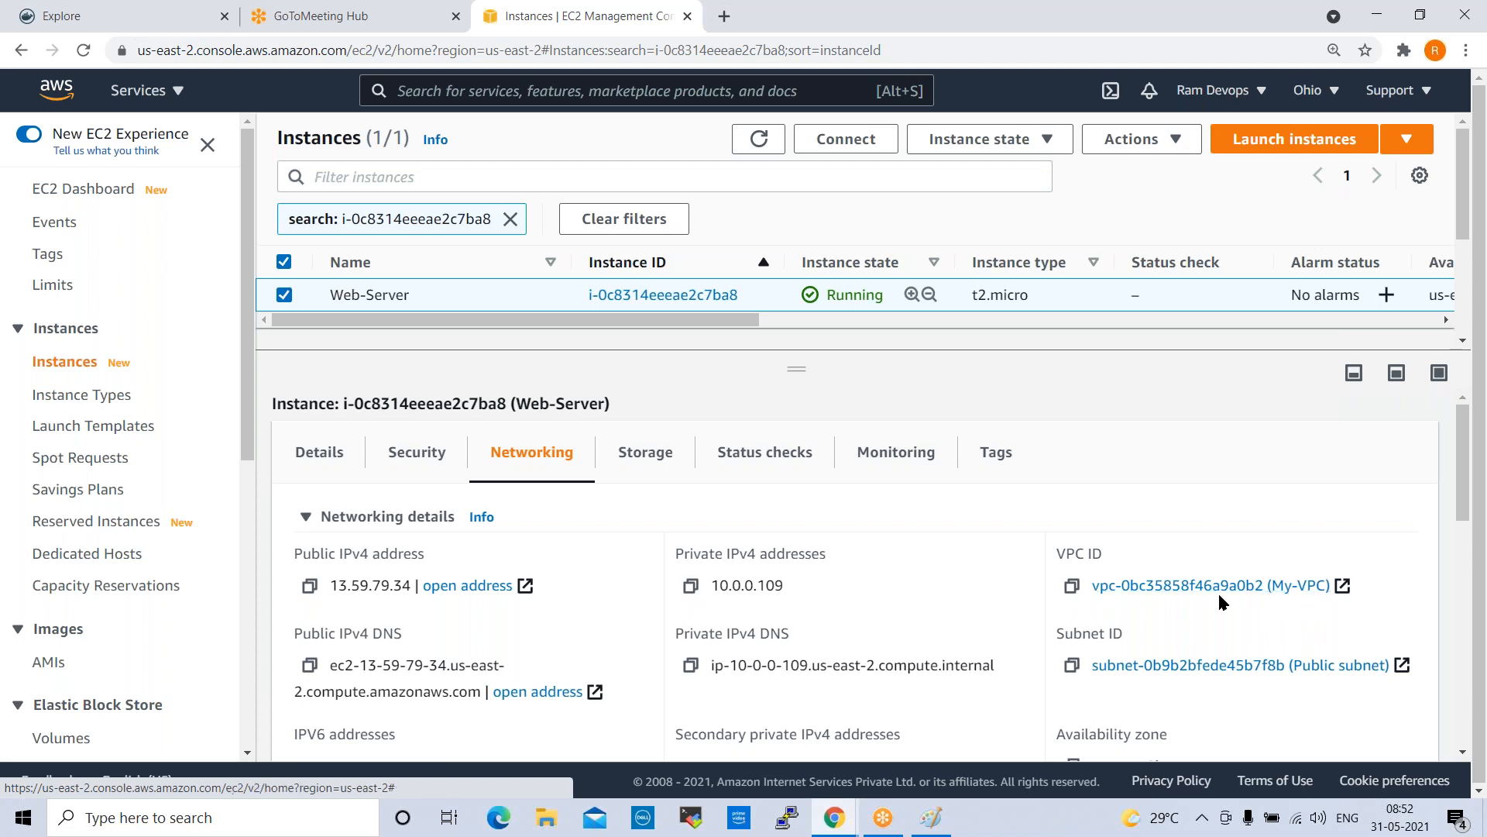
# Step: Copy Web-Server's public IPv4 address 13.59.79.34 from the Details tab
pyautogui.click(314, 449)
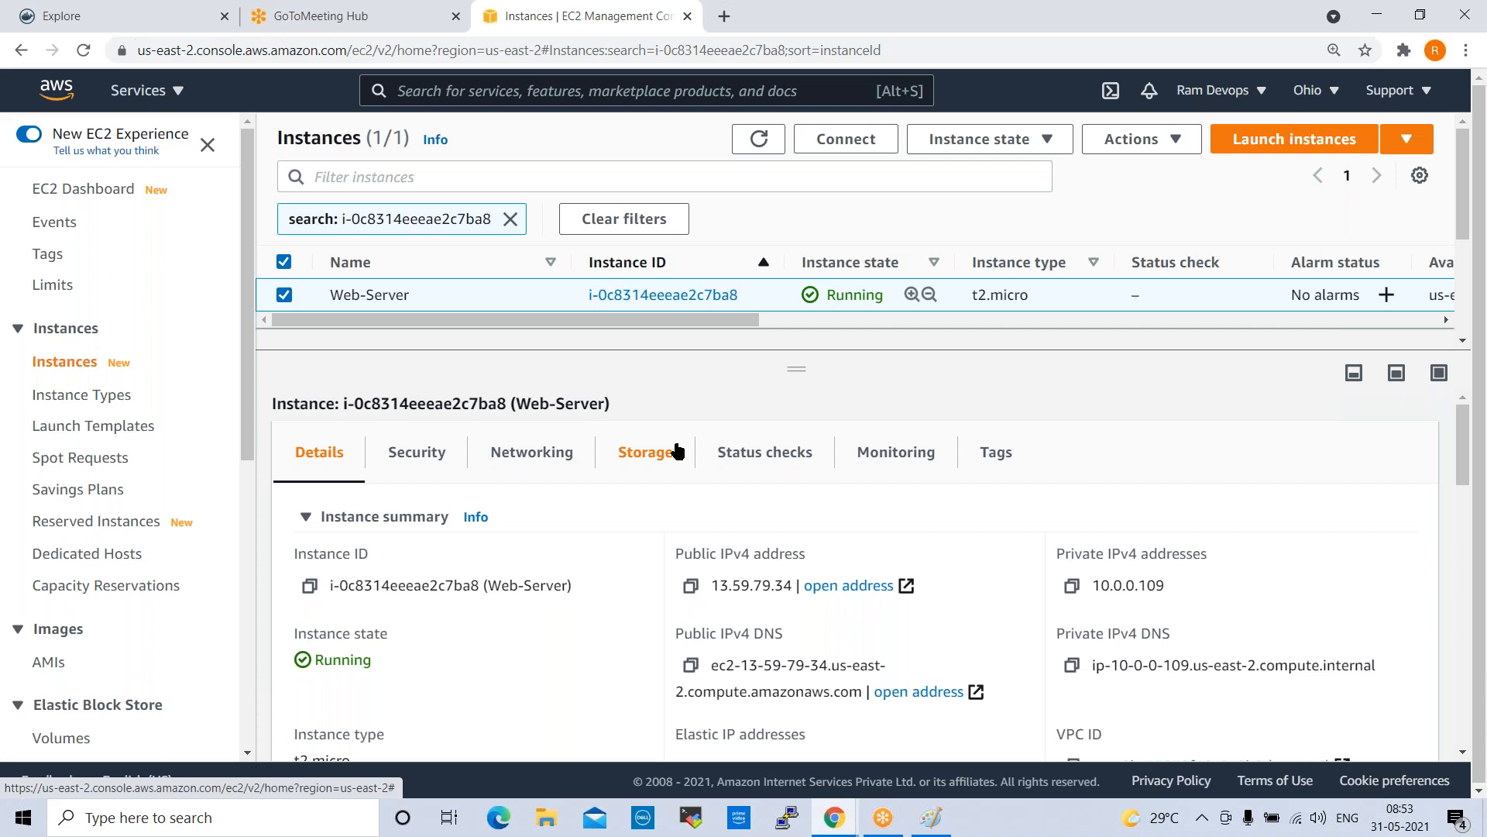
pyautogui.click(690, 587)
pyautogui.click(782, 818)
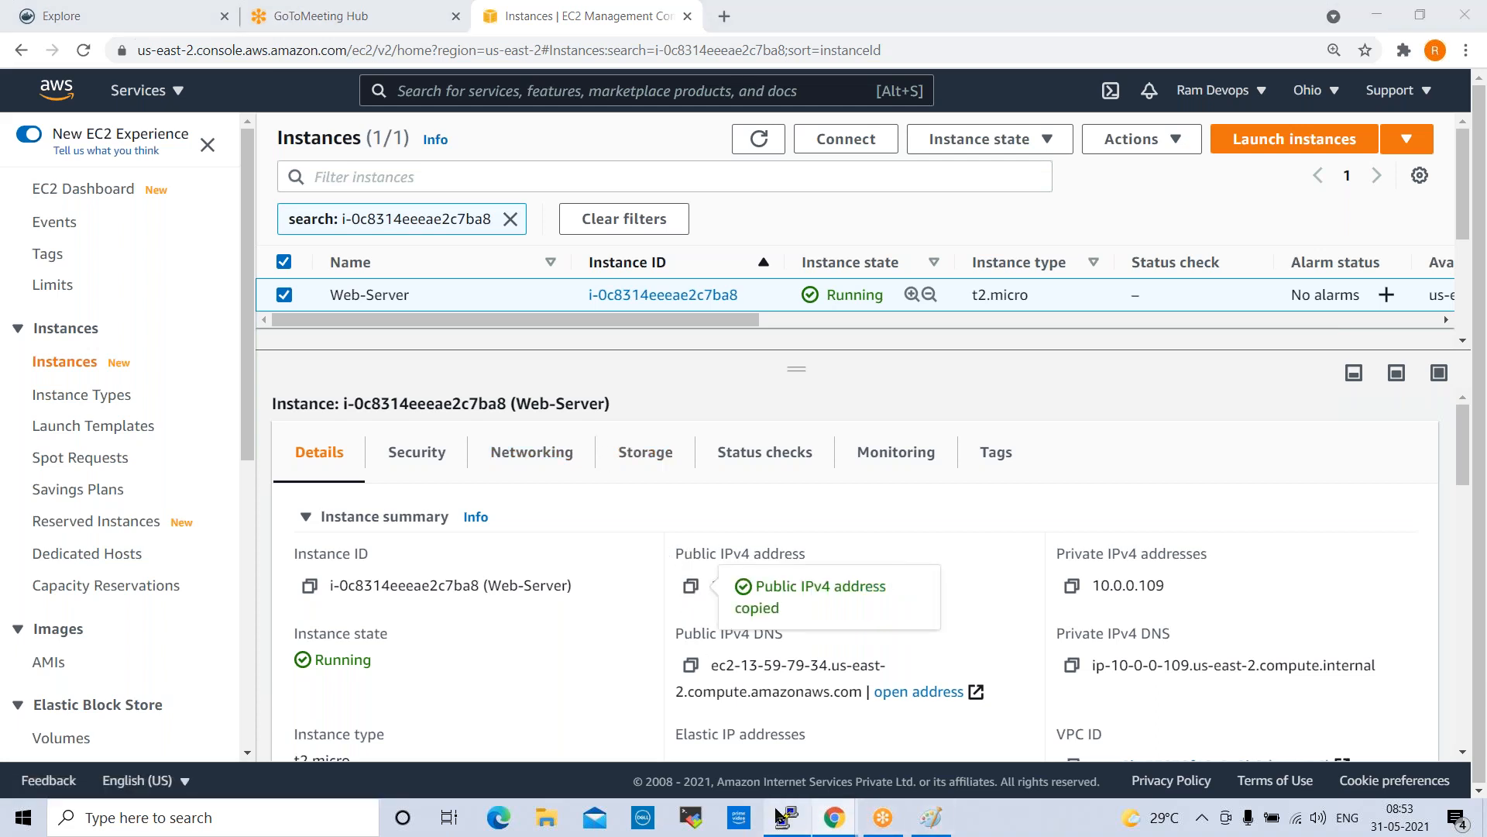
# Step: Connect PuTTY over SSH to 13.59.79.34 using the Test1.ppk private key
pyautogui.hotkey('ctrl', 'v')
pyautogui.click(536, 505)
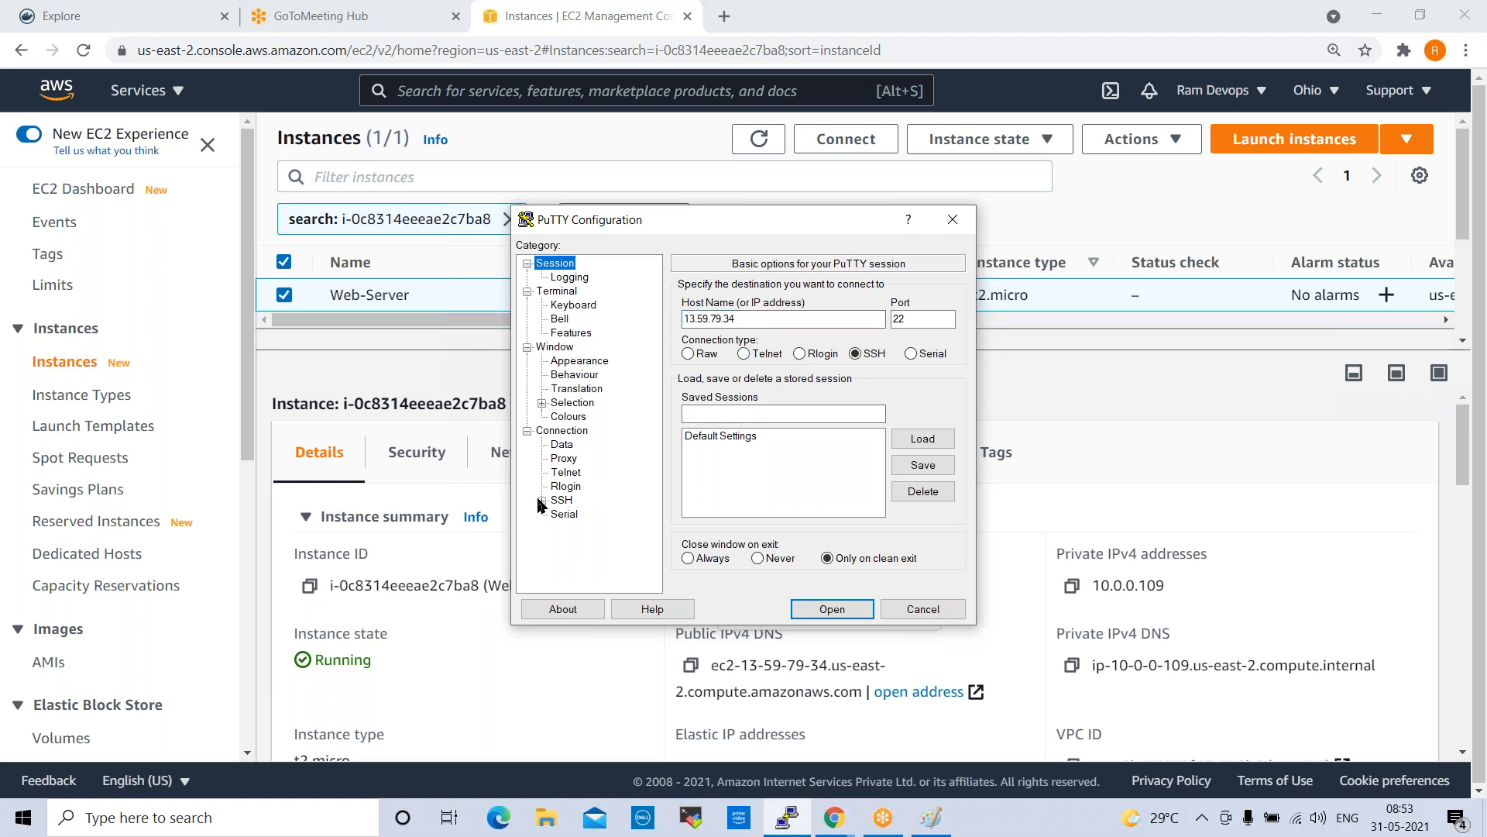
pyautogui.click(542, 501)
pyautogui.click(575, 513)
pyautogui.click(895, 485)
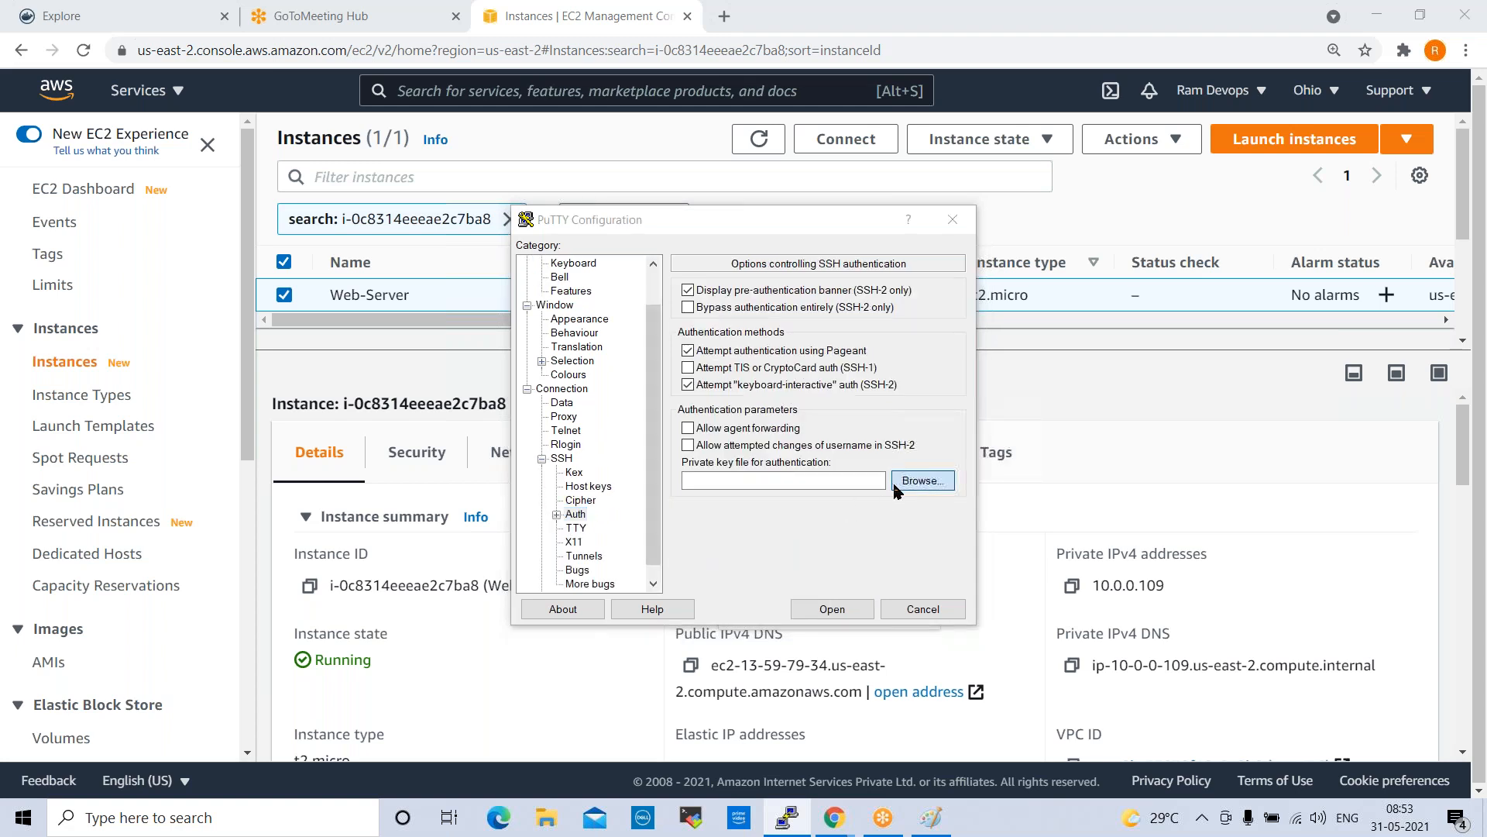
pyautogui.click(725, 377)
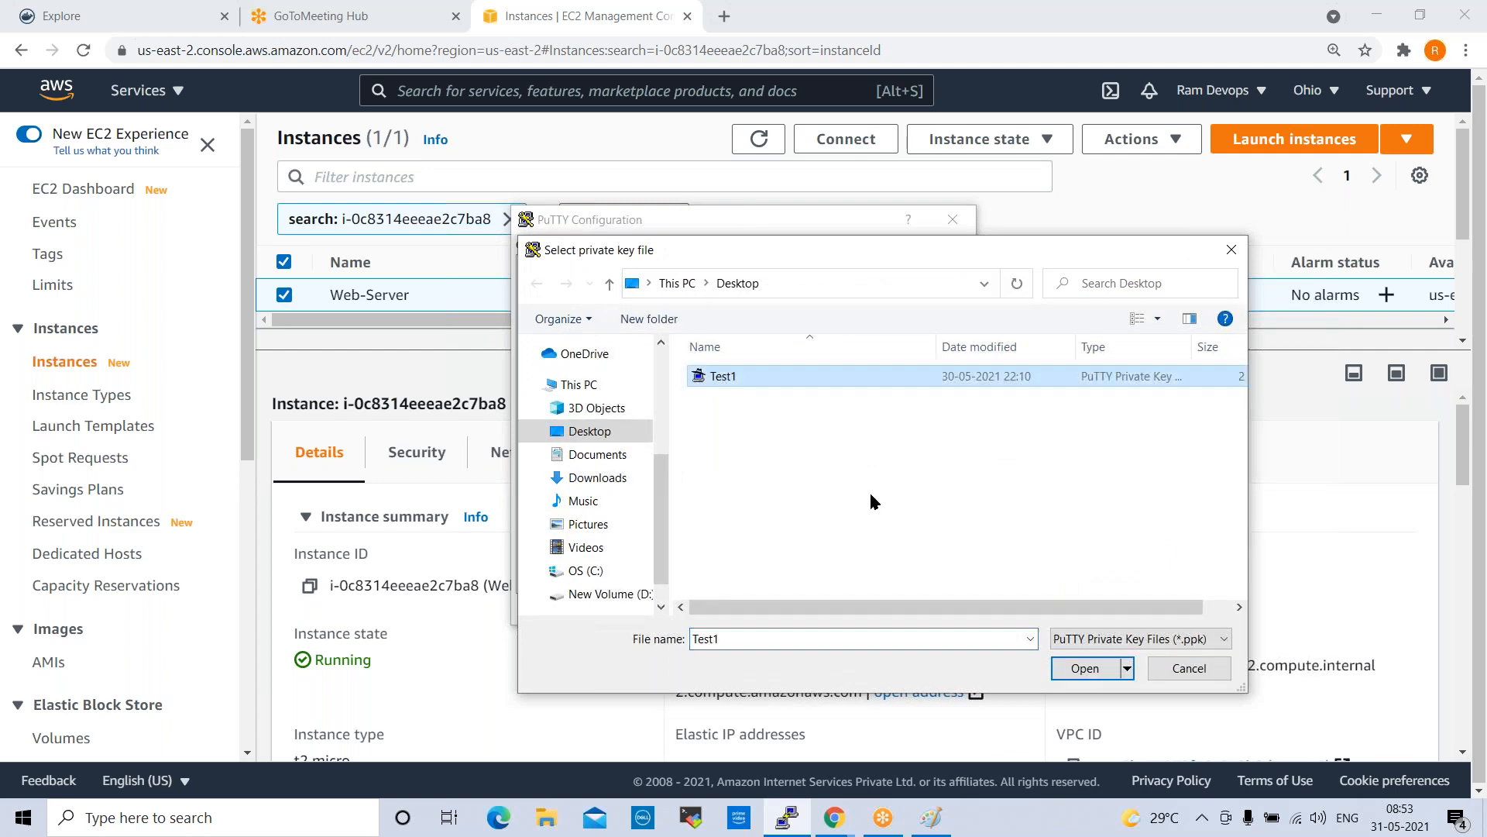
pyautogui.click(1085, 666)
pyautogui.click(834, 607)
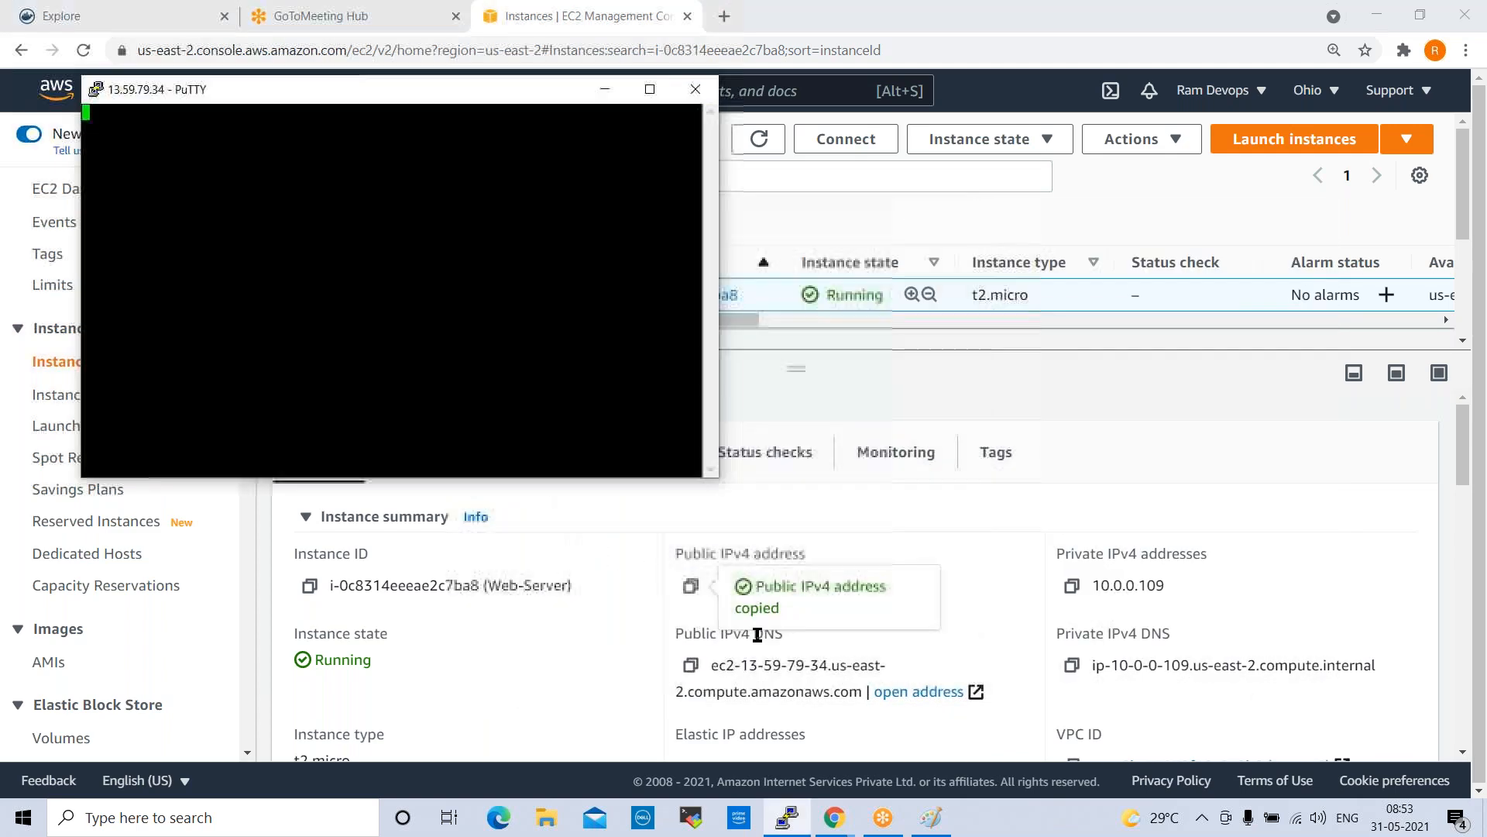
# Step: Accept the server's host key and log in as ec2-user
pyautogui.click(649, 553)
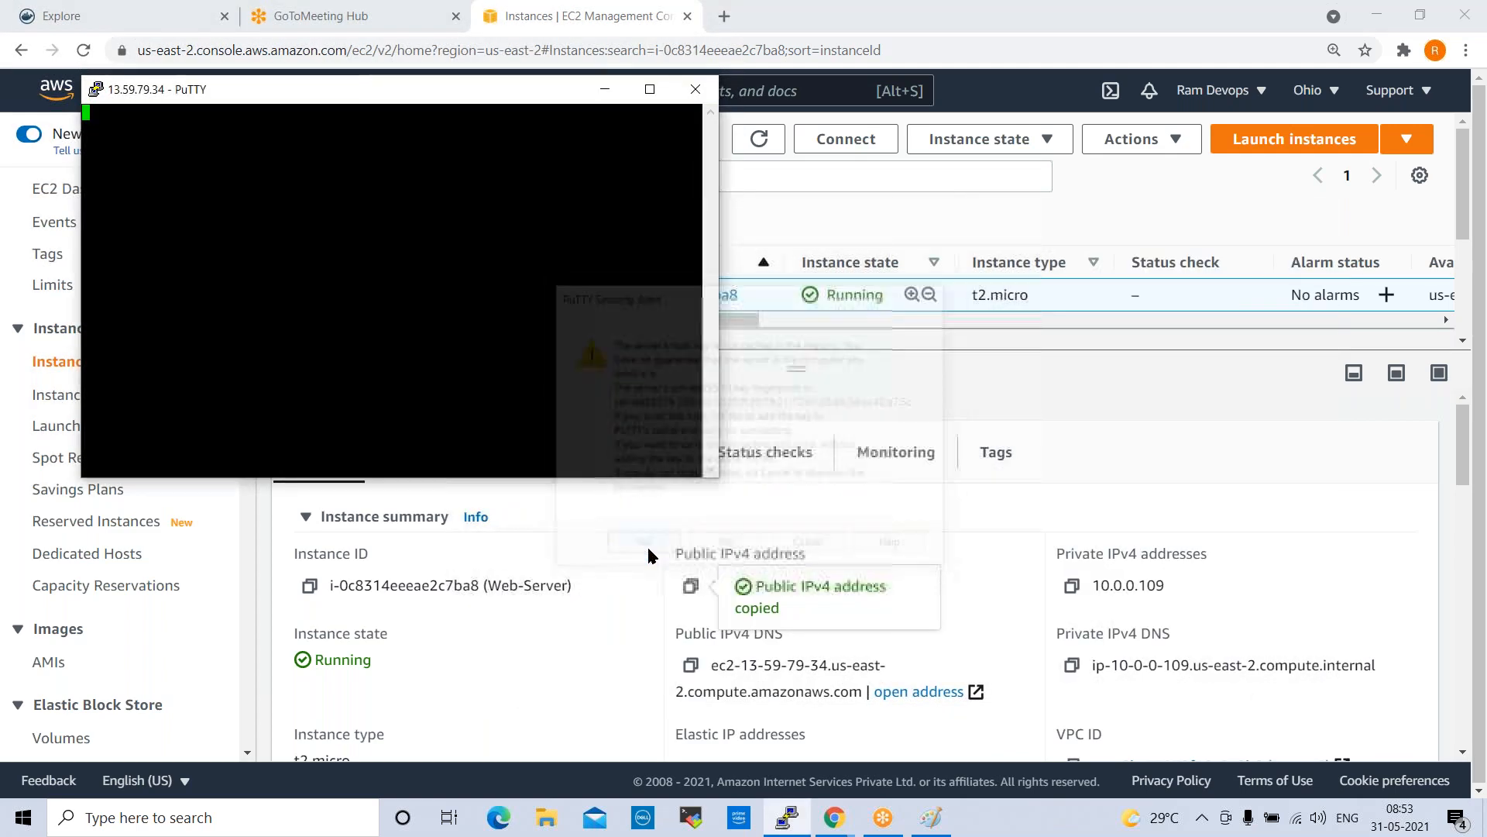
pyautogui.write('ec2')
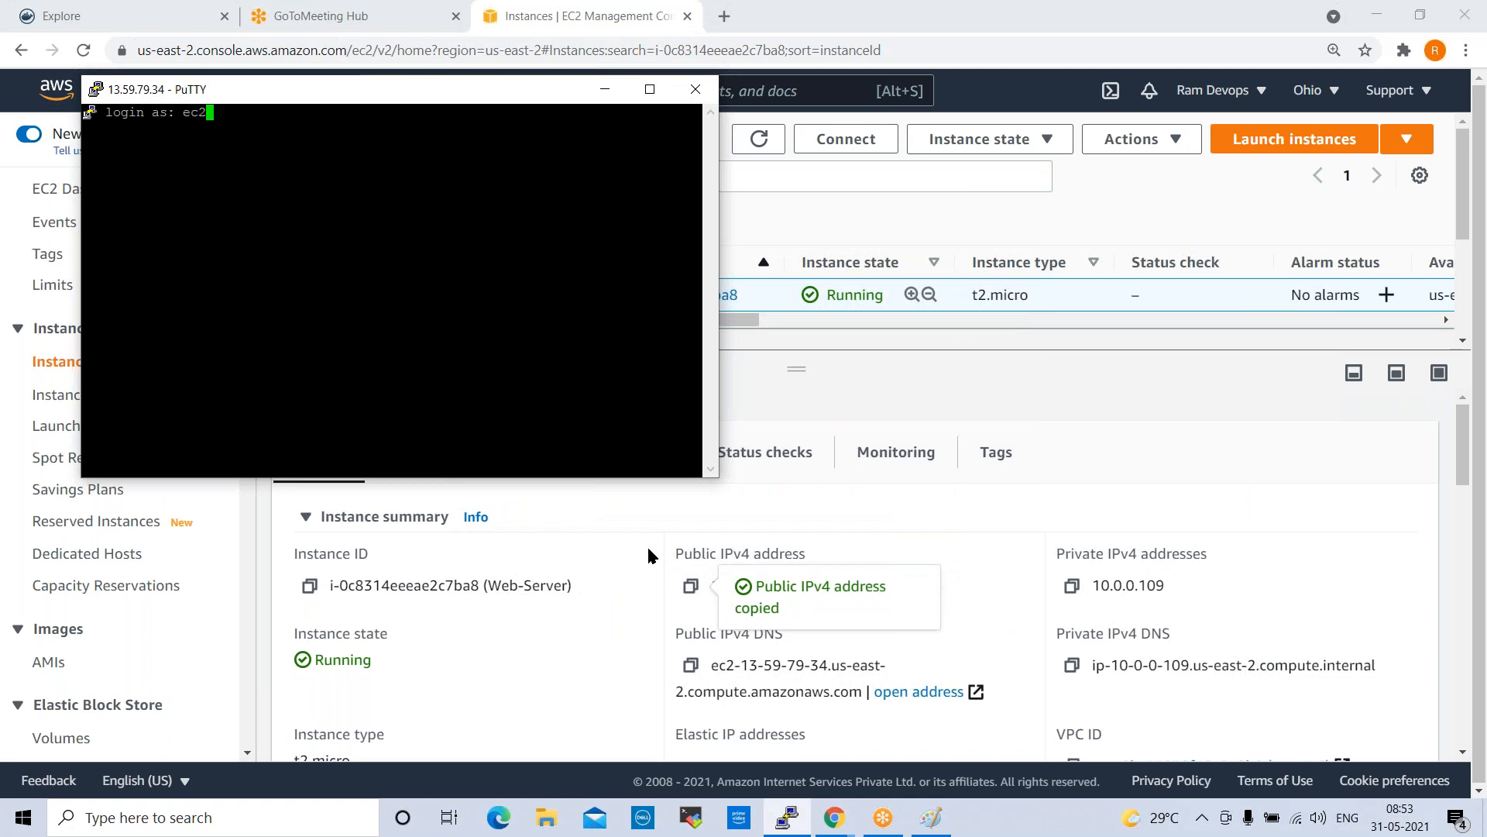
pyautogui.write('-user')
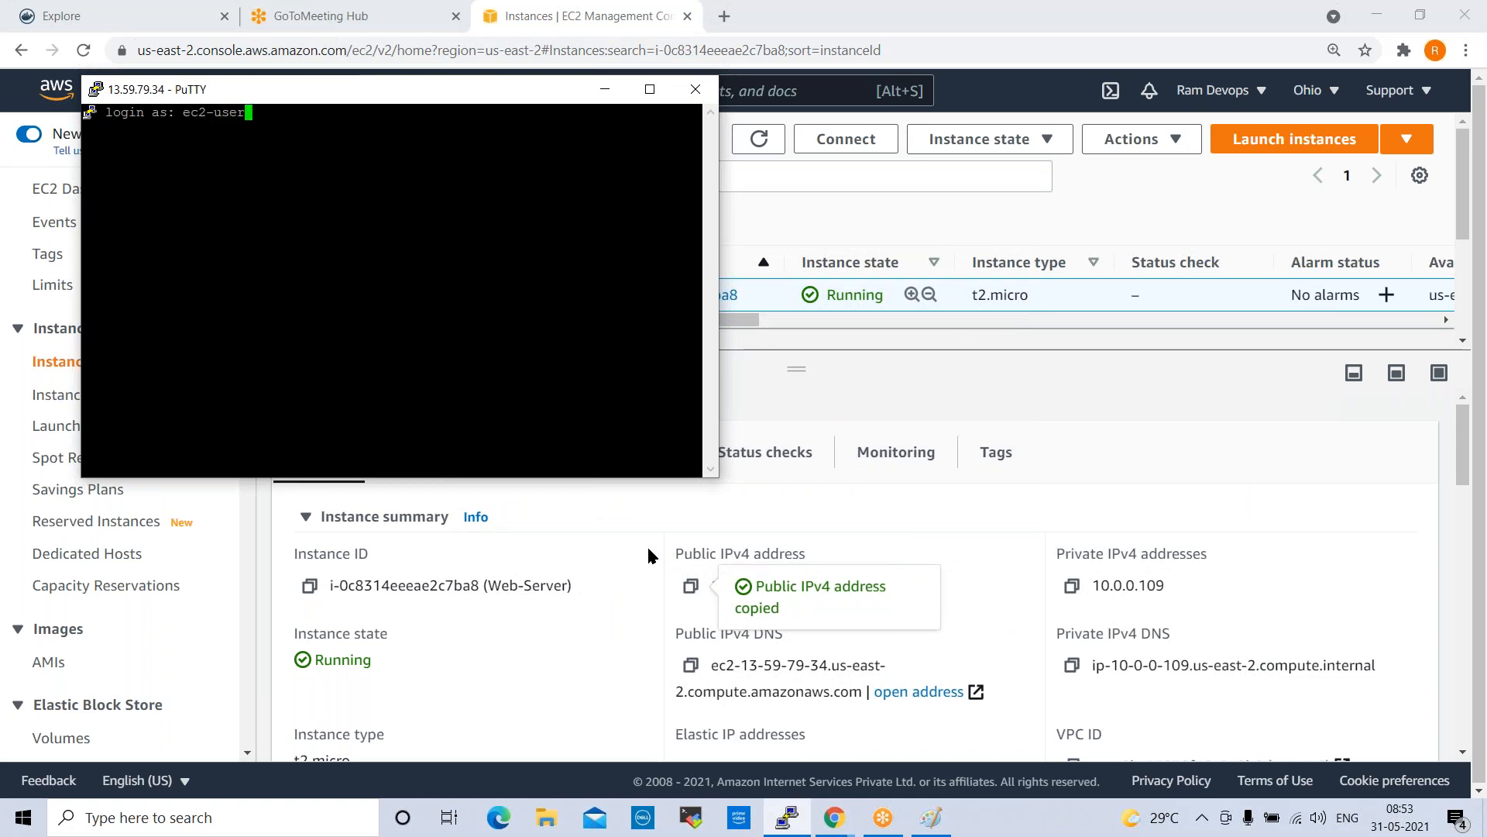
pyautogui.press('Return')
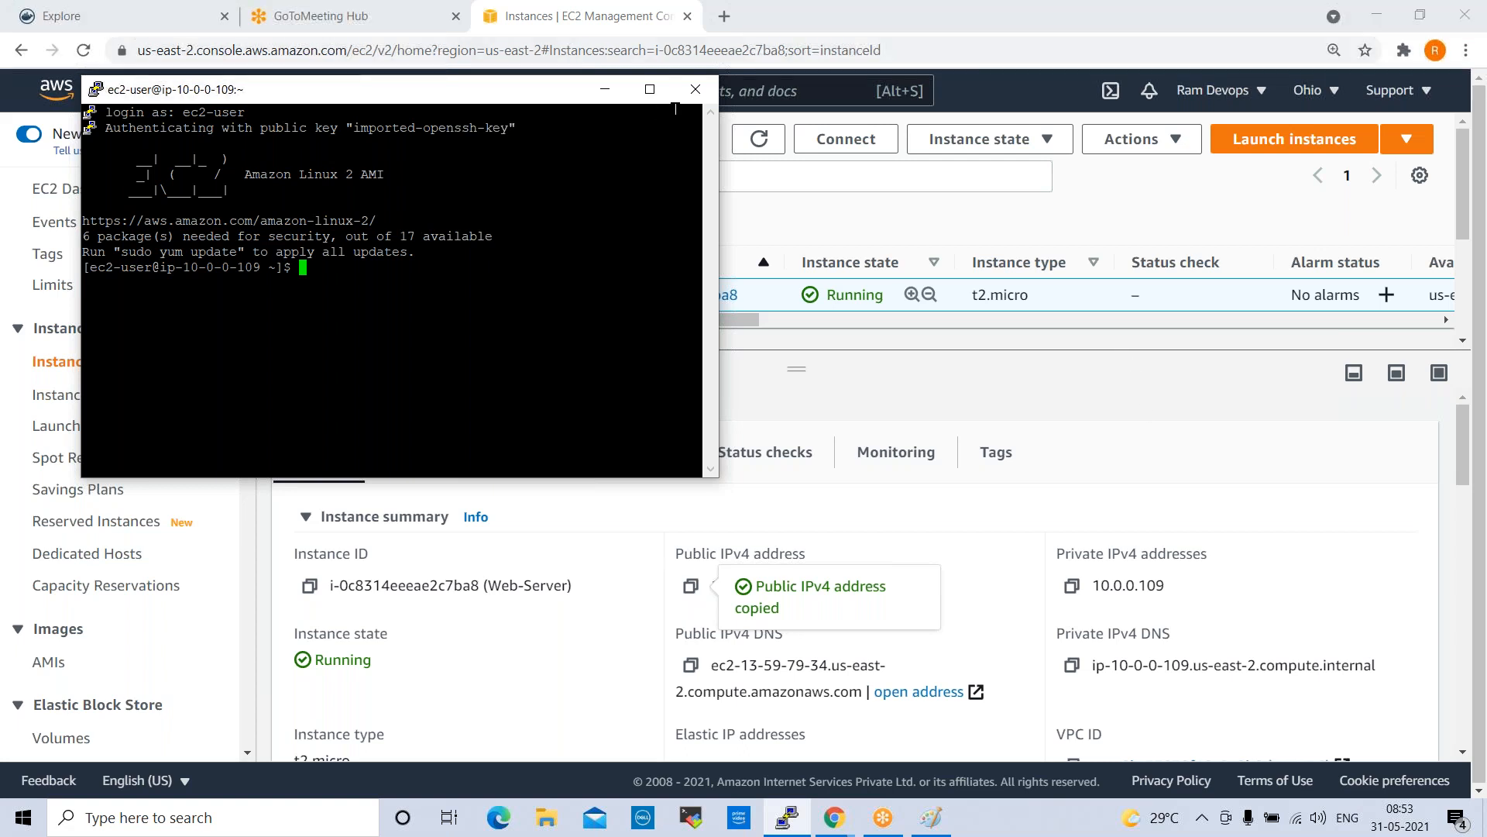
# Step: Start closing the PuTTY session, cancel once, then request closing again
pyautogui.click(695, 90)
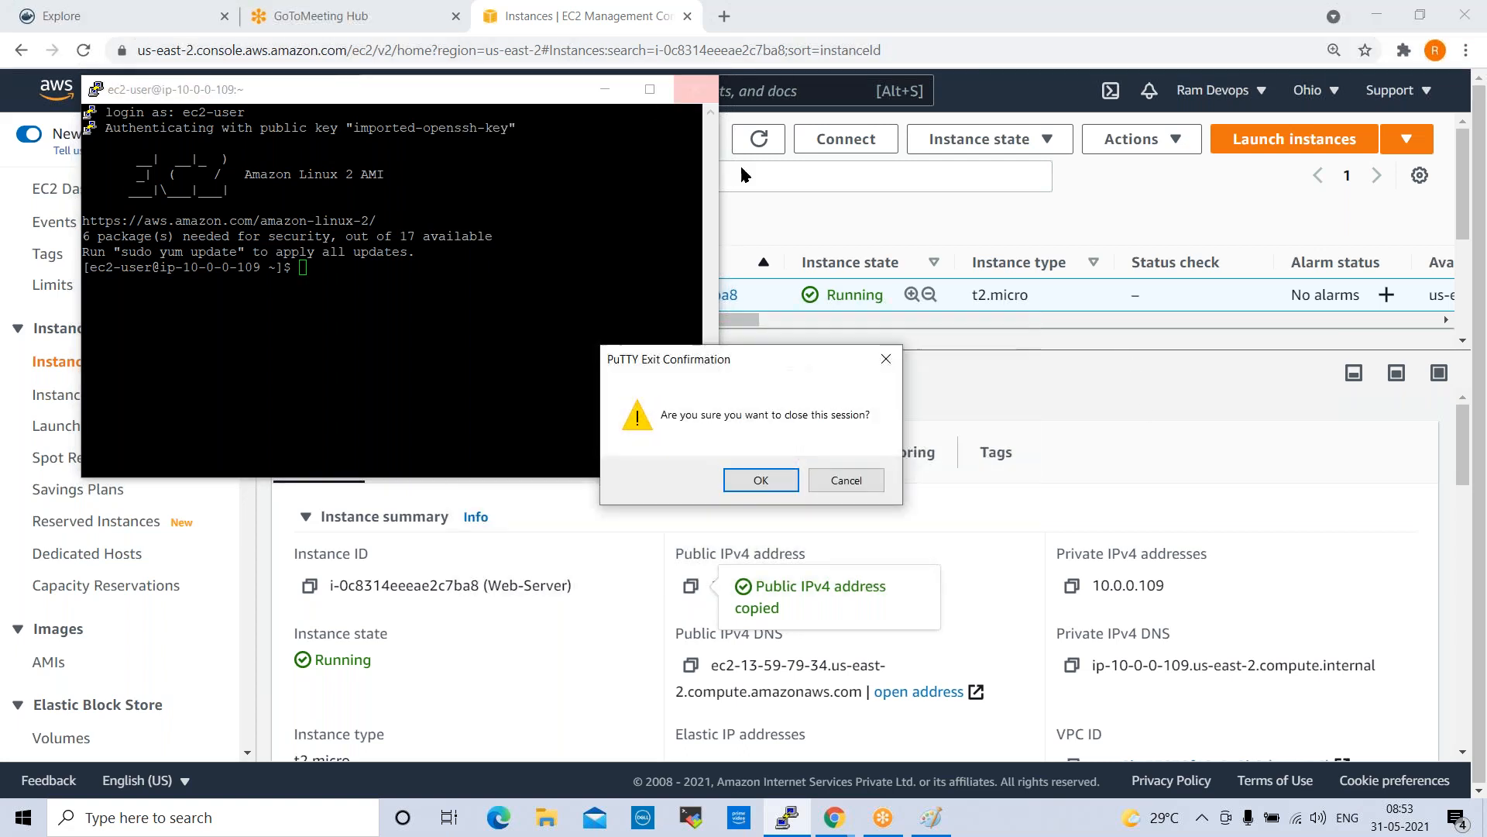
pyautogui.click(852, 481)
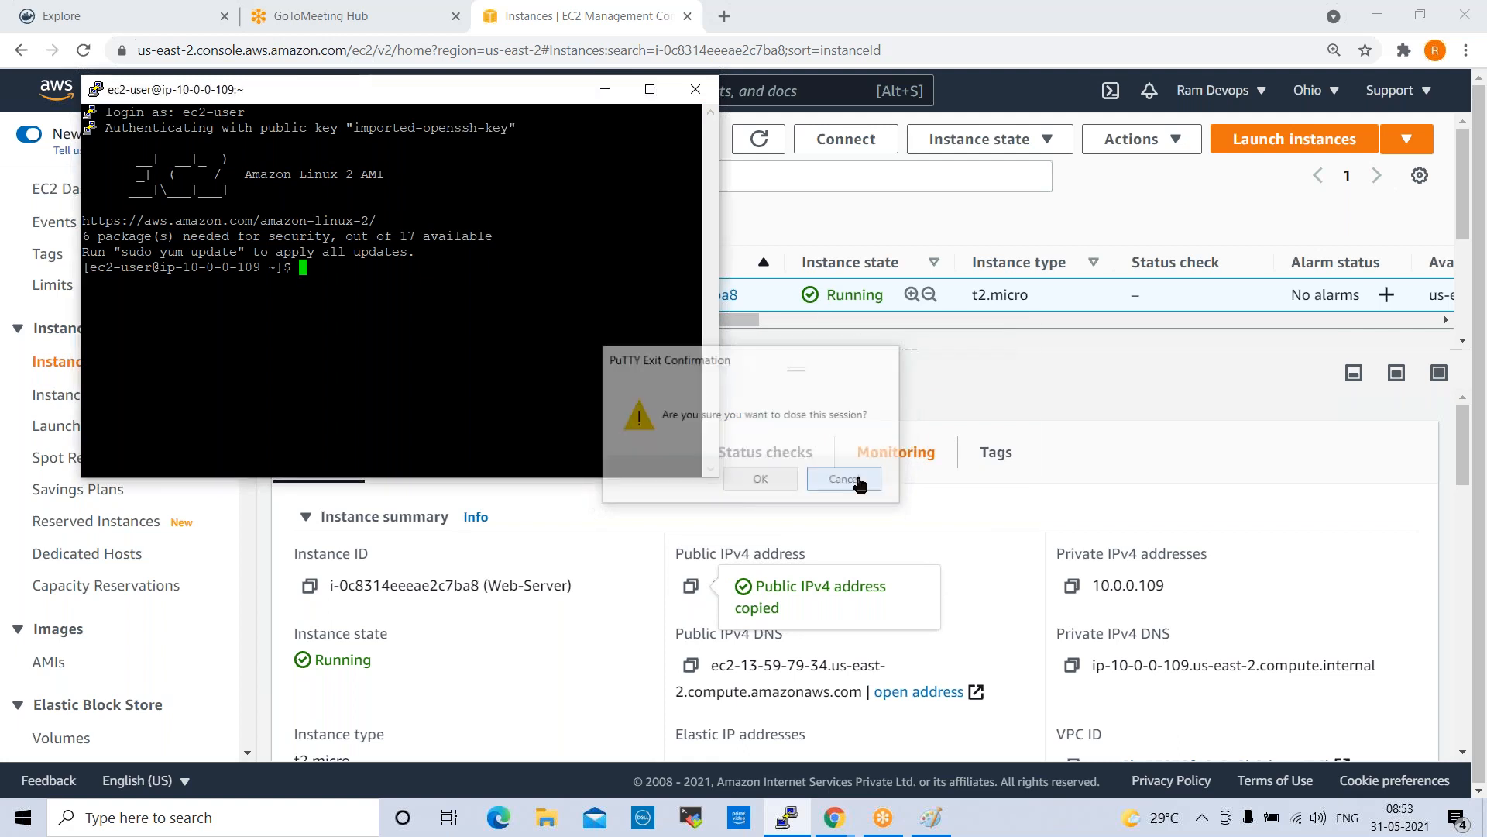
pyautogui.click(698, 91)
# Step: Close the PuTTY session and terminate the Web-Server instance
pyautogui.click(767, 478)
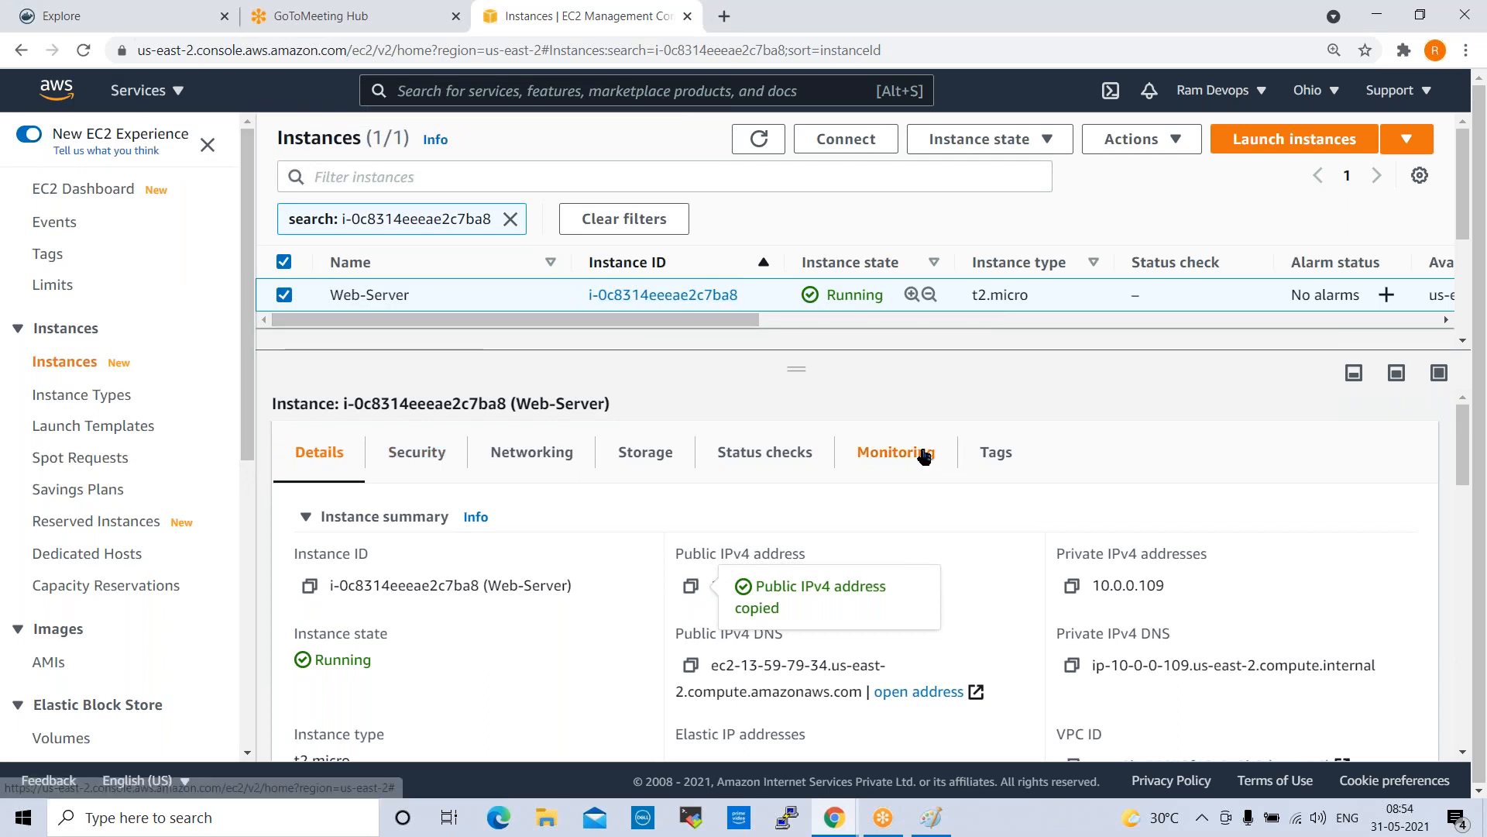
pyautogui.click(995, 143)
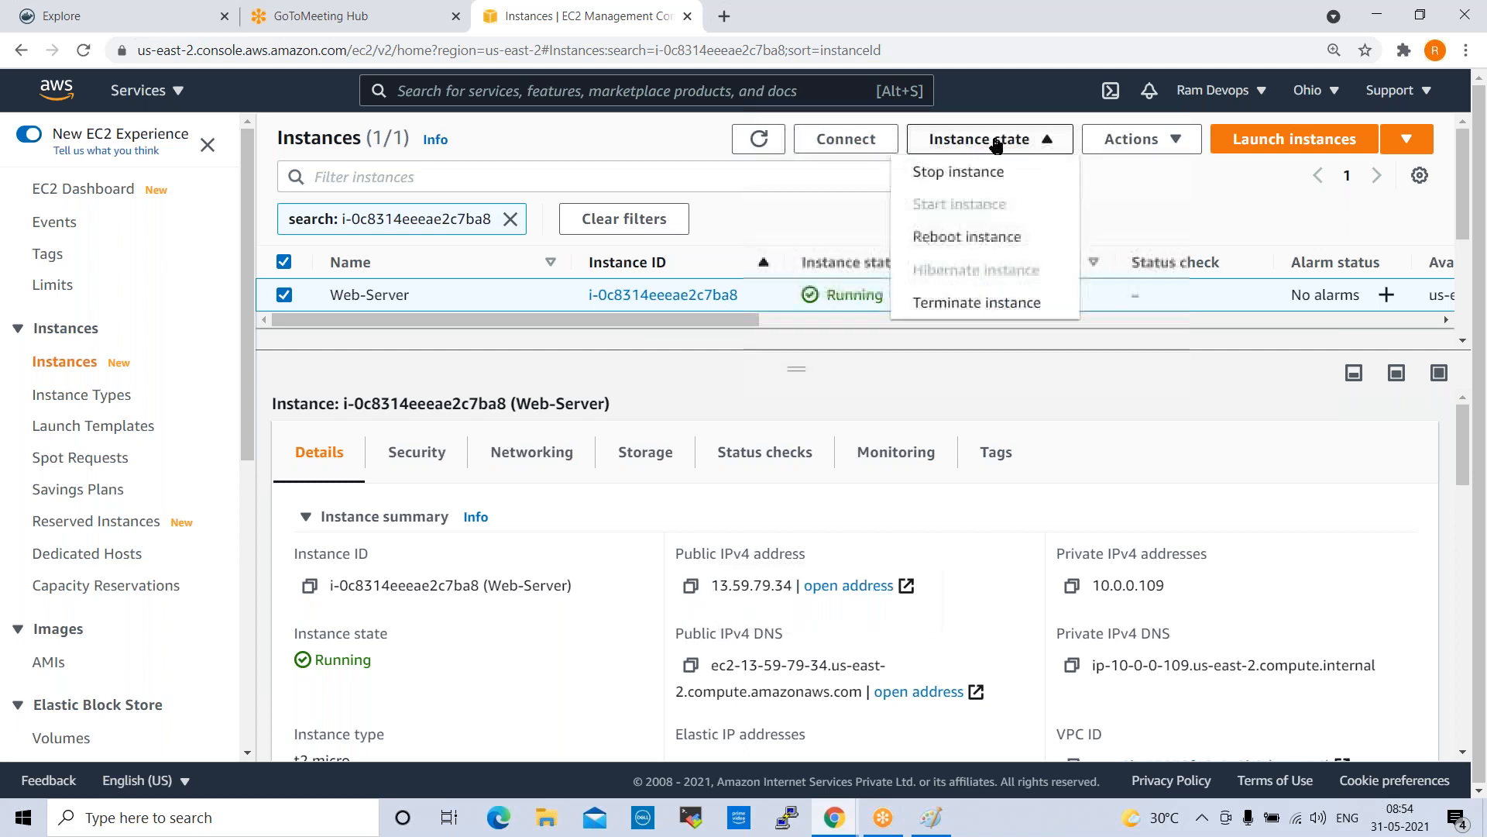
pyautogui.click(968, 308)
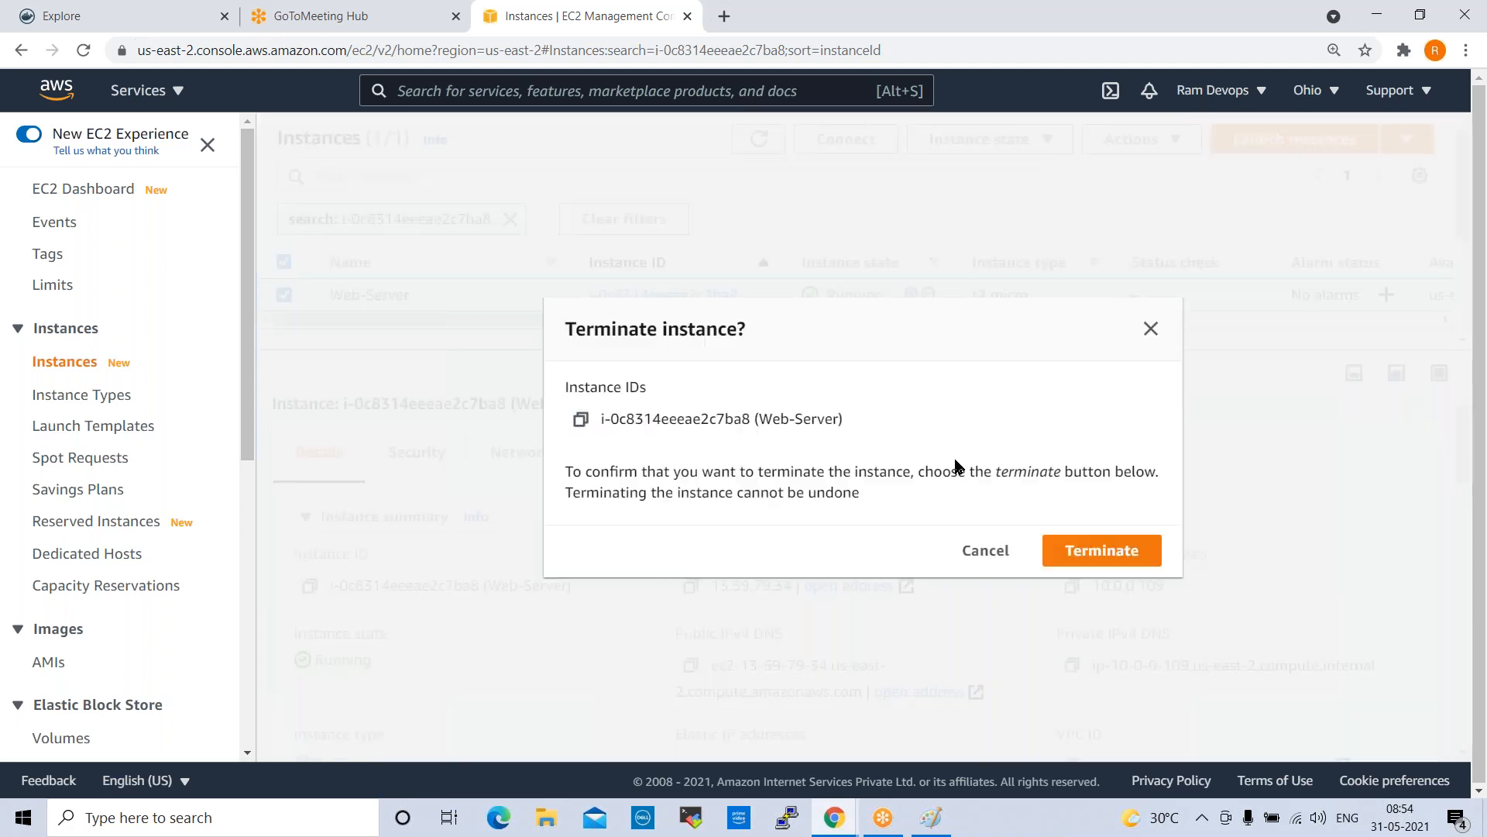
pyautogui.click(1112, 553)
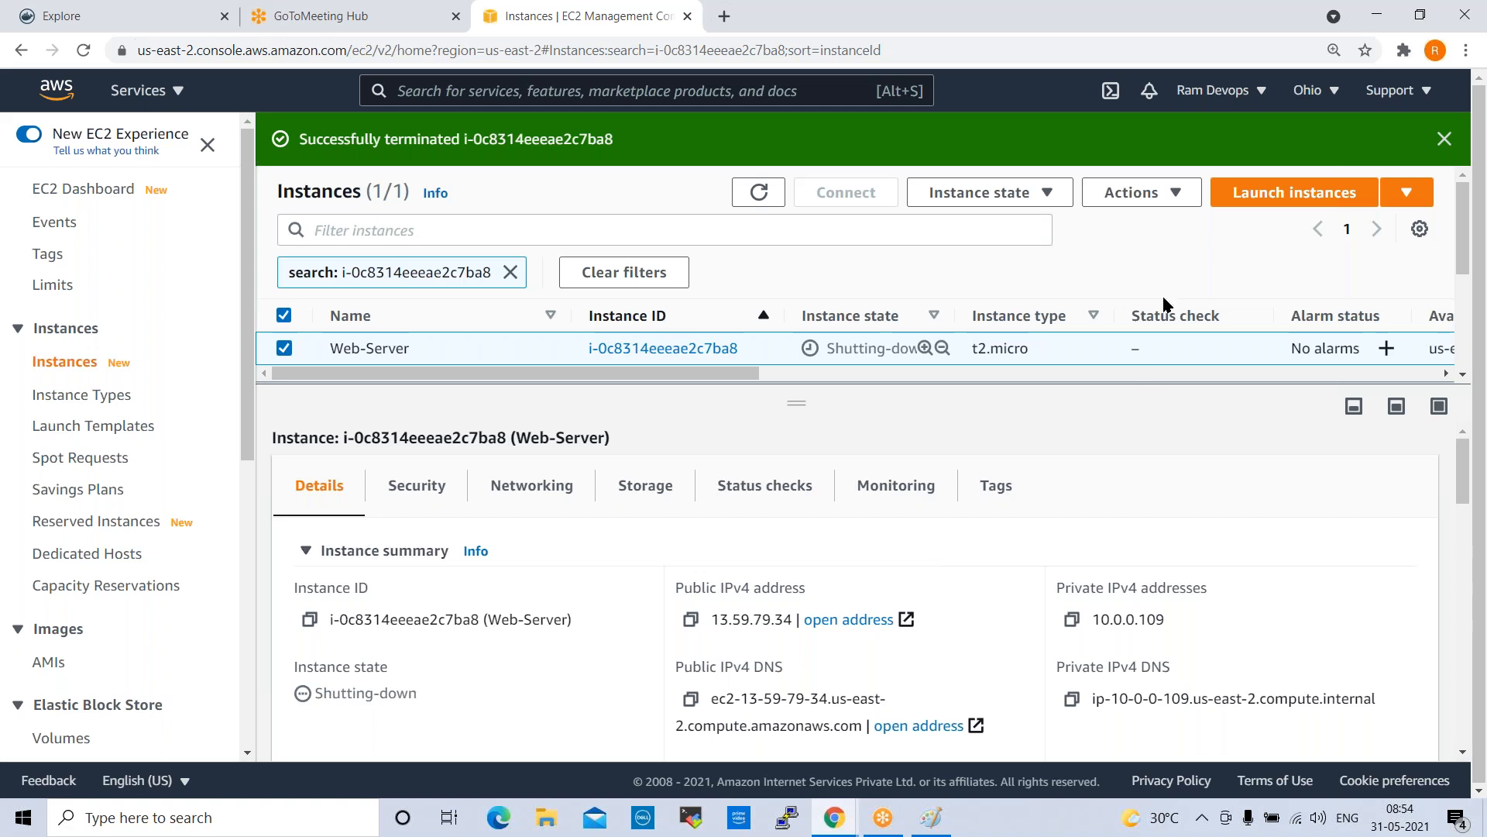
# Step: Dismiss the termination notice and remove the instance ID search filter
pyautogui.click(1478, 192)
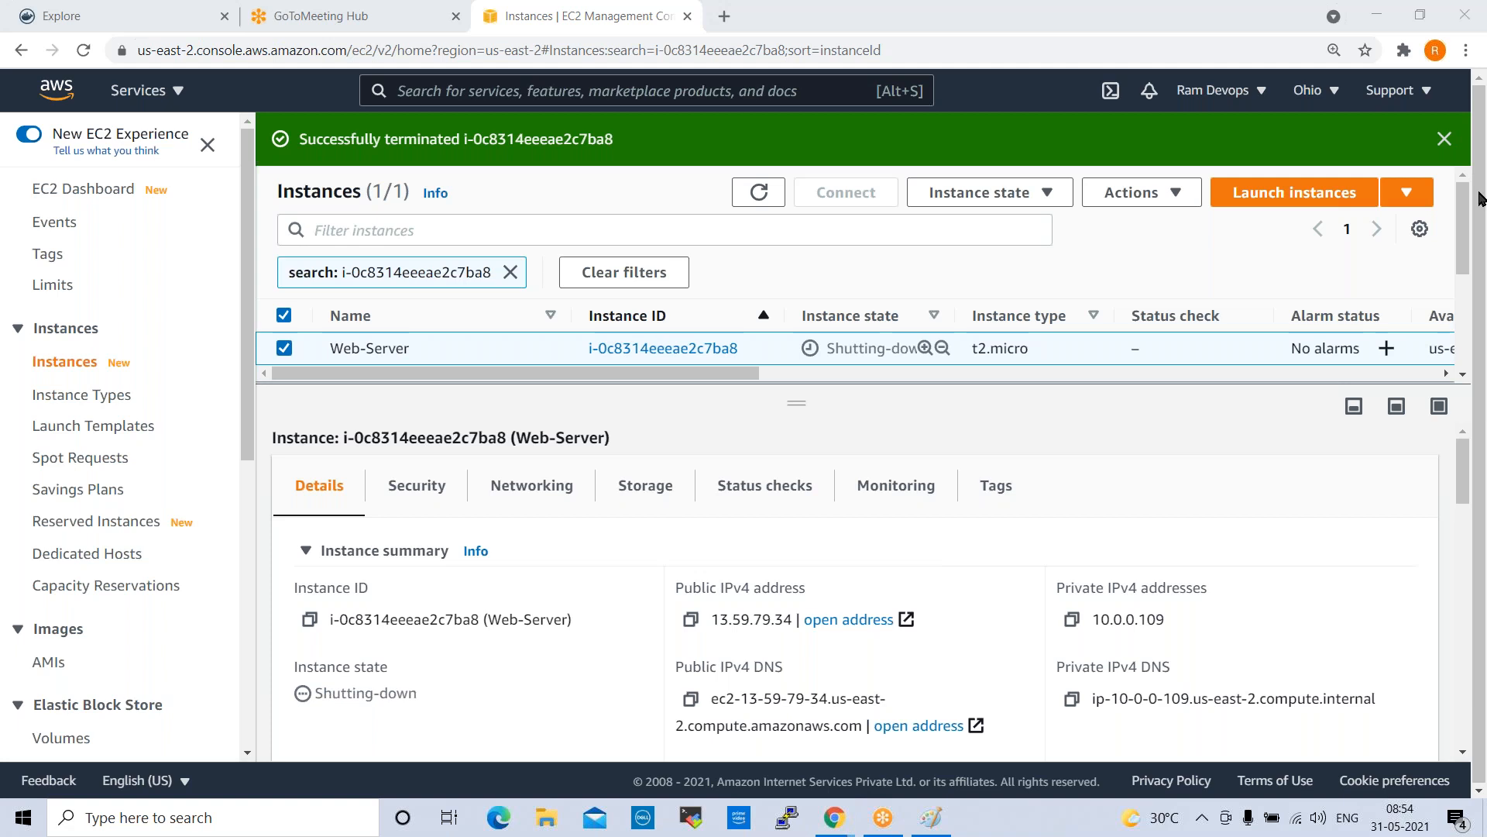
pyautogui.click(1445, 138)
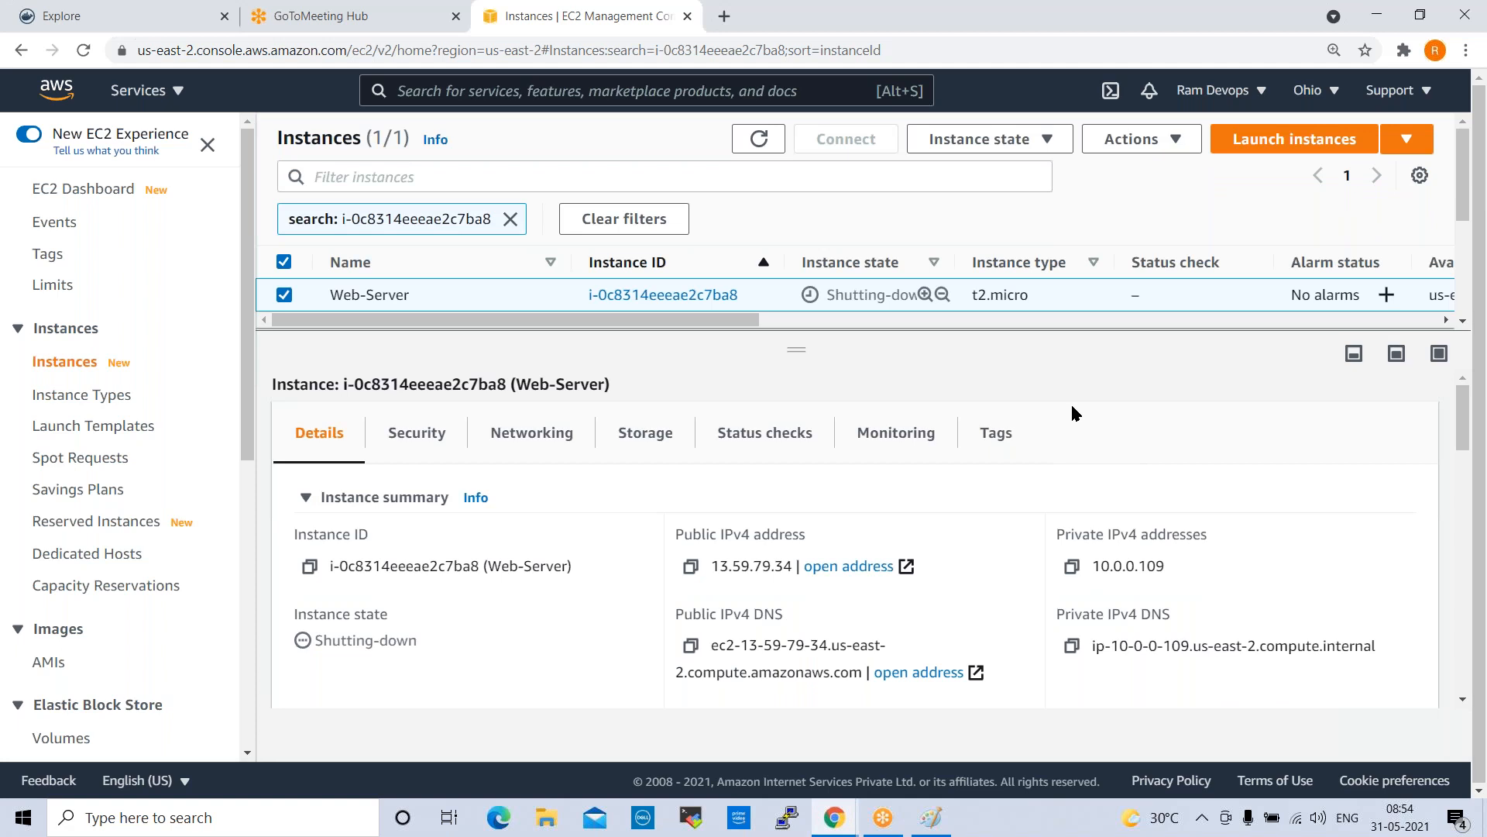
pyautogui.click(511, 219)
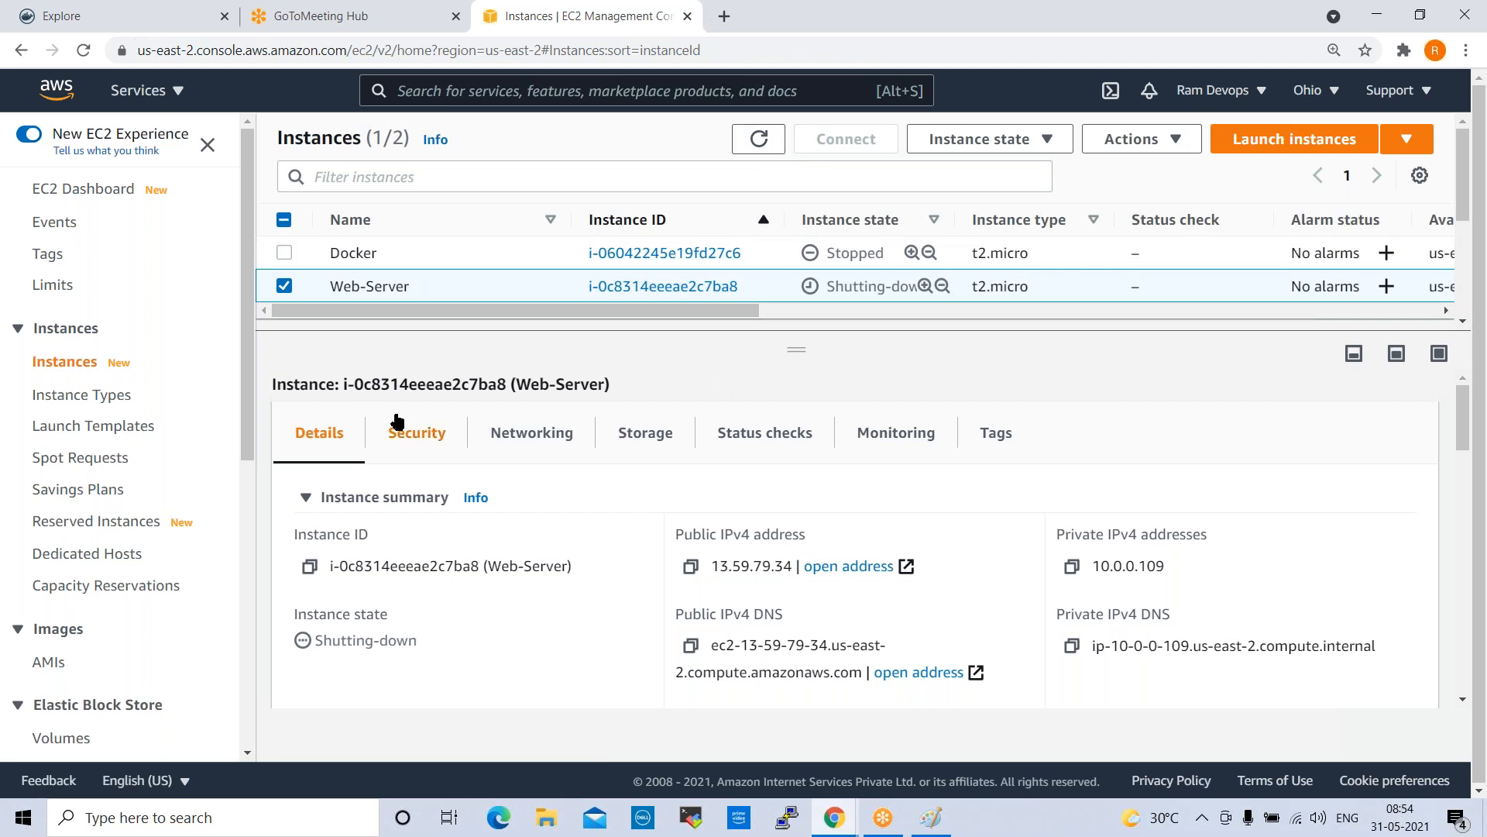
# Step: Delete My-VPC from the Your VPCs list, confirming with 'delete'
pyautogui.click(136, 99)
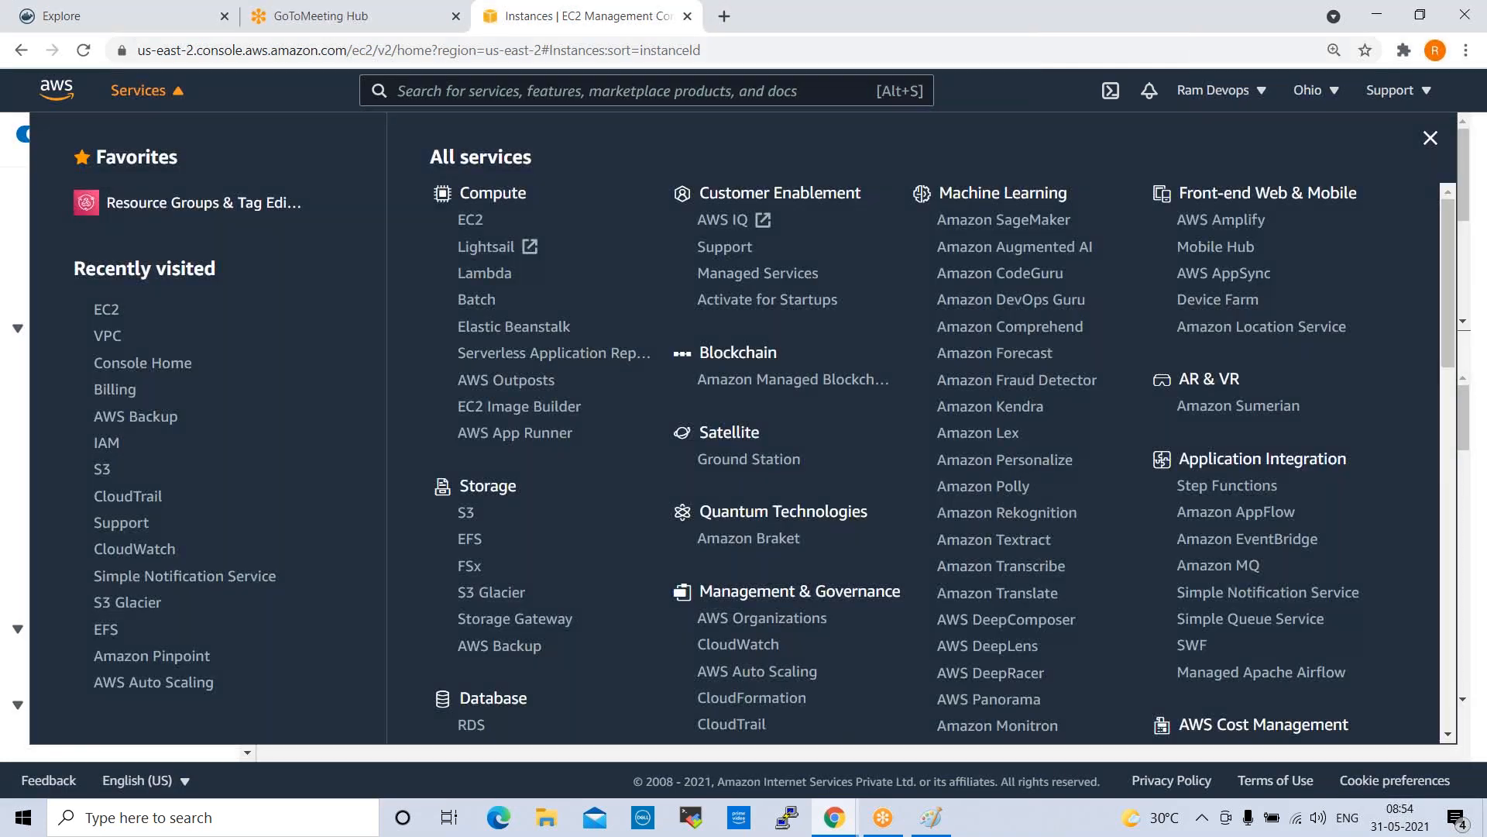
pyautogui.click(107, 336)
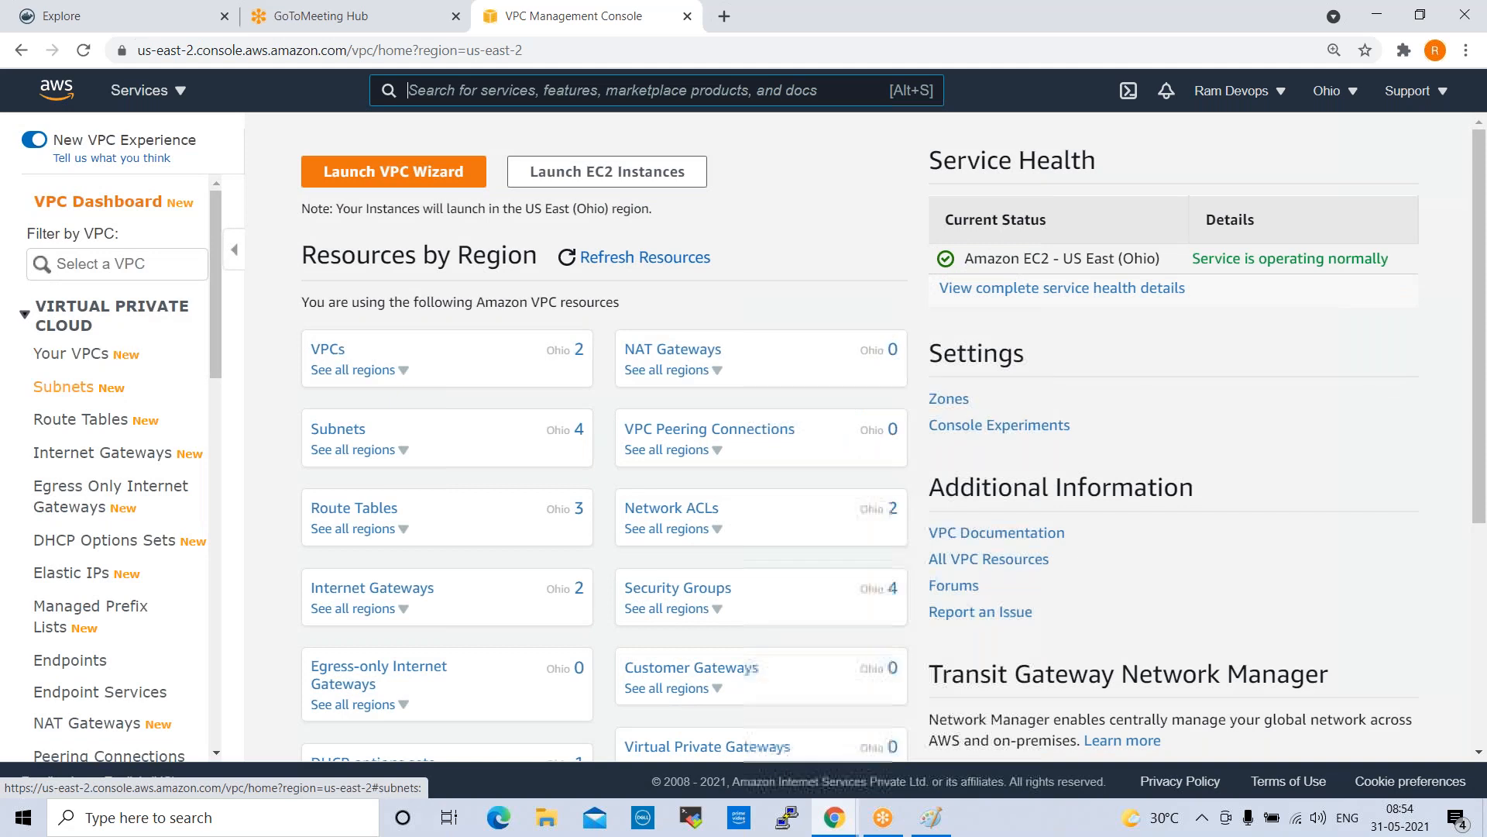
pyautogui.click(85, 360)
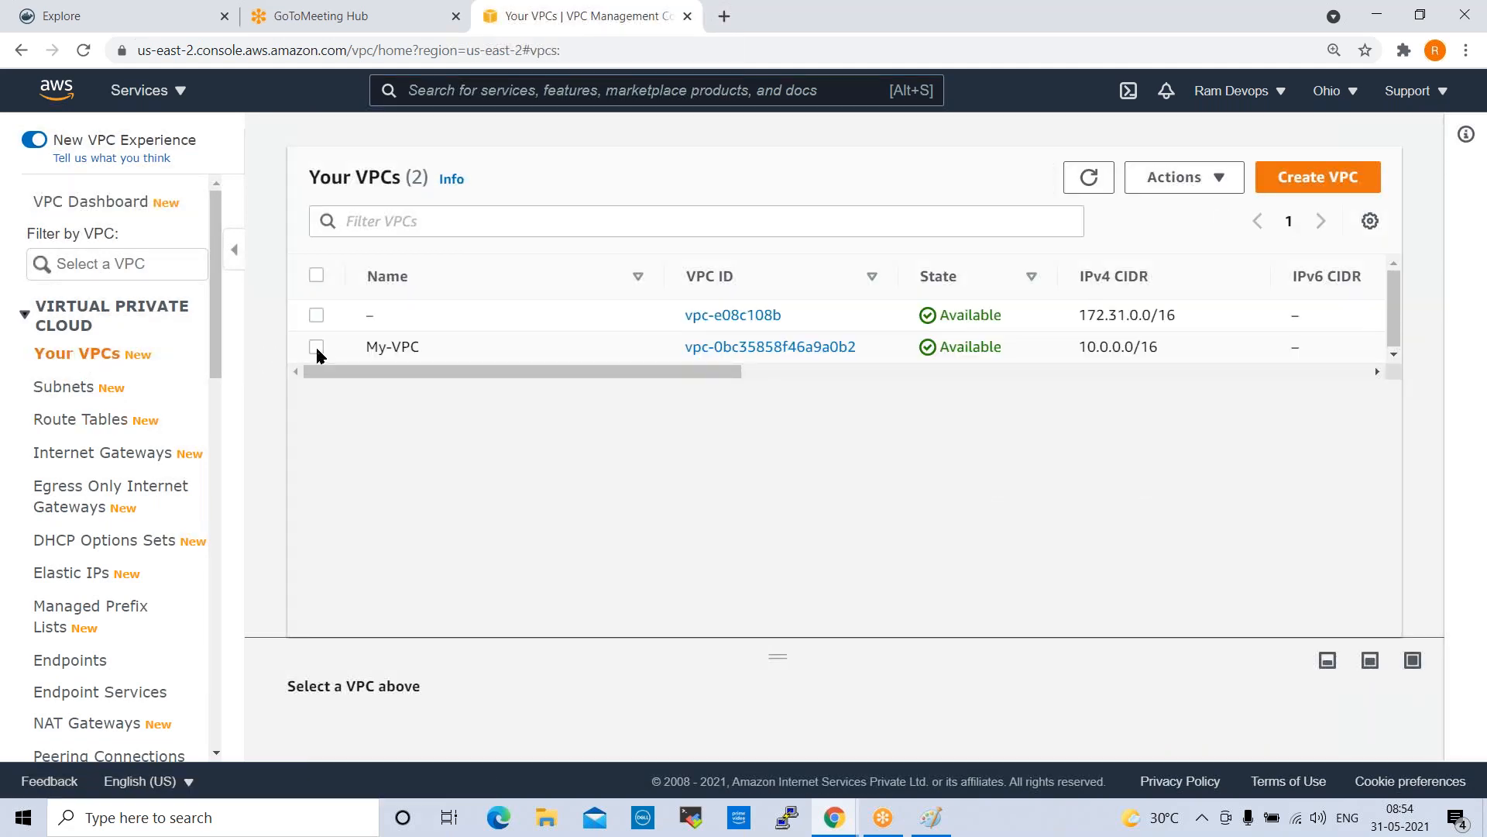
pyautogui.click(316, 348)
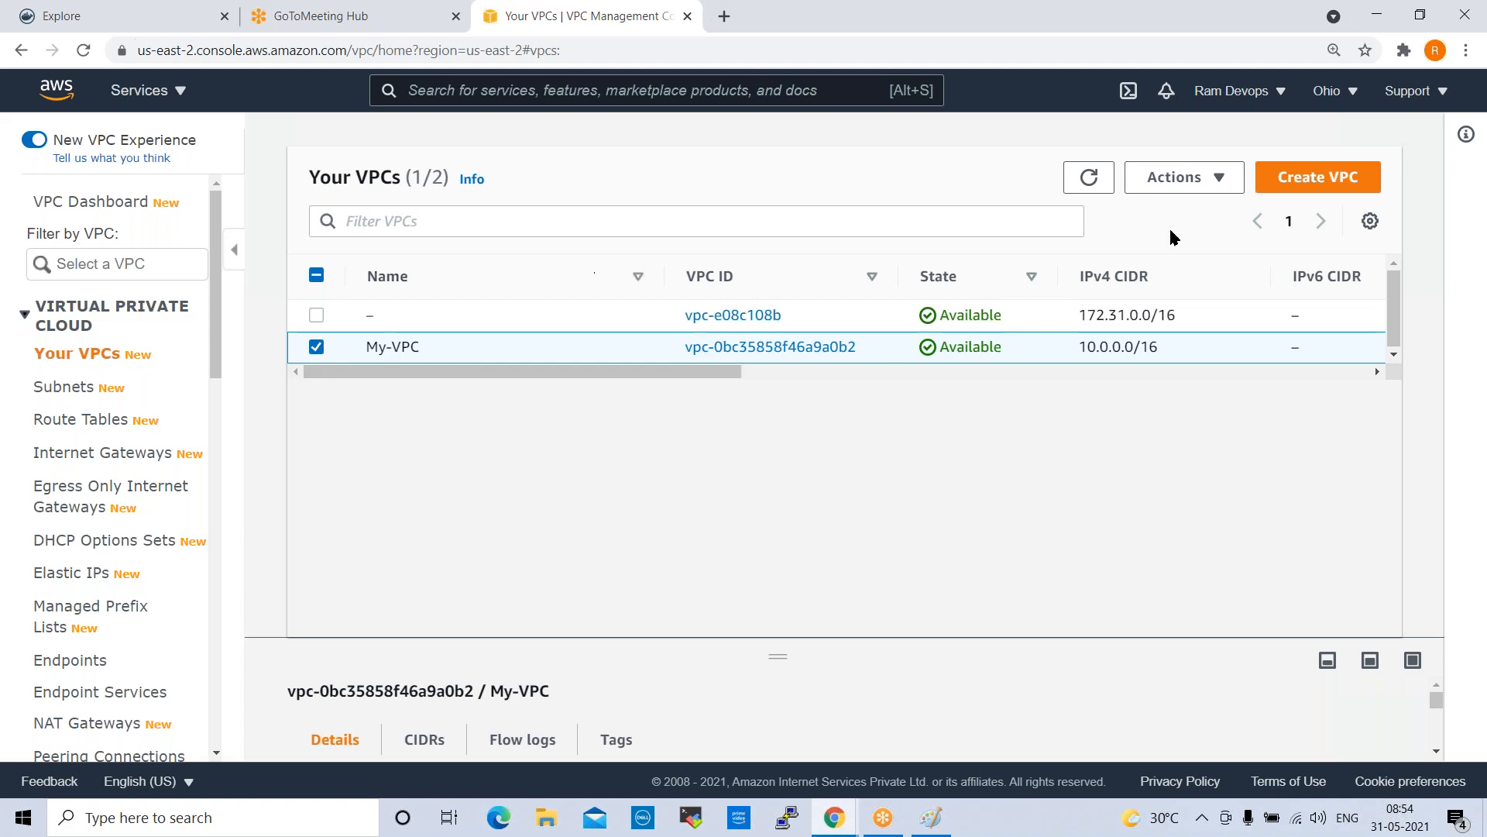
pyautogui.click(1187, 180)
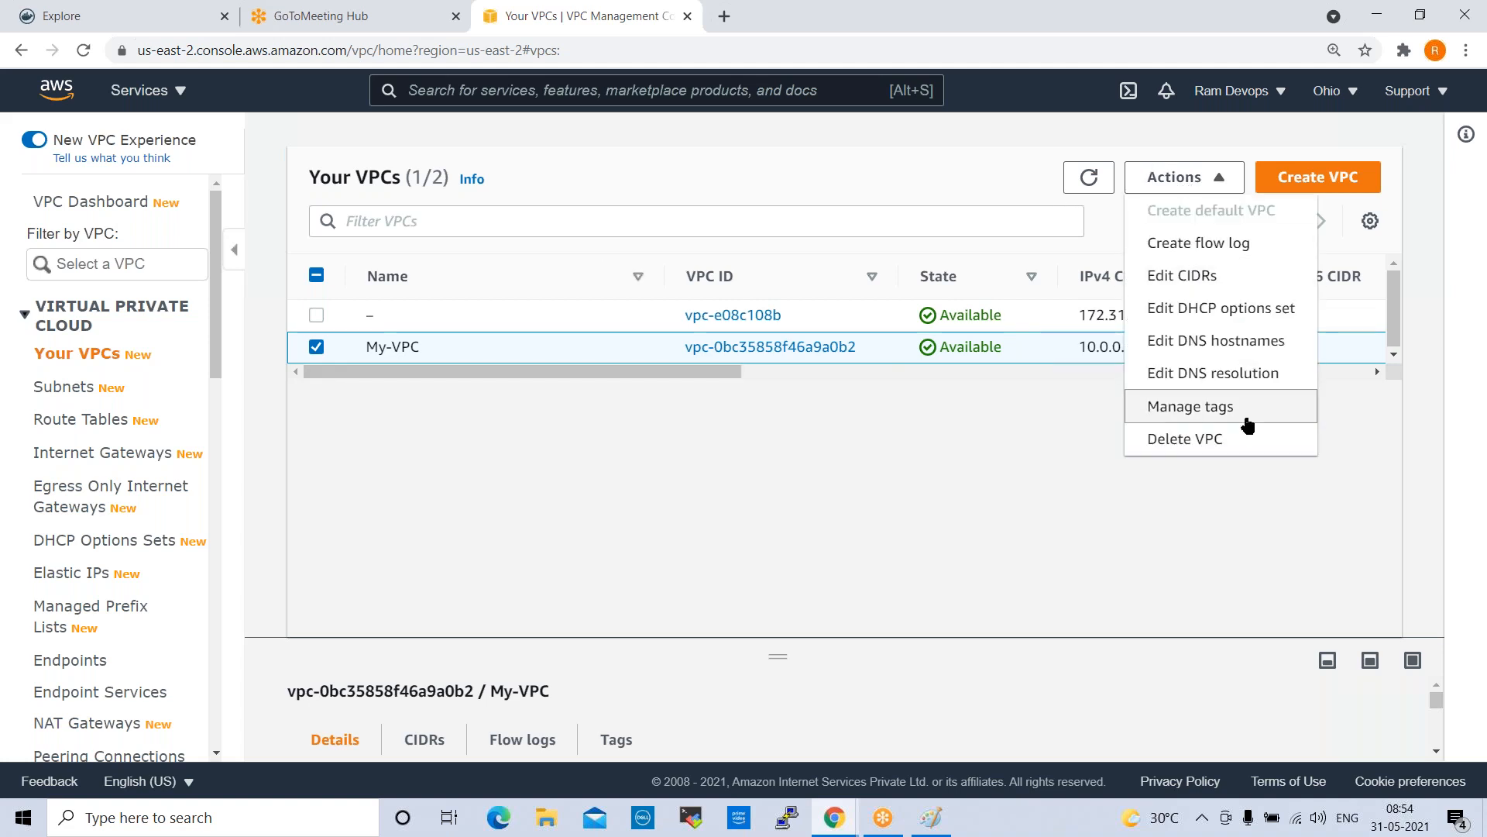
pyautogui.click(1231, 447)
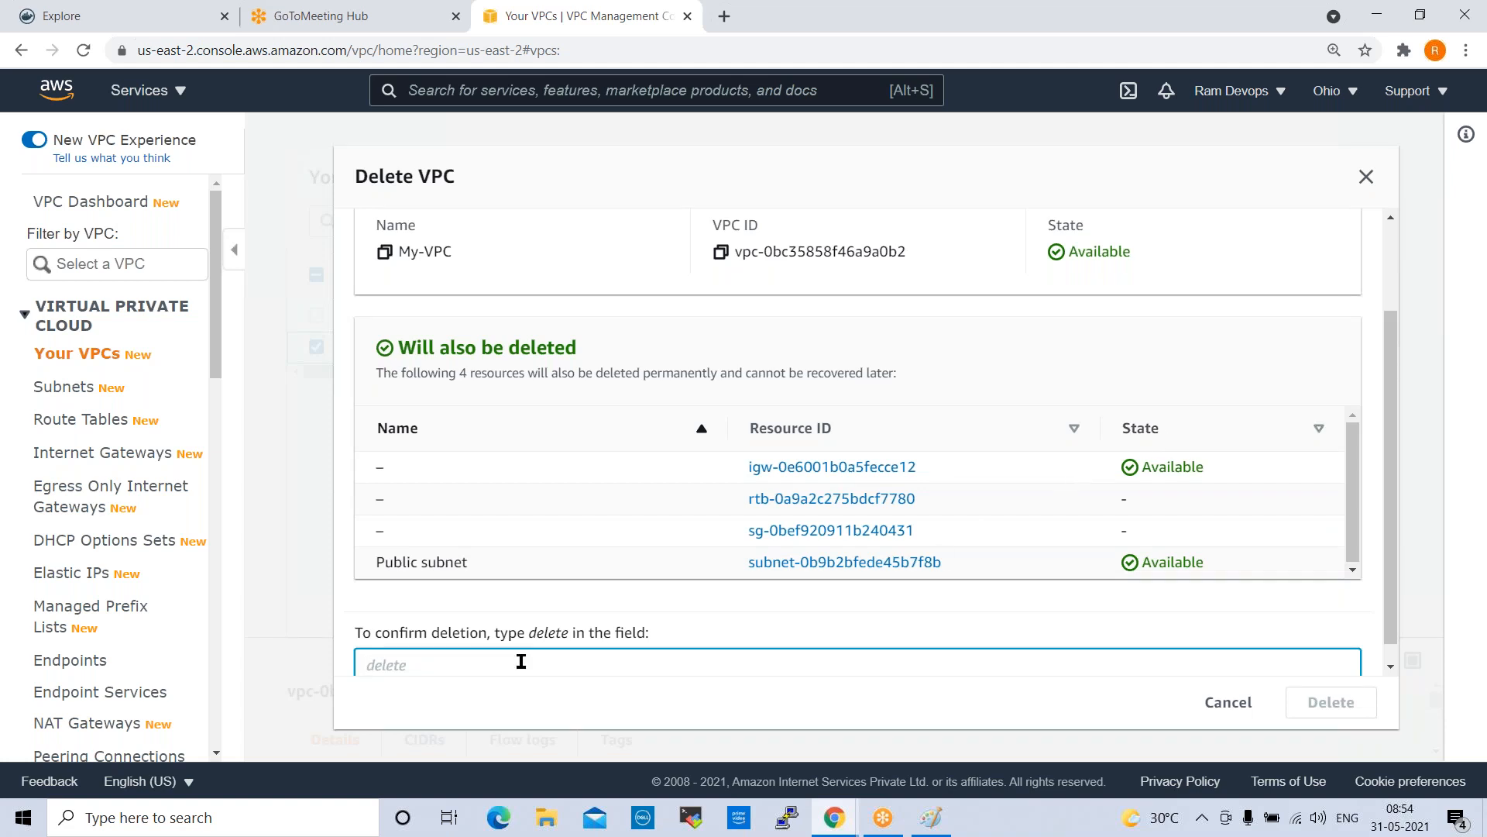
pyautogui.write('delete')
pyautogui.click(1329, 702)
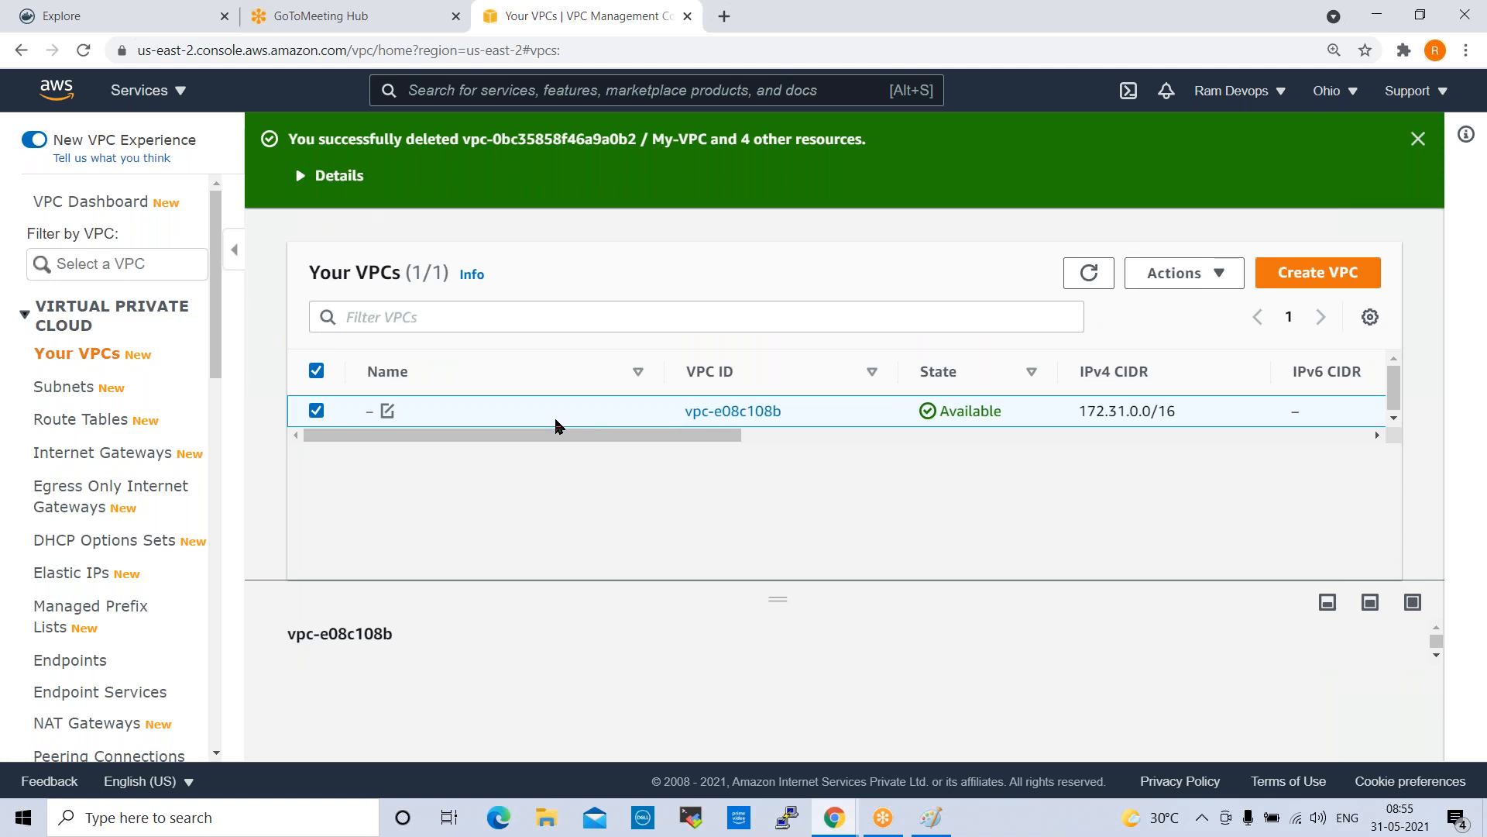
# Step: Close the VPC deletion notice and go back to the VPC Dashboard
pyautogui.moveTo(679, 436); pyautogui.dragTo(1315, 418)
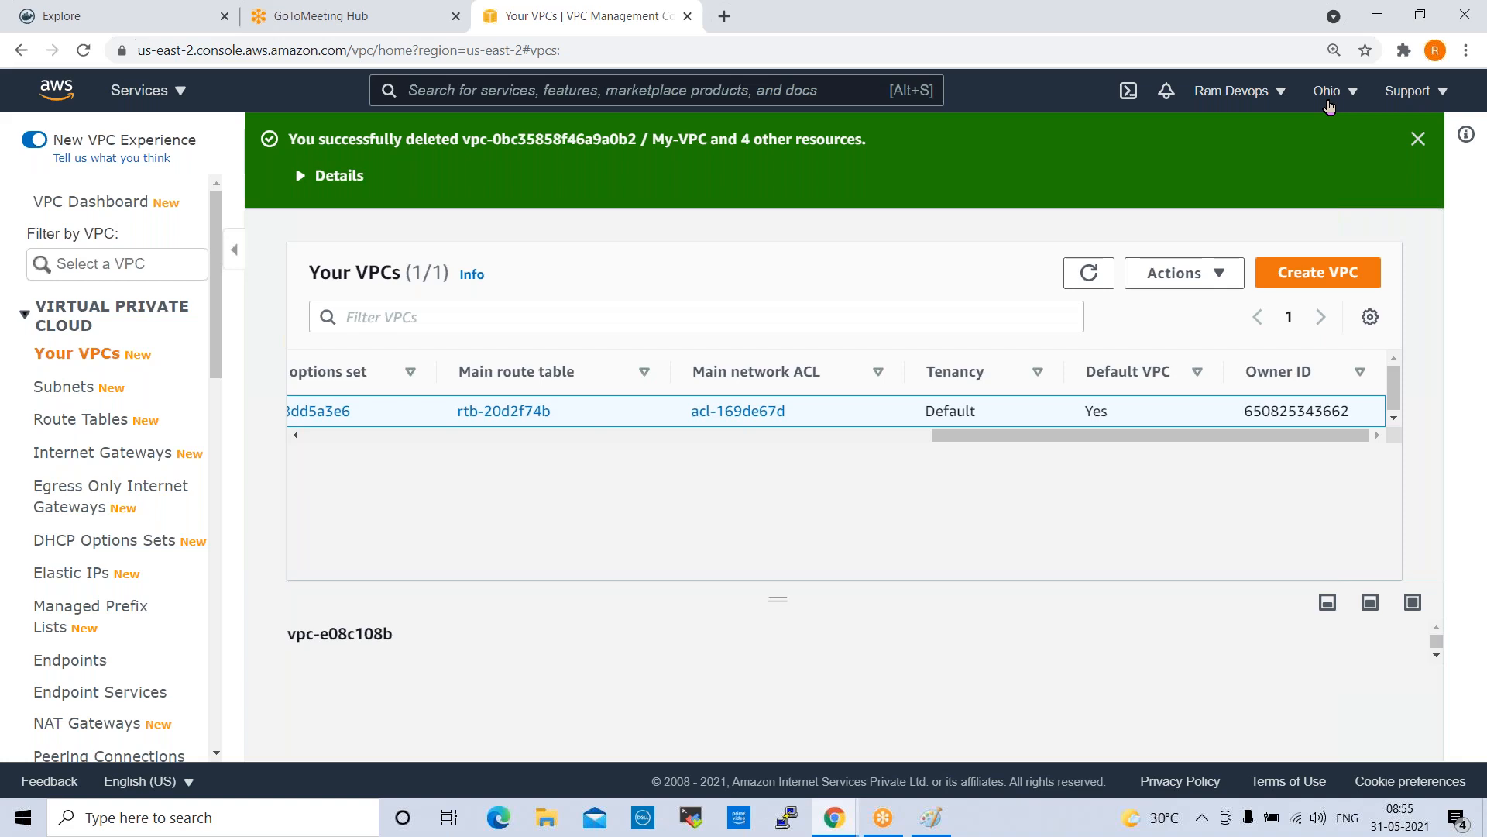
pyautogui.click(1419, 139)
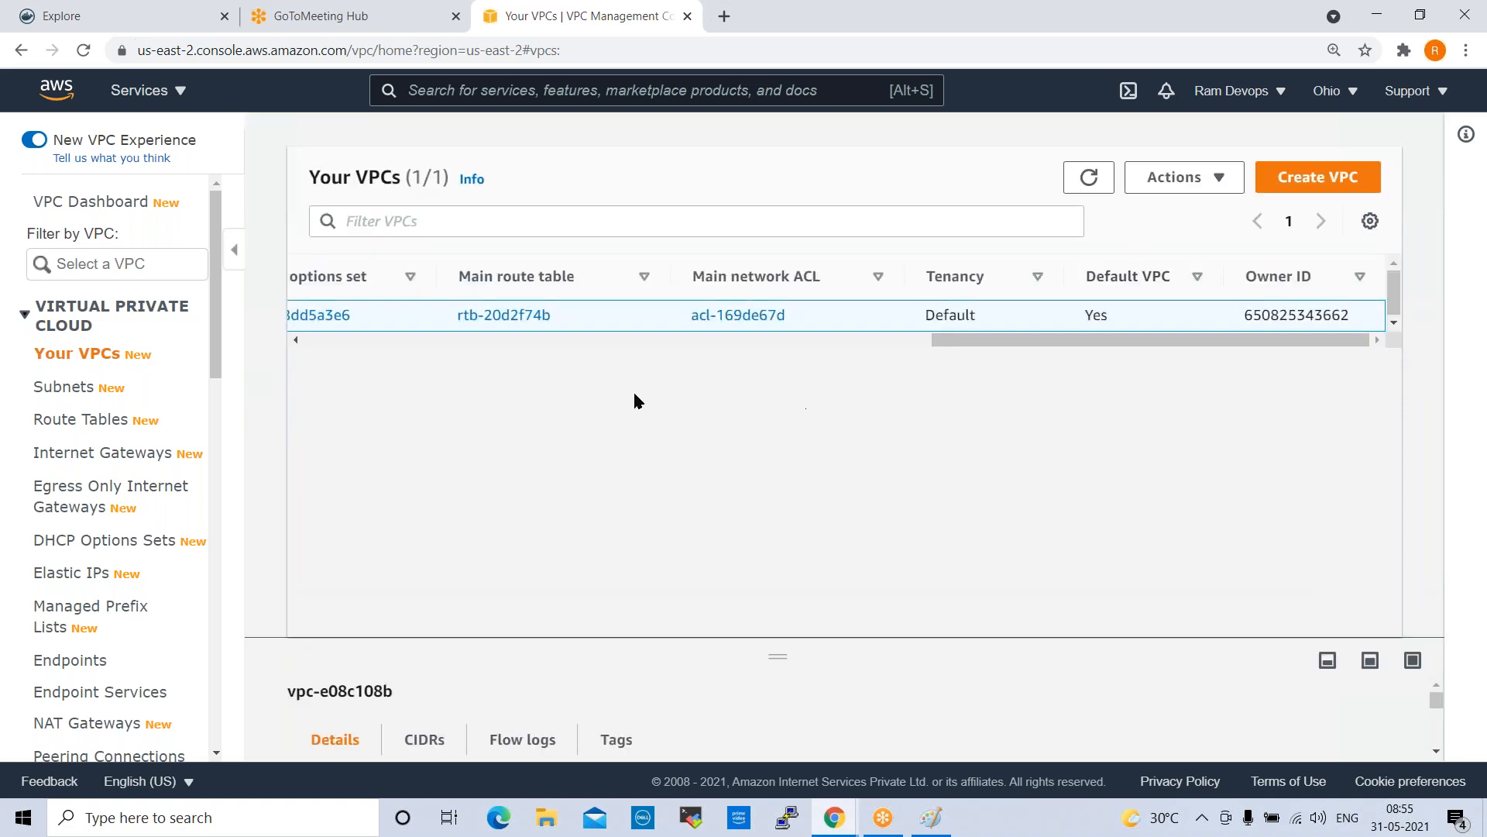
pyautogui.moveTo(983, 341); pyautogui.dragTo(322, 382)
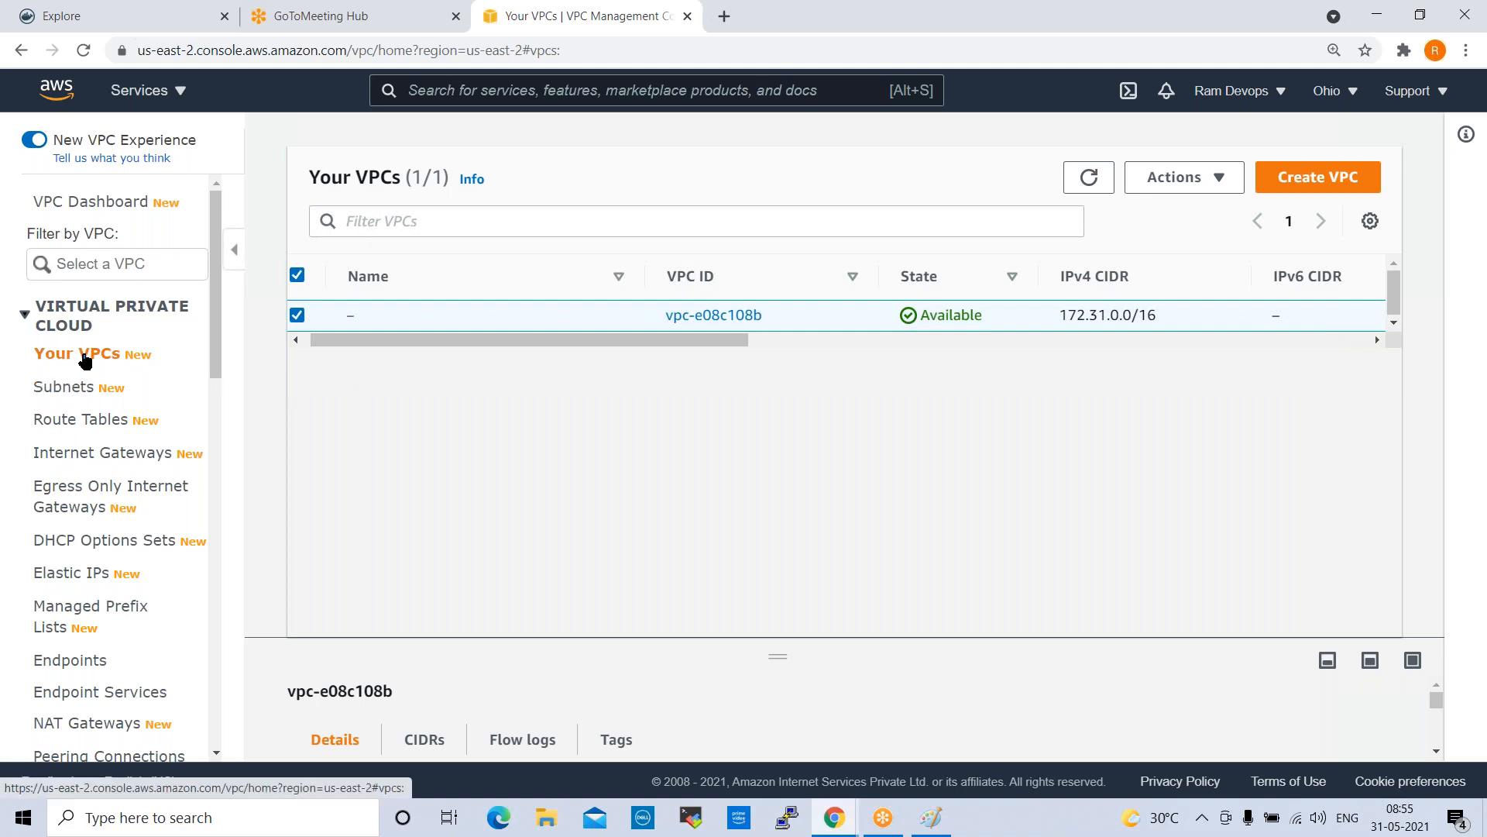
pyautogui.click(107, 207)
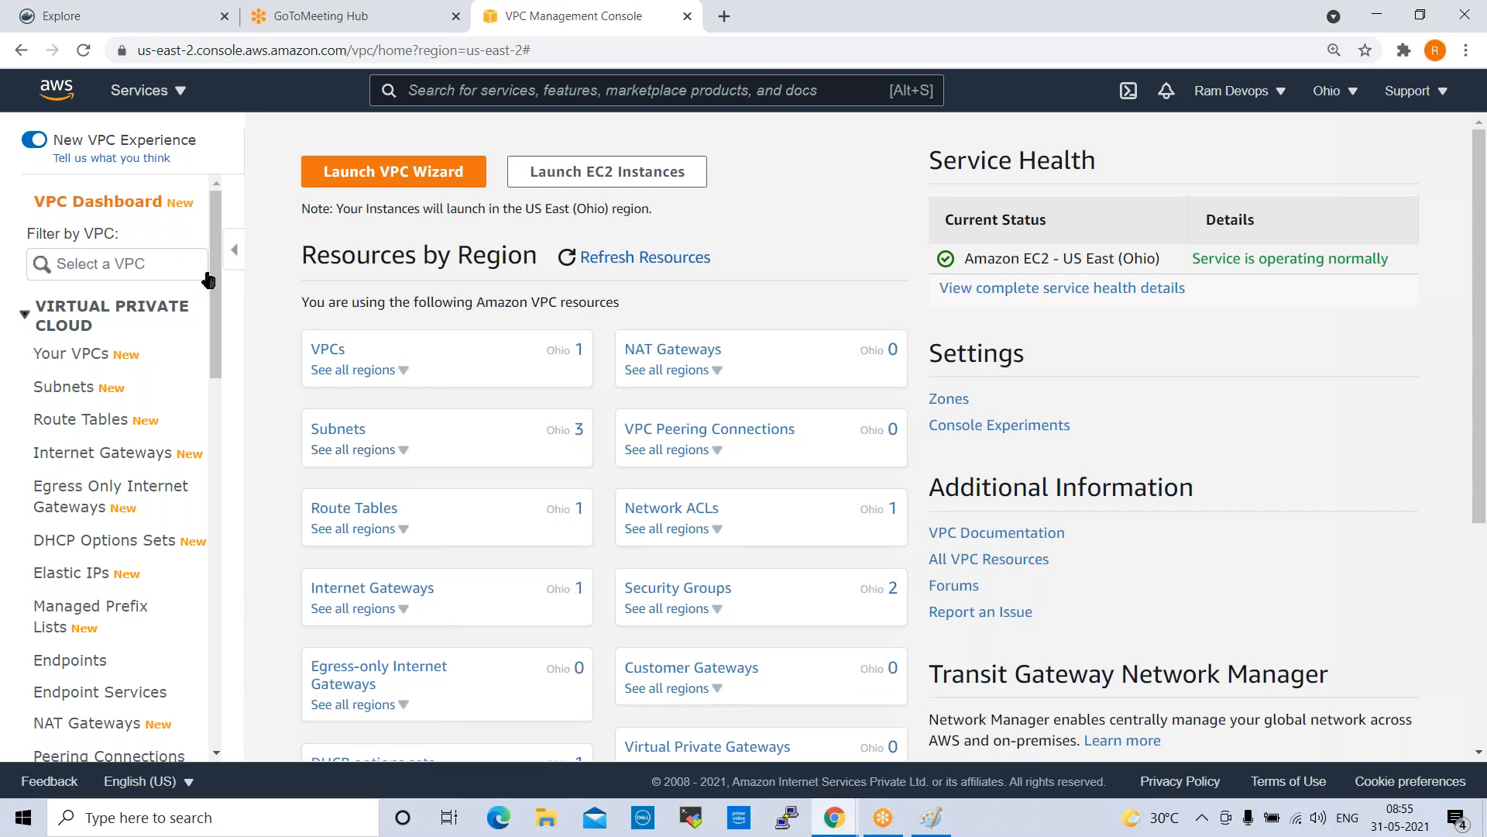
# Step: Launch the VPC wizard with the VPC with Public and Private Subnets configuration
pyautogui.click(403, 184)
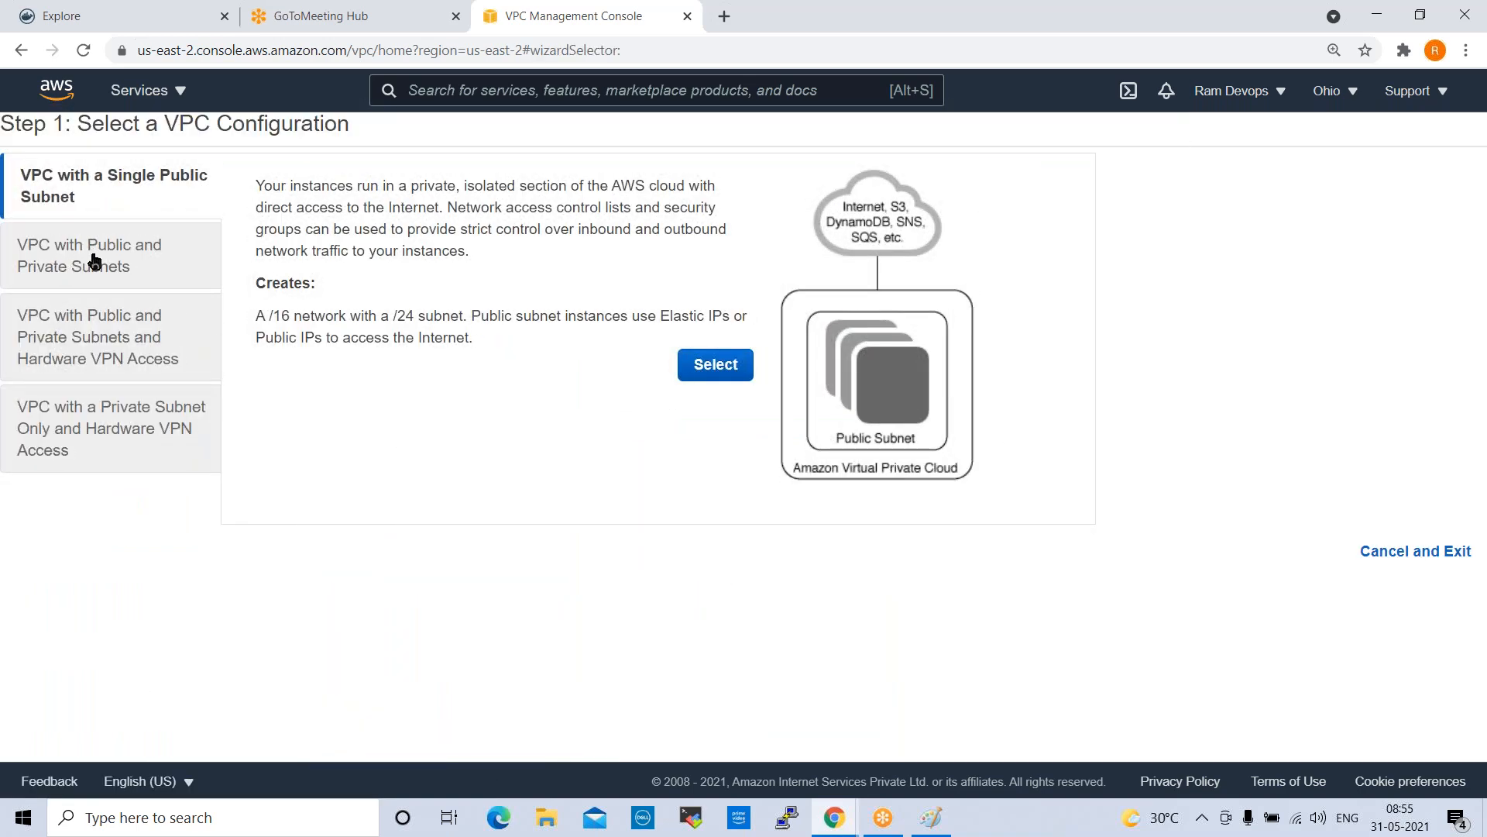
pyautogui.click(93, 261)
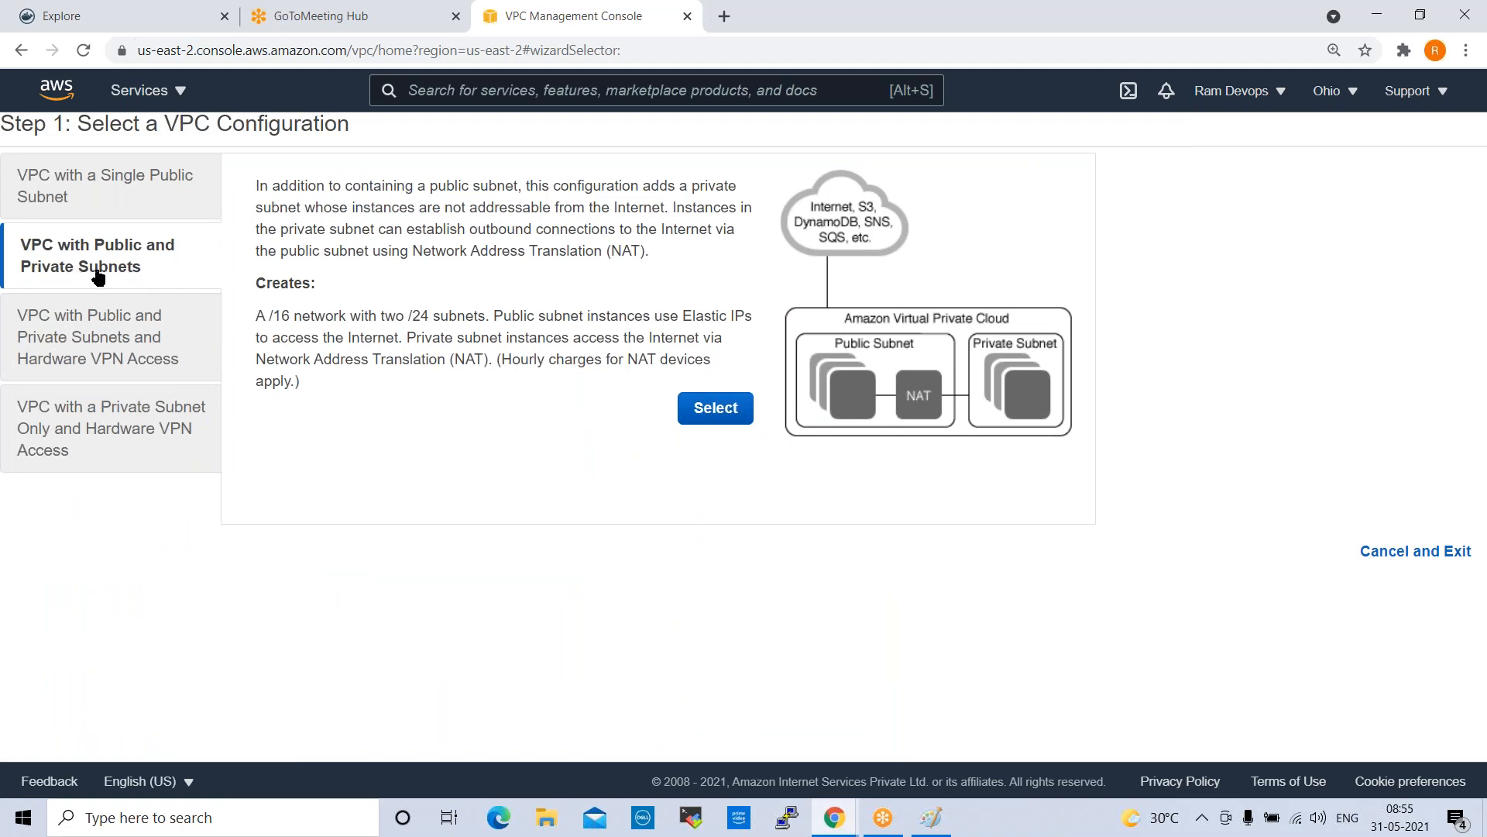
pyautogui.click(711, 411)
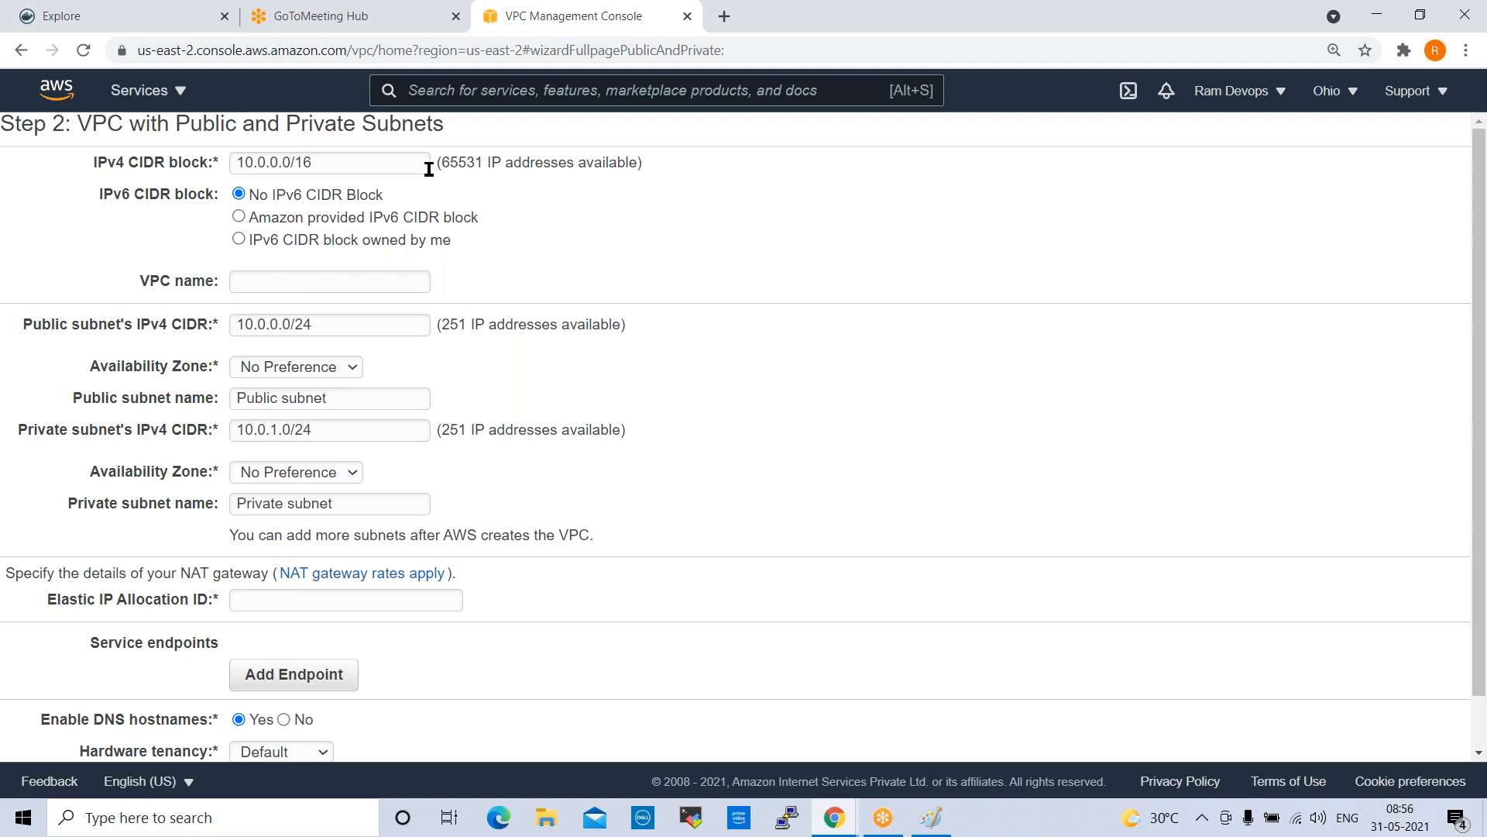
# Step: Name the VPC My-VPC and highlight its 10.0.0.0/16 CIDR block and available IP count
pyautogui.click(265, 281)
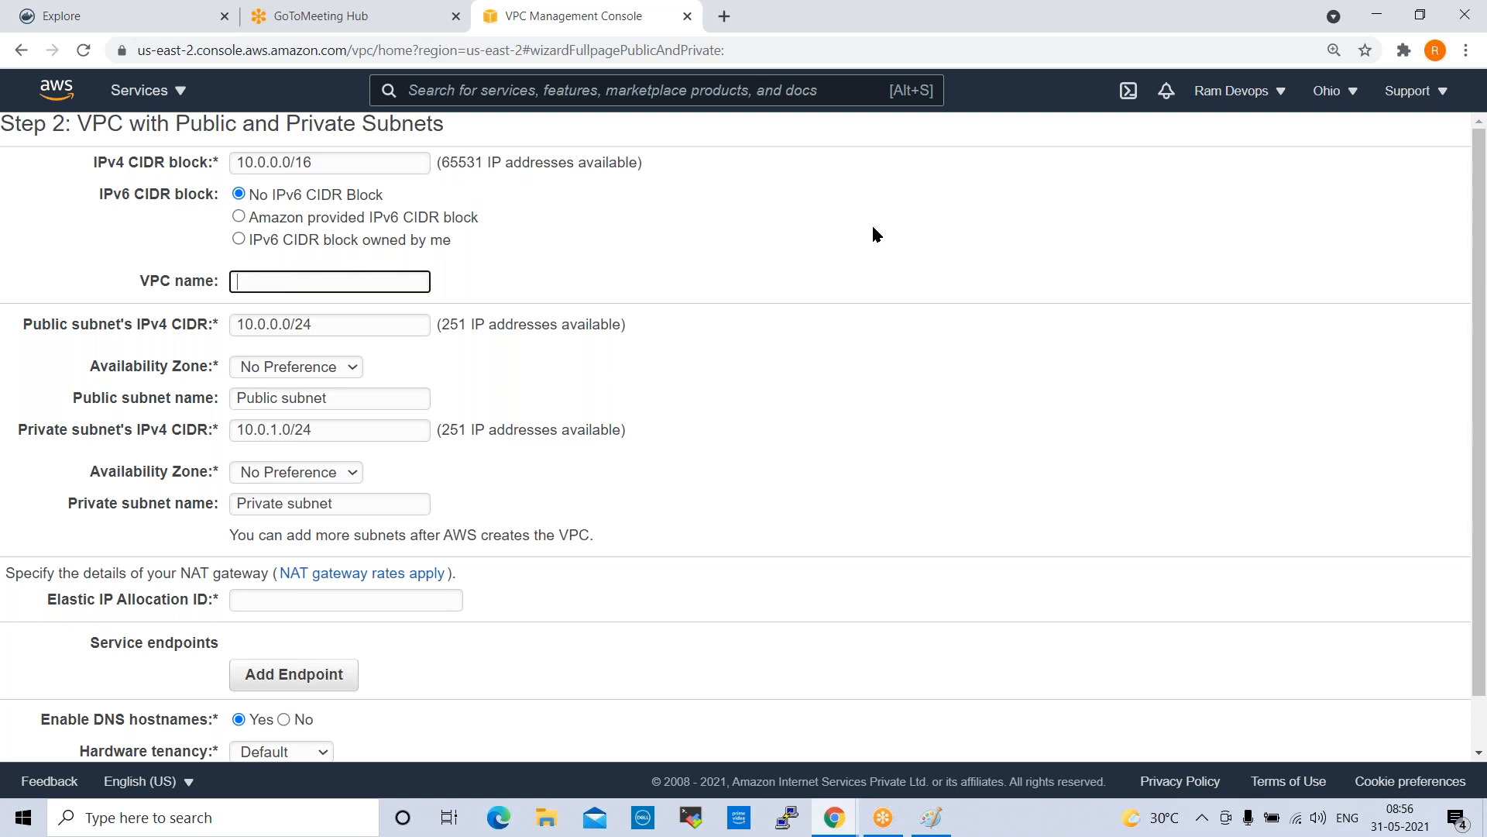
pyautogui.write('My-VPC')
pyautogui.moveTo(439, 162); pyautogui.dragTo(480, 163)
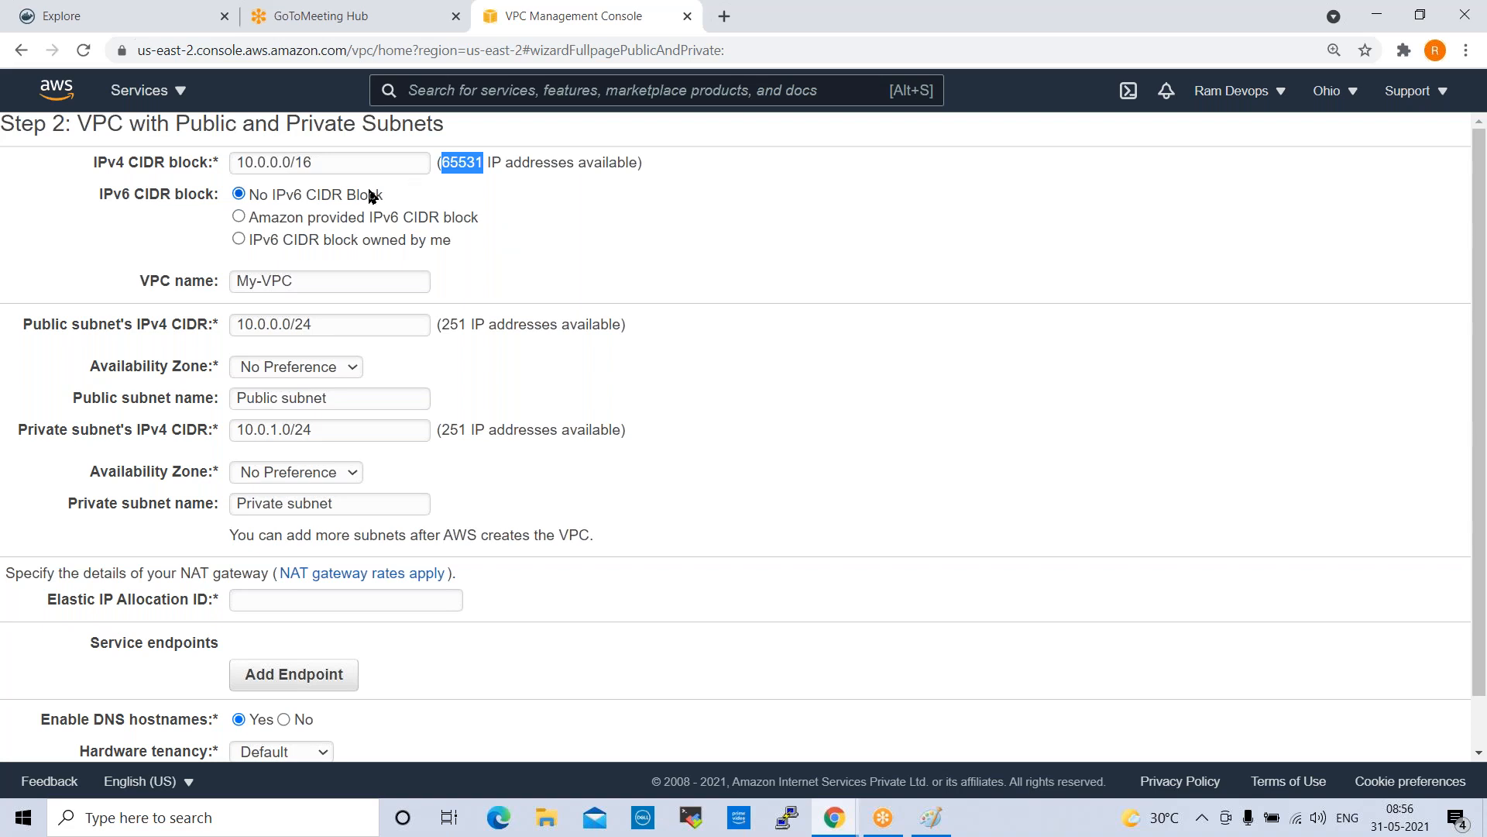
pyautogui.moveTo(314, 161); pyautogui.dragTo(186, 169)
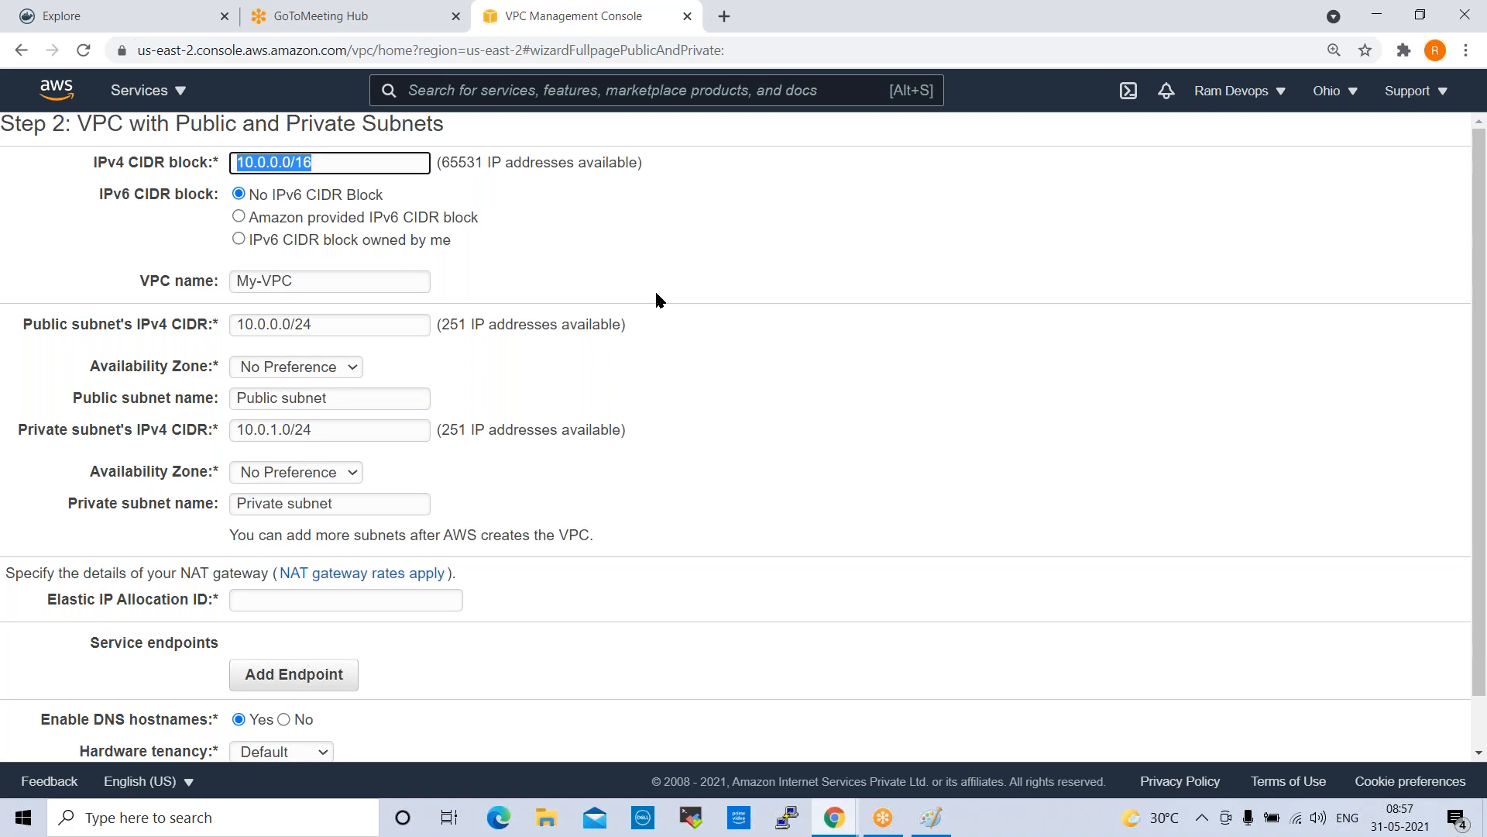
# Step: Rename the wizard's VPC from My-VPC to My-VPC1
pyautogui.click(667, 263)
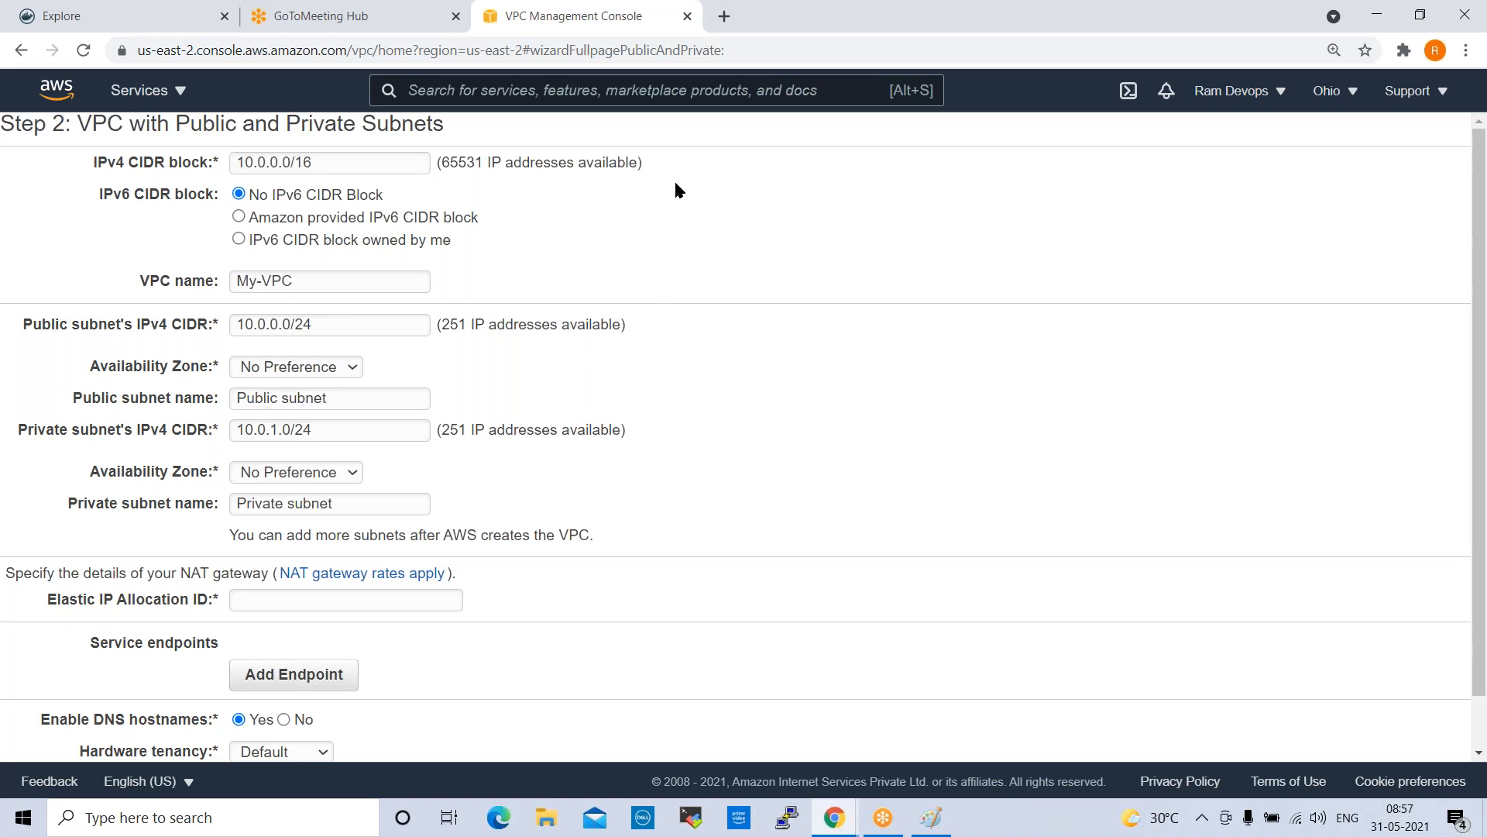
pyautogui.click(322, 280)
pyautogui.write('1')
pyautogui.click(830, 199)
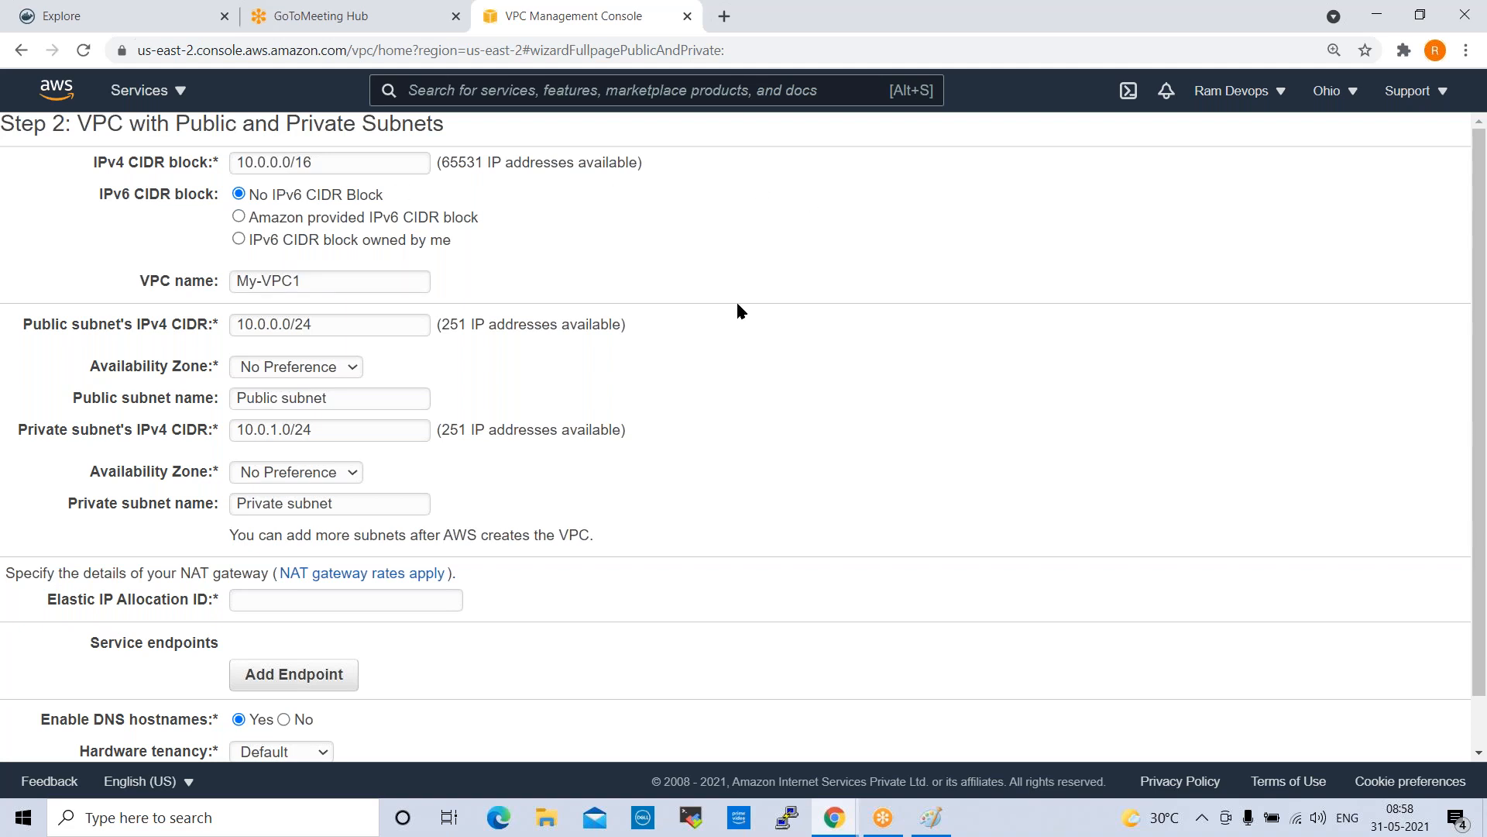